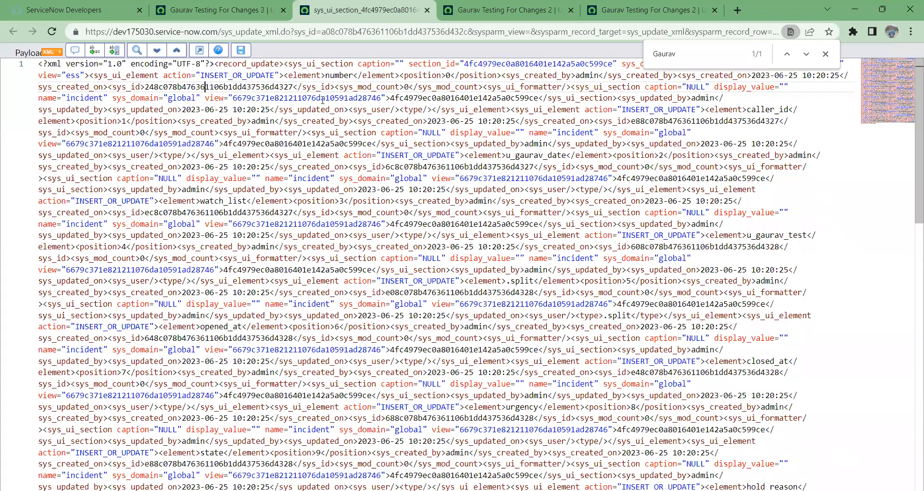
Step: Examine the form layout update's XML payload for the fields and other elements captured on the incident form
{"action": "scroll", "coordinate": [224, 255], "scroll_direction": "down", "scroll_amount": 2}
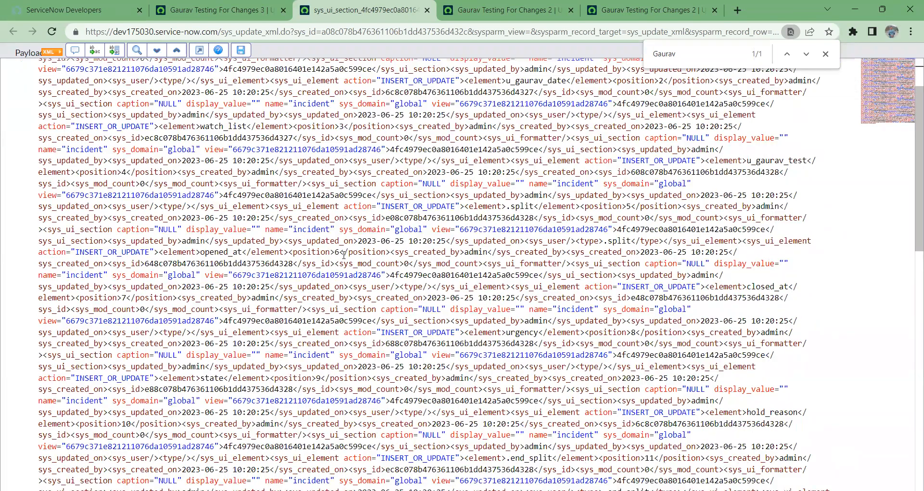
{"action": "scroll", "coordinate": [221, 264], "scroll_direction": "down", "scroll_amount": 2}
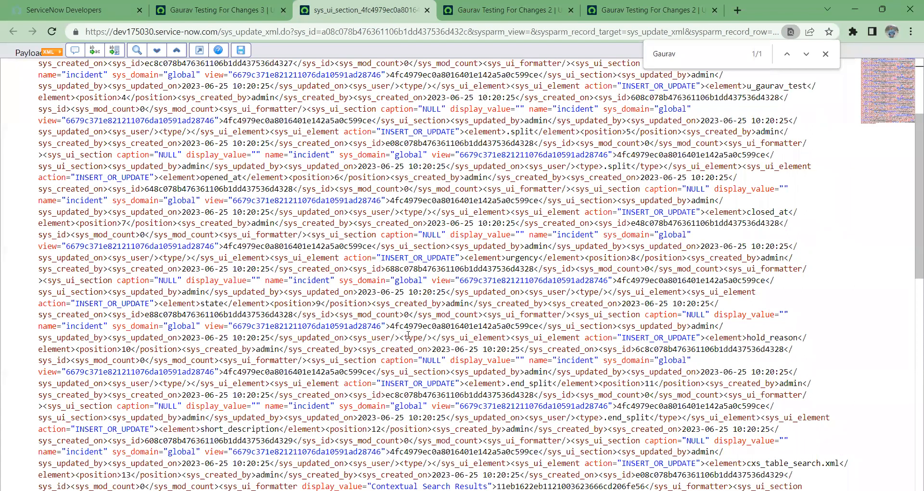
{"action": "scroll", "coordinate": [408, 334], "scroll_direction": "down", "scroll_amount": 2}
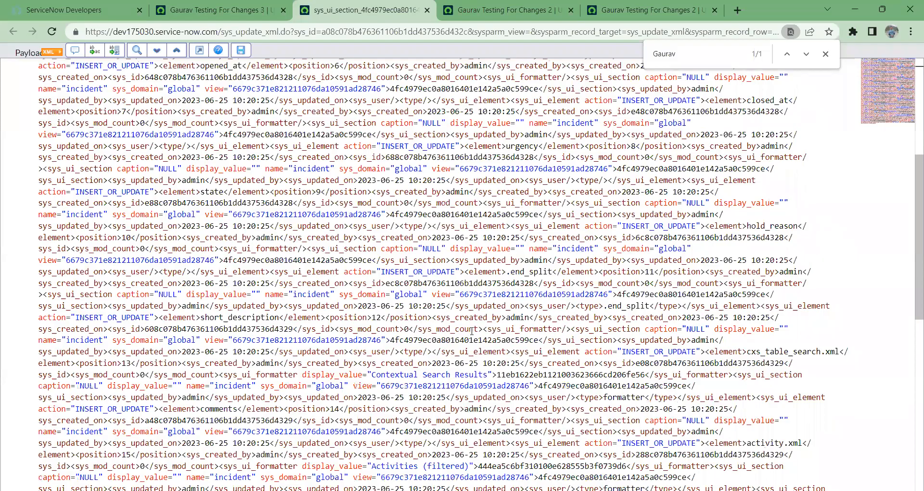
{"action": "scroll", "coordinate": [531, 264], "scroll_direction": "down", "scroll_amount": 2}
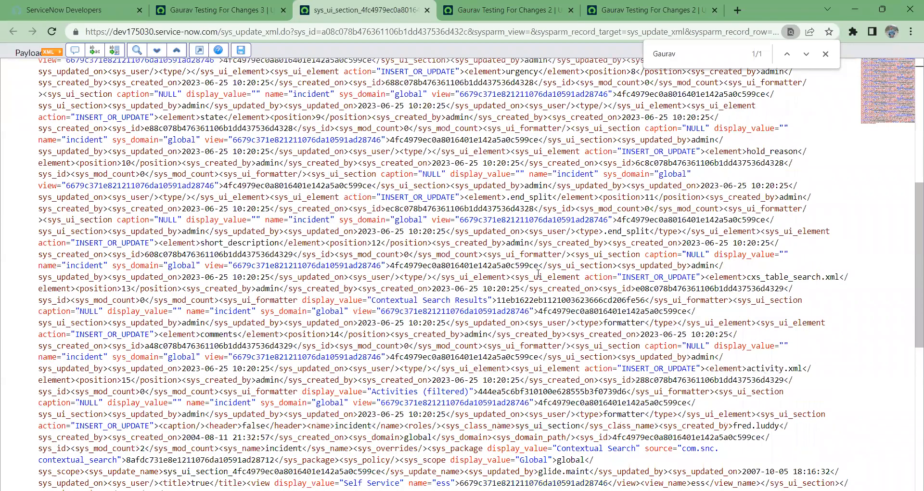
{"action": "scroll", "coordinate": [423, 168], "scroll_direction": "up", "scroll_amount": 6}
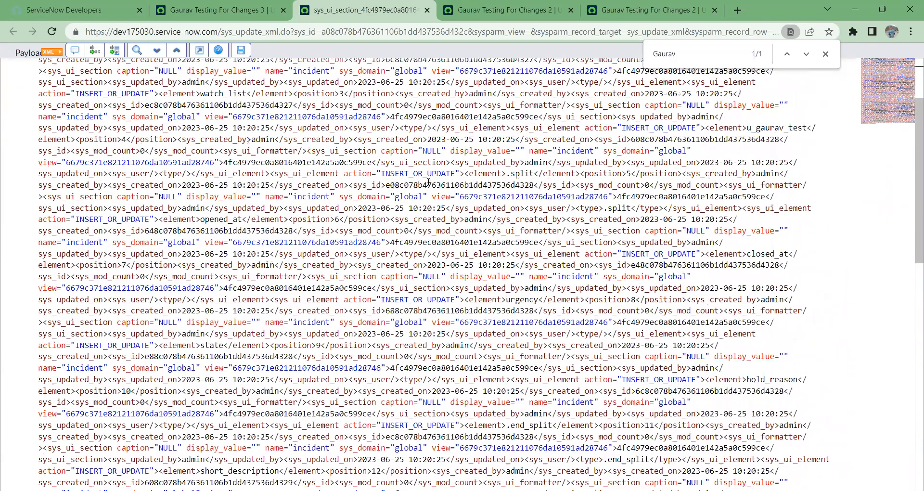
Step: Return to the open update set record whose name ends in "Testing For Changes 3"
{"action": "left_click", "coordinate": [245, 15]}
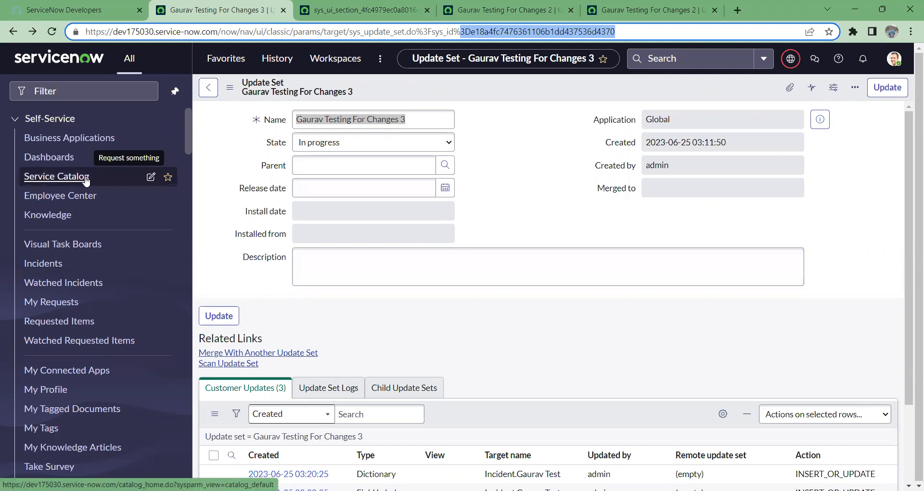
{"action": "left_click", "coordinate": [294, 258]}
{"action": "left_click_drag", "start_coordinate": [127, 34], "coordinate": [113, 36]}
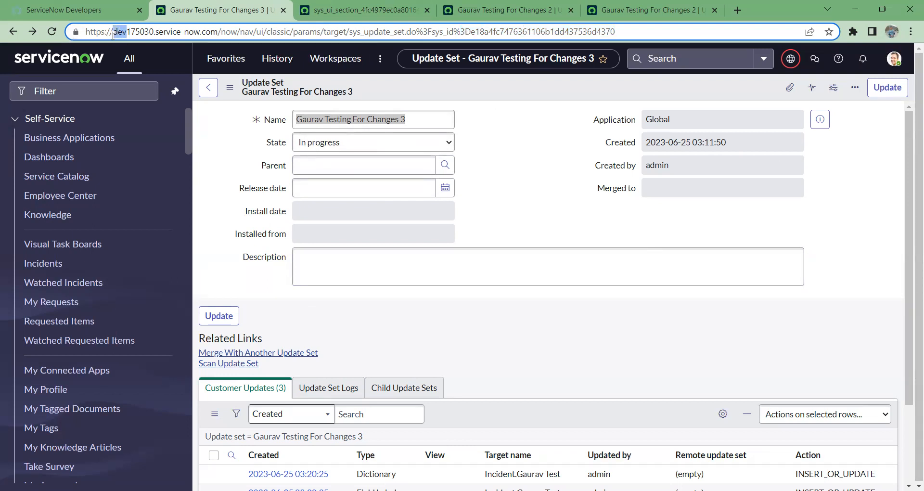
{"action": "type", "text": "qa"}
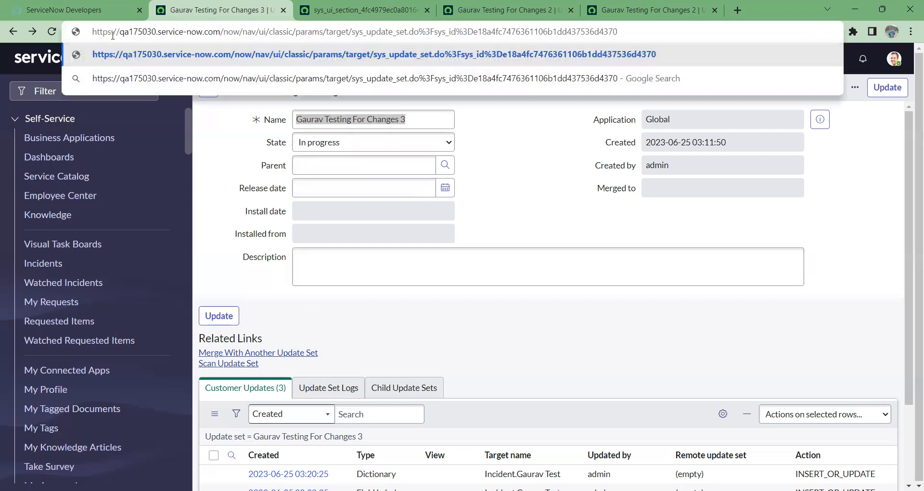
{"action": "left_click_drag", "start_coordinate": [129, 32], "coordinate": [120, 31]}
{"action": "type", "text": "prod"}
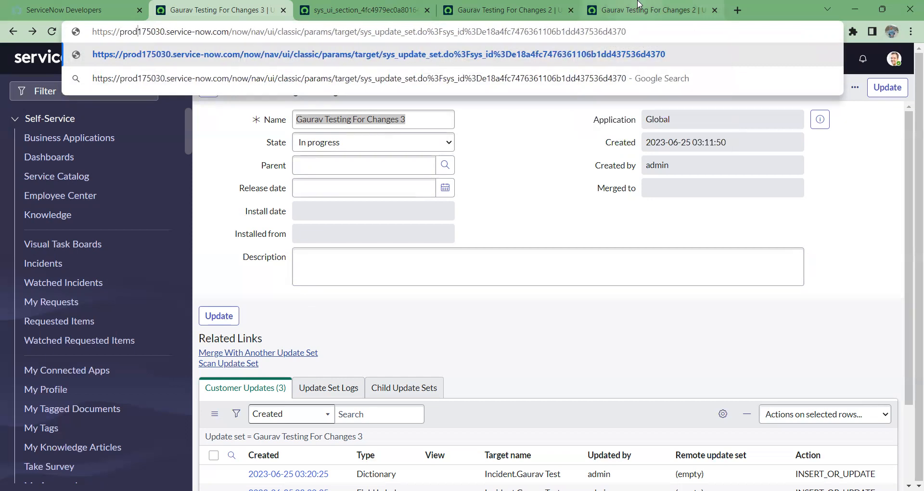
{"action": "key", "text": "BackSpace"}
{"action": "key", "text": "BackSpace"}
{"action": "key", "text": "BackSpace"}
{"action": "key", "text": "BackSpace"}
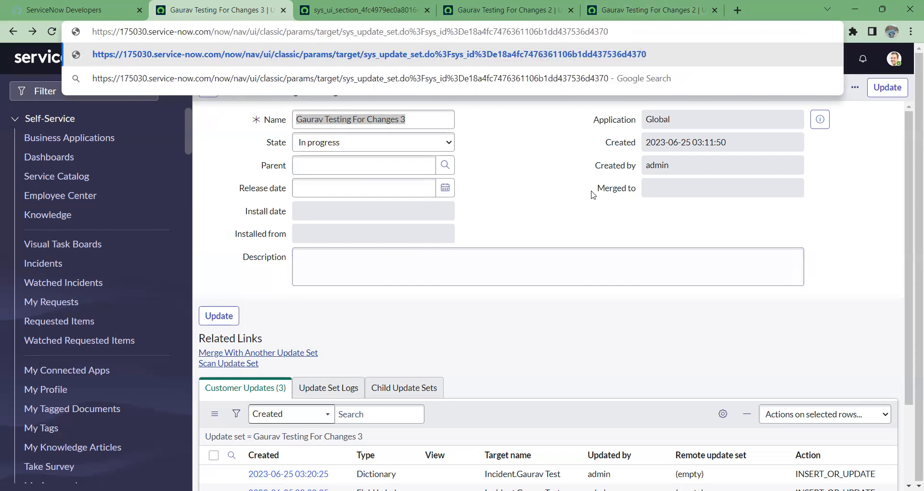
{"action": "left_click", "coordinate": [644, 192]}
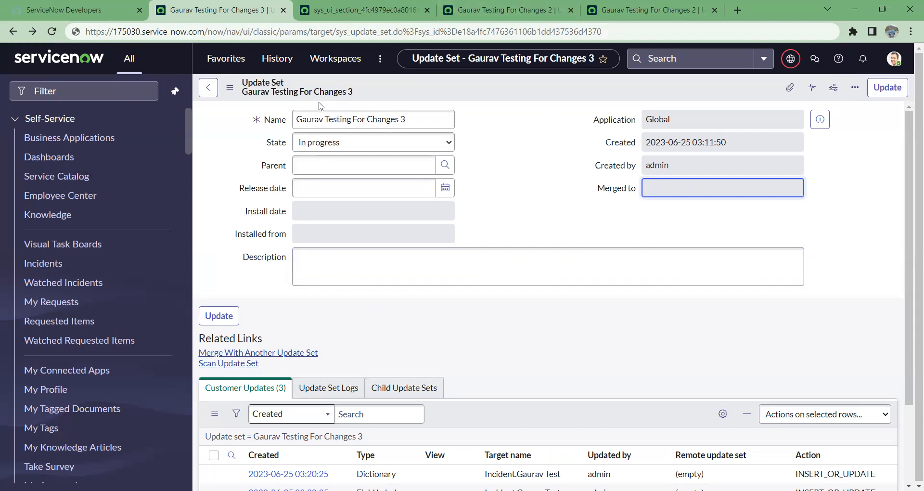
Step: Open the update set's Incident form layout update in a new tab and compare it to the current version
{"action": "left_click_drag", "start_coordinate": [414, 31], "coordinate": [602, 32]}
{"action": "scroll", "coordinate": [611, 193], "scroll_direction": "down", "scroll_amount": 1}
{"action": "scroll", "coordinate": [611, 193], "scroll_direction": "down", "scroll_amount": 2}
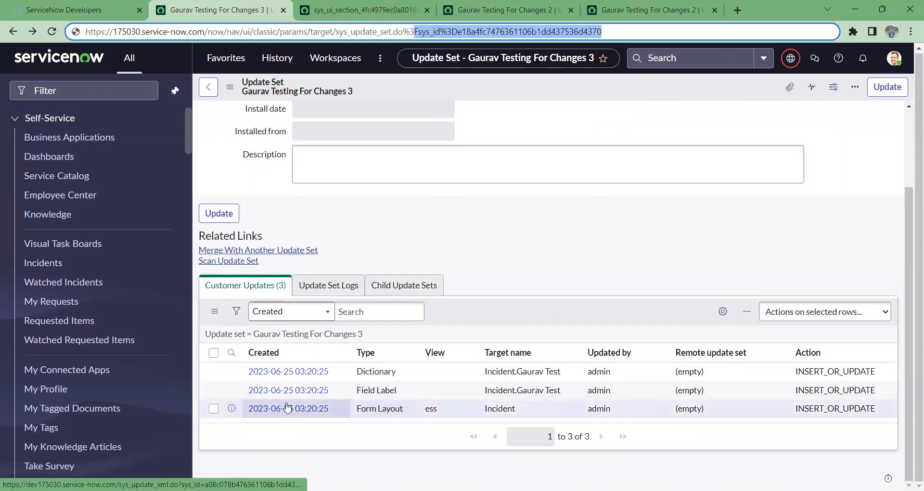
{"action": "right_click", "coordinate": [232, 409]}
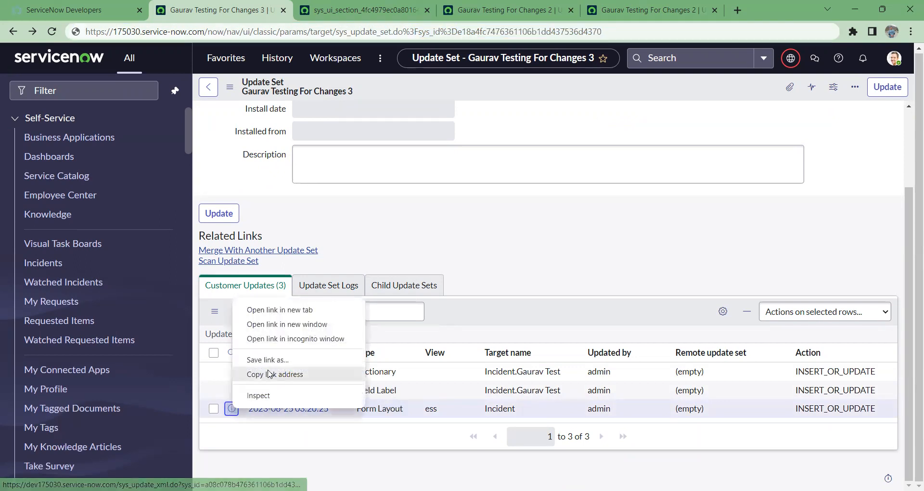
{"action": "left_click", "coordinate": [280, 308]}
{"action": "left_click", "coordinate": [684, 6]}
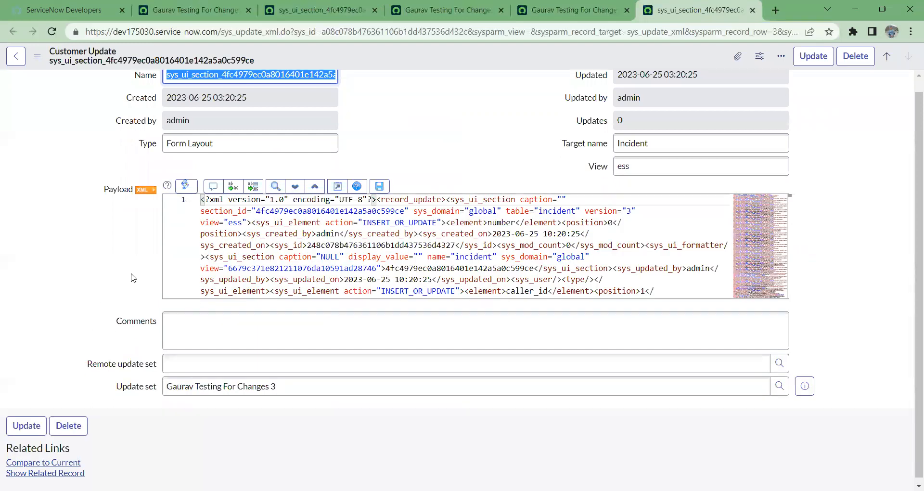
{"action": "left_click", "coordinate": [45, 461]}
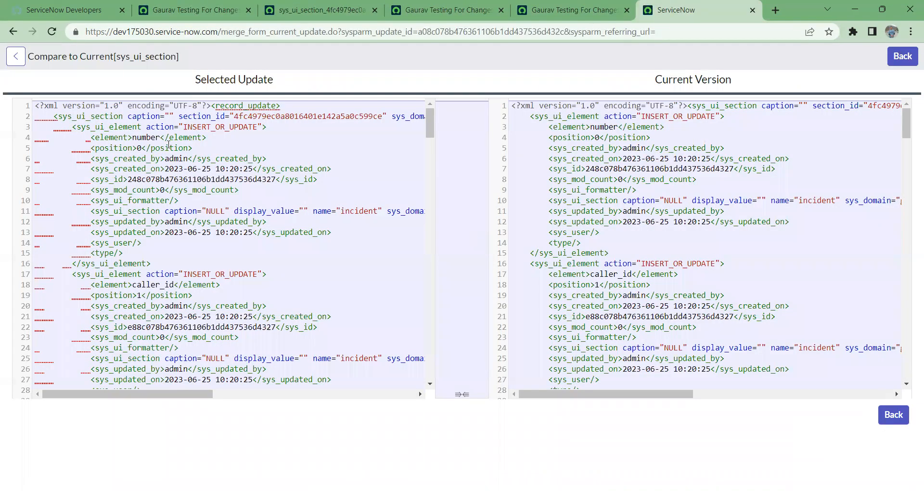
Step: Compare the XML of the selected update with the current version, from the opening declaration to the closing section
{"action": "left_click_drag", "start_coordinate": [37, 106], "coordinate": [50, 105]}
{"action": "left_click_drag", "start_coordinate": [513, 105], "coordinate": [537, 109]}
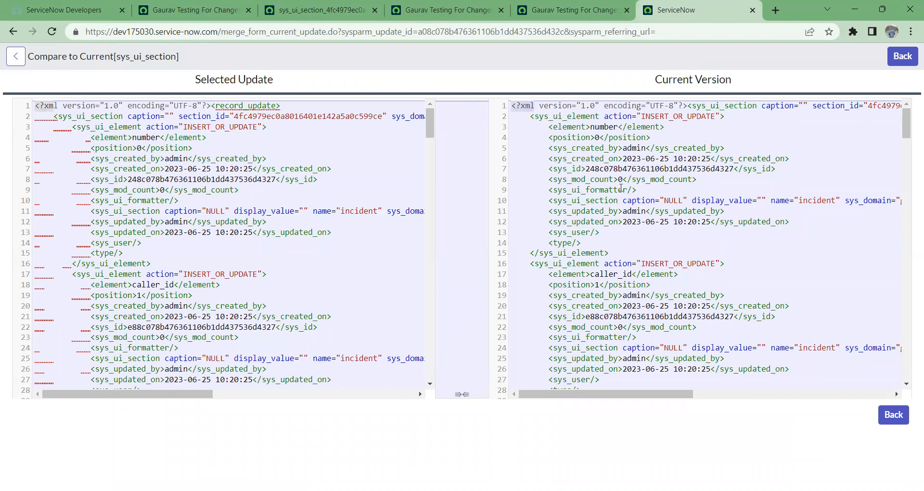
{"action": "scroll", "coordinate": [621, 187], "scroll_direction": "down", "scroll_amount": 1}
{"action": "scroll", "coordinate": [626, 200], "scroll_direction": "down", "scroll_amount": 6}
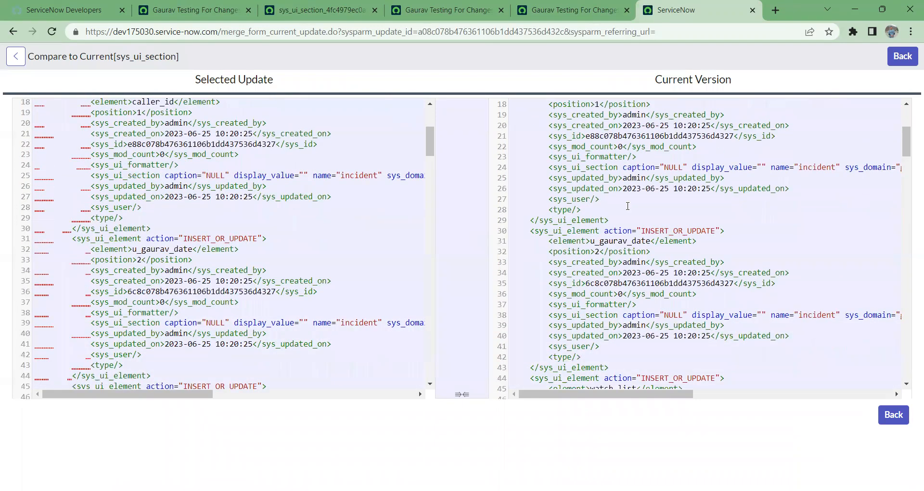
{"action": "scroll", "coordinate": [628, 206], "scroll_direction": "down", "scroll_amount": 8}
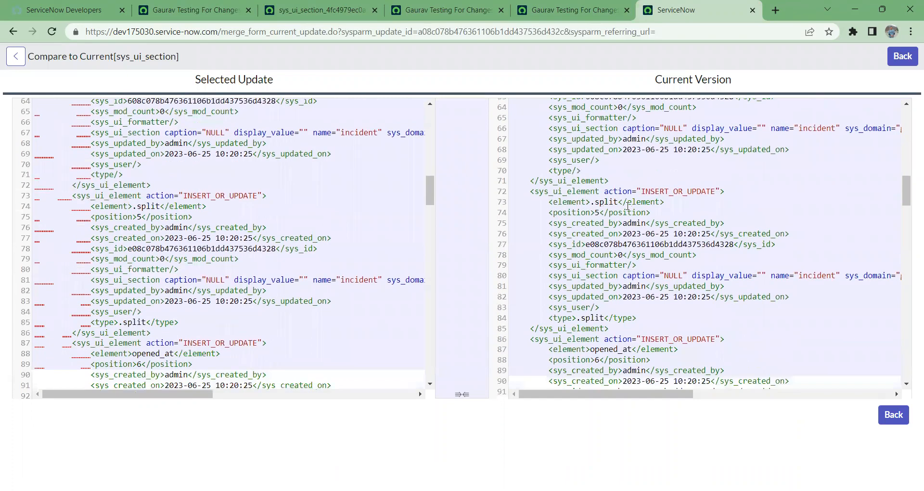
{"action": "scroll", "coordinate": [628, 206], "scroll_direction": "down", "scroll_amount": 6}
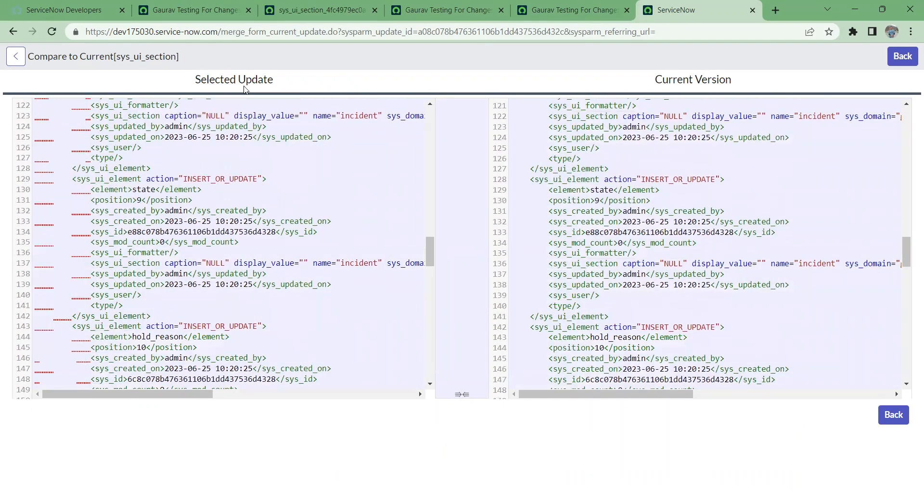
{"action": "scroll", "coordinate": [663, 196], "scroll_direction": "down", "scroll_amount": 8}
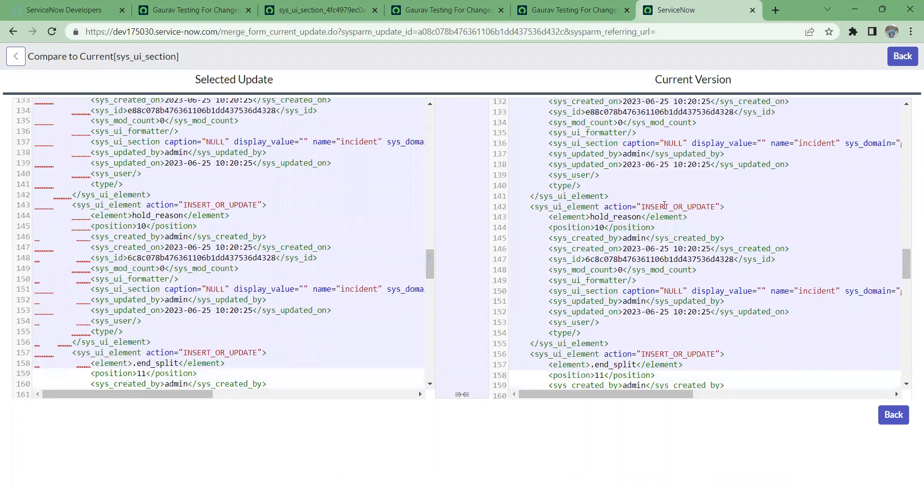
{"action": "scroll", "coordinate": [664, 204], "scroll_direction": "down", "scroll_amount": 10}
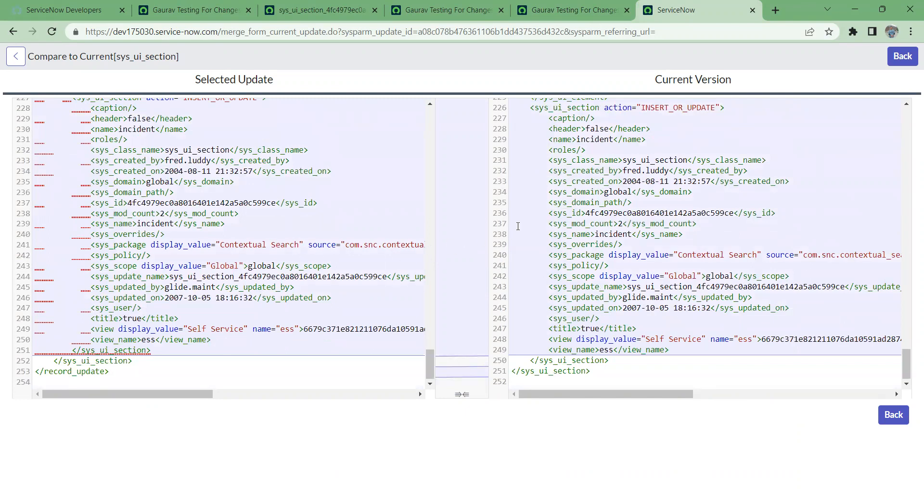
{"action": "scroll", "coordinate": [513, 227], "scroll_direction": "up", "scroll_amount": 4}
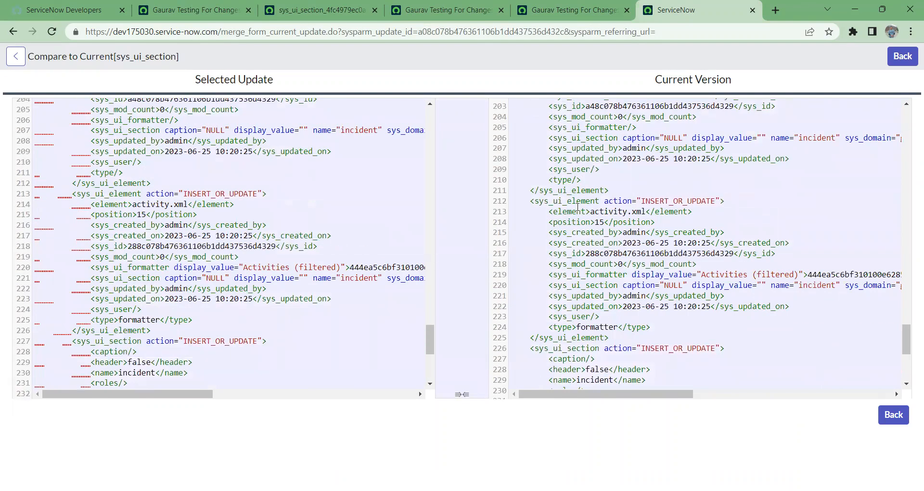
{"action": "scroll", "coordinate": [573, 209], "scroll_direction": "up", "scroll_amount": 7}
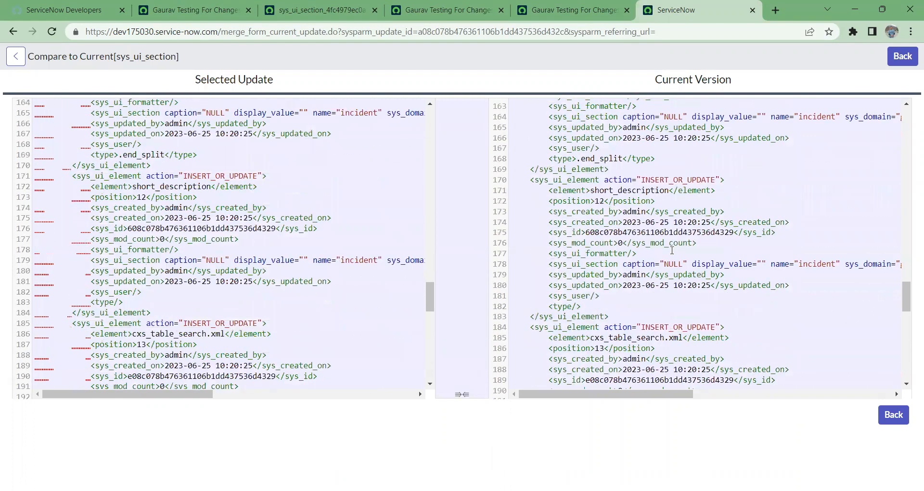
Step: Search the comparison page for the name used in the custom fields, then shorten the search text to G
{"action": "left_click", "coordinate": [911, 31]}
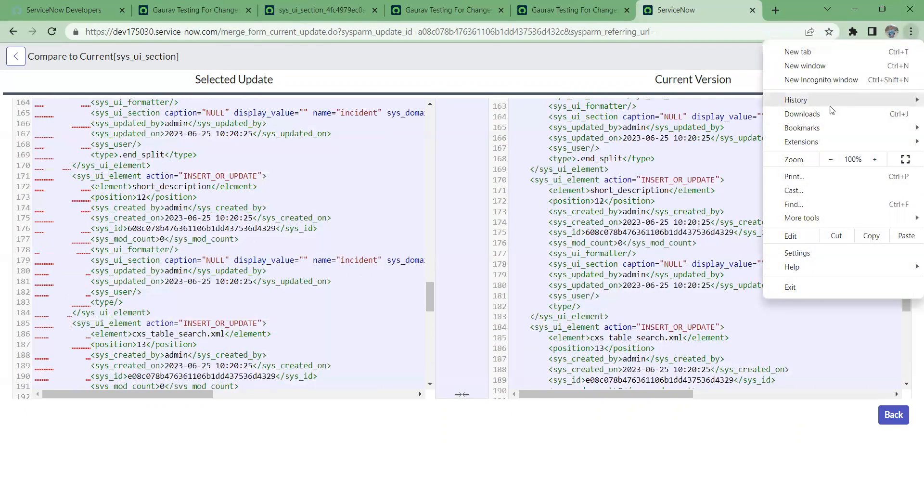
{"action": "left_click", "coordinate": [802, 204]}
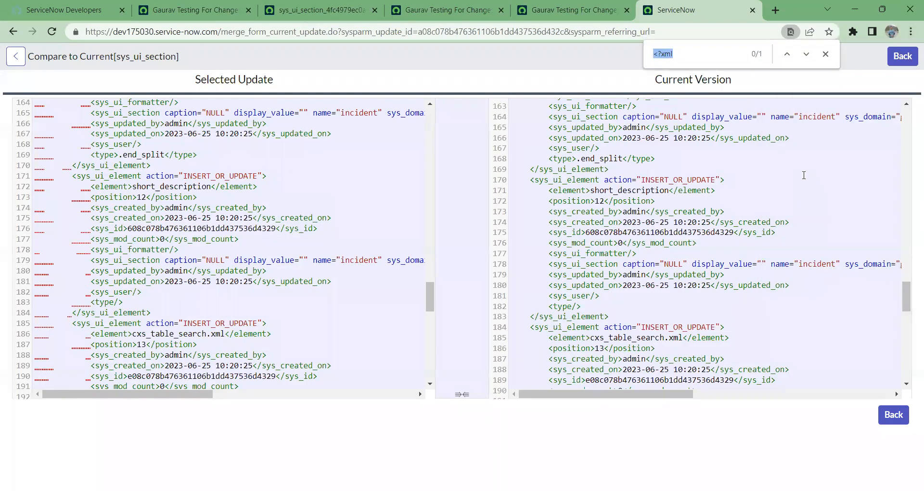
{"action": "type", "text": "gaurav"}
{"action": "double_click", "coordinate": [684, 54]}
{"action": "key", "text": "BackSpace"}
{"action": "type", "text": "G"}
Step: Examine the current version's XML from its start, checking element, sys_created_by and sys_id entries through to the custom test field
{"action": "scroll", "coordinate": [645, 279], "scroll_direction": "up", "scroll_amount": 10}
{"action": "scroll", "coordinate": [785, 257], "scroll_direction": "up", "scroll_amount": 10}
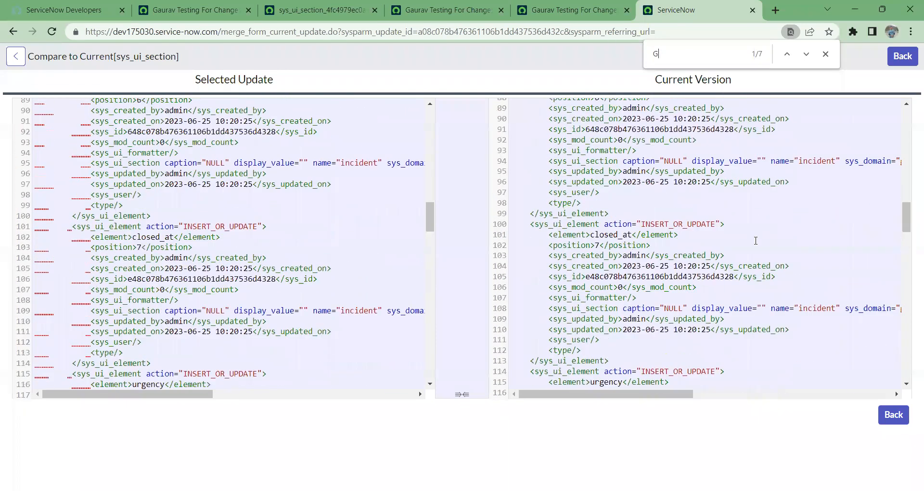
{"action": "scroll", "coordinate": [756, 241], "scroll_direction": "up", "scroll_amount": 10}
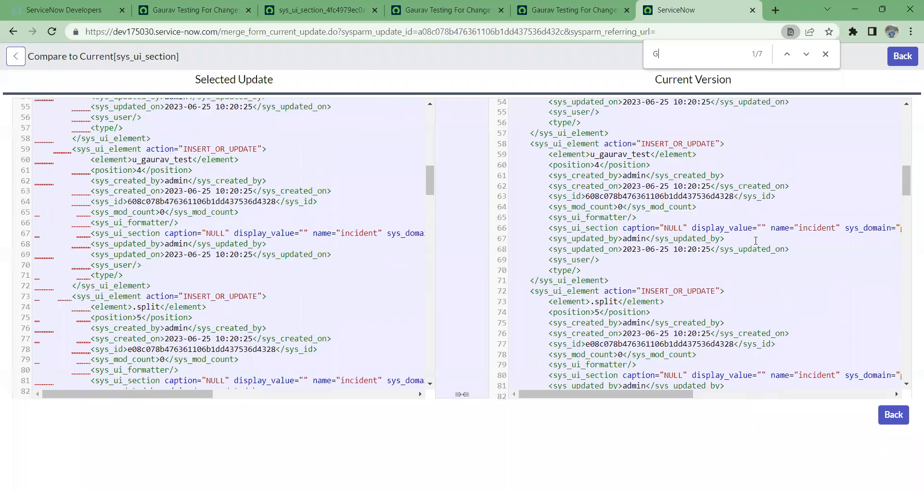
{"action": "scroll", "coordinate": [752, 239], "scroll_direction": "up", "scroll_amount": 8}
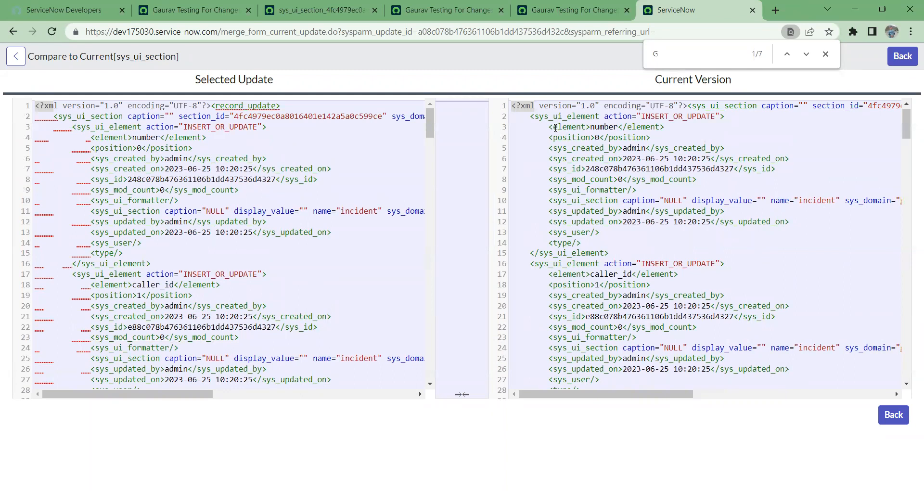
{"action": "left_click_drag", "start_coordinate": [555, 128], "coordinate": [669, 122]}
{"action": "left_click_drag", "start_coordinate": [555, 153], "coordinate": [729, 148]}
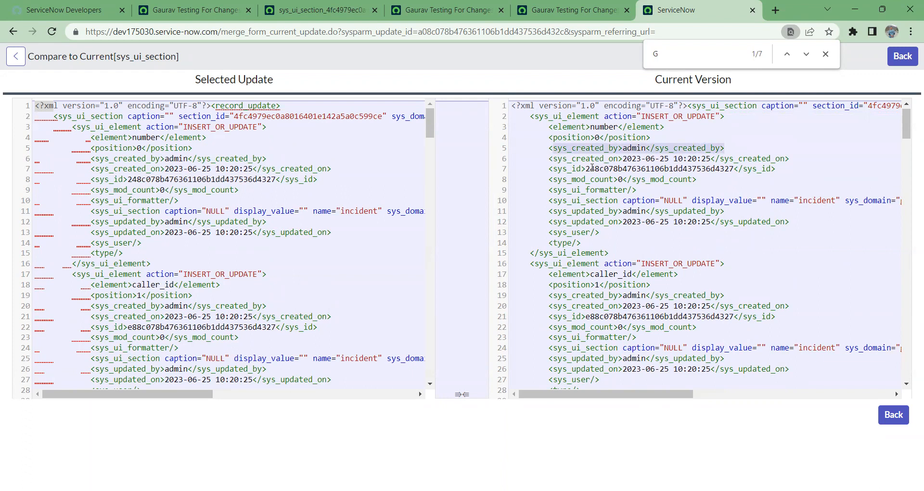
{"action": "left_click", "coordinate": [555, 148]}
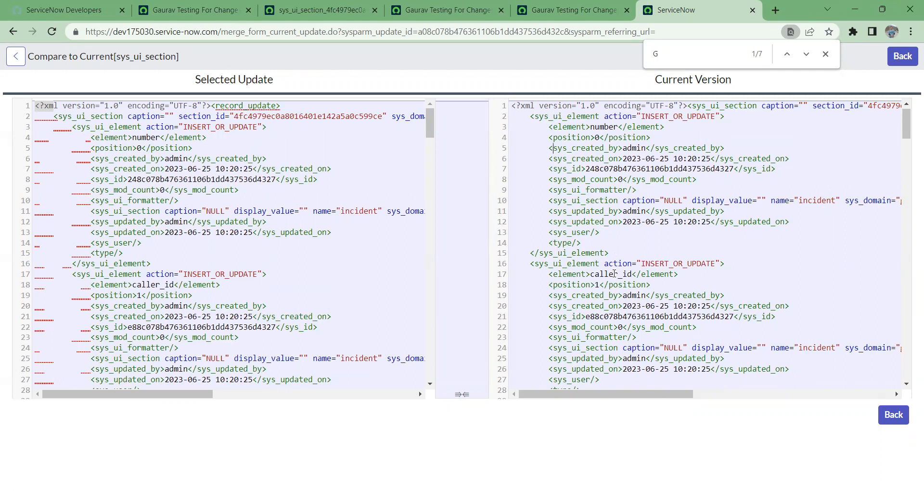
{"action": "scroll", "coordinate": [614, 273], "scroll_direction": "down", "scroll_amount": 2}
{"action": "scroll", "coordinate": [604, 233], "scroll_direction": "down", "scroll_amount": 2}
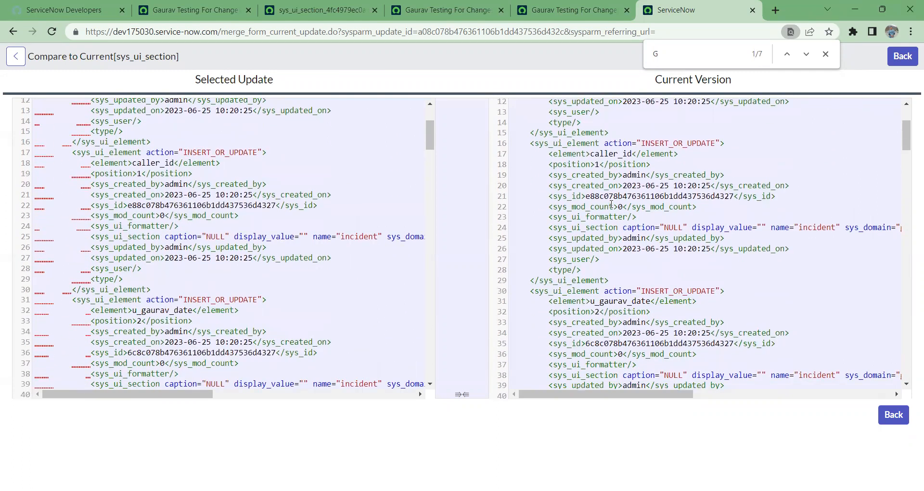
{"action": "double_click", "coordinate": [558, 196]}
{"action": "scroll", "coordinate": [644, 277], "scroll_direction": "down", "scroll_amount": 2}
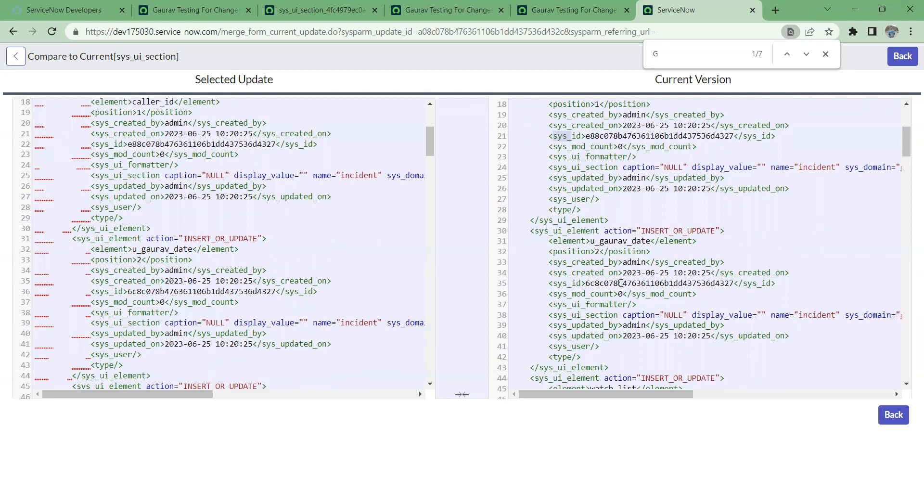
{"action": "scroll", "coordinate": [621, 283], "scroll_direction": "down", "scroll_amount": 2}
{"action": "scroll", "coordinate": [621, 282], "scroll_direction": "down", "scroll_amount": 2}
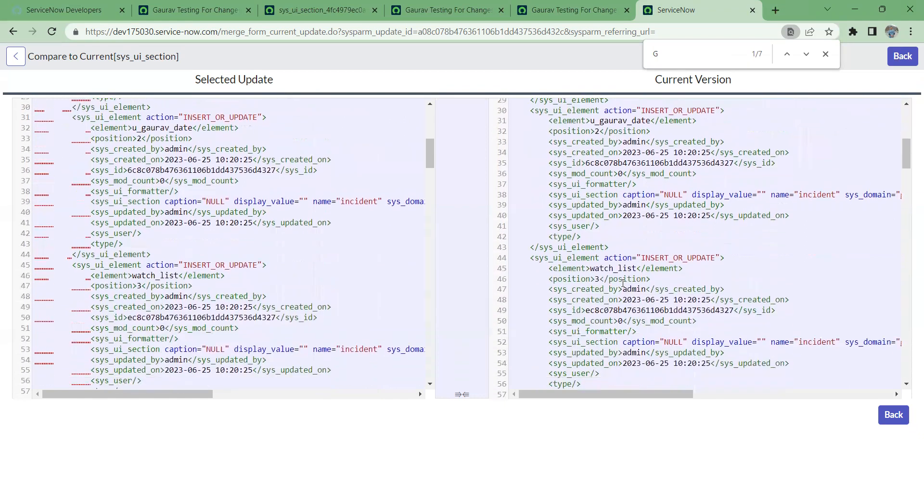
{"action": "scroll", "coordinate": [623, 283], "scroll_direction": "down", "scroll_amount": 4}
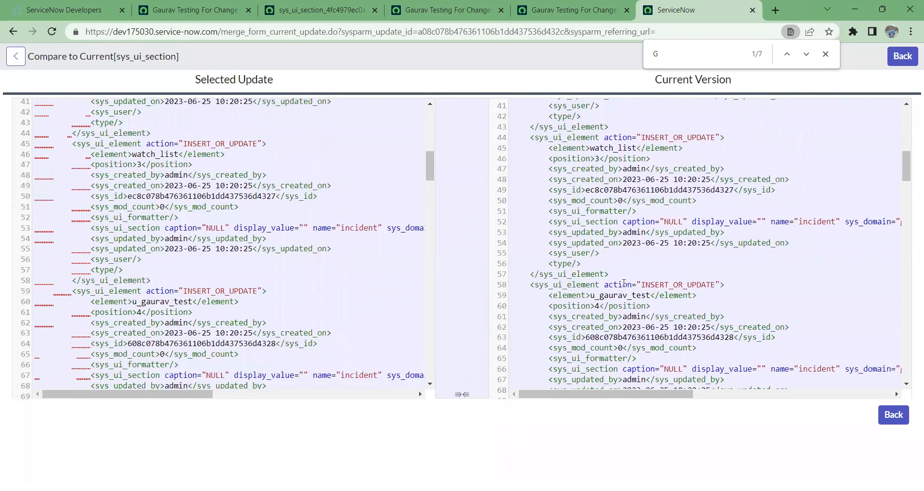
{"action": "scroll", "coordinate": [623, 283], "scroll_direction": "down", "scroll_amount": 6}
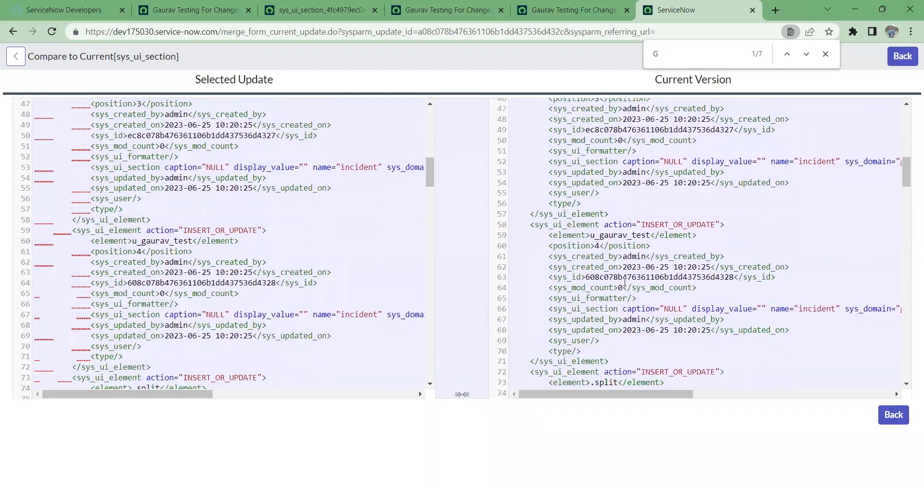
Step: Compare the remaining XML elements of both versions down to the closing sys_ui_section block, checking its sys_overrides, sys_name and sys_scope entries
{"action": "scroll", "coordinate": [636, 284], "scroll_direction": "down", "scroll_amount": 8}
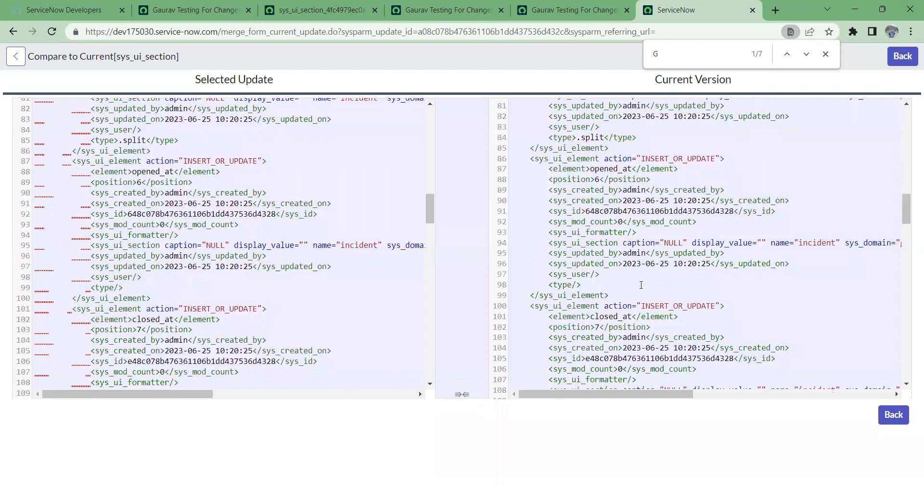
{"action": "scroll", "coordinate": [641, 285], "scroll_direction": "down", "scroll_amount": 4}
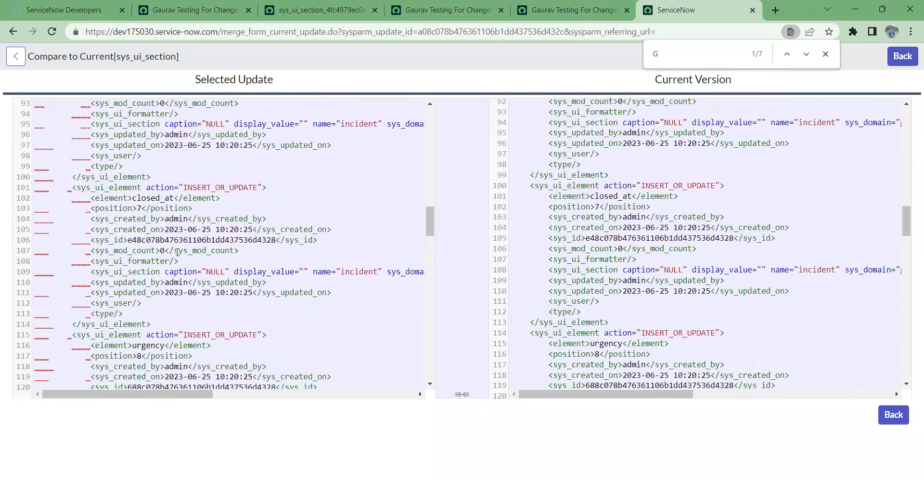
{"action": "scroll", "coordinate": [630, 253], "scroll_direction": "down", "scroll_amount": 9}
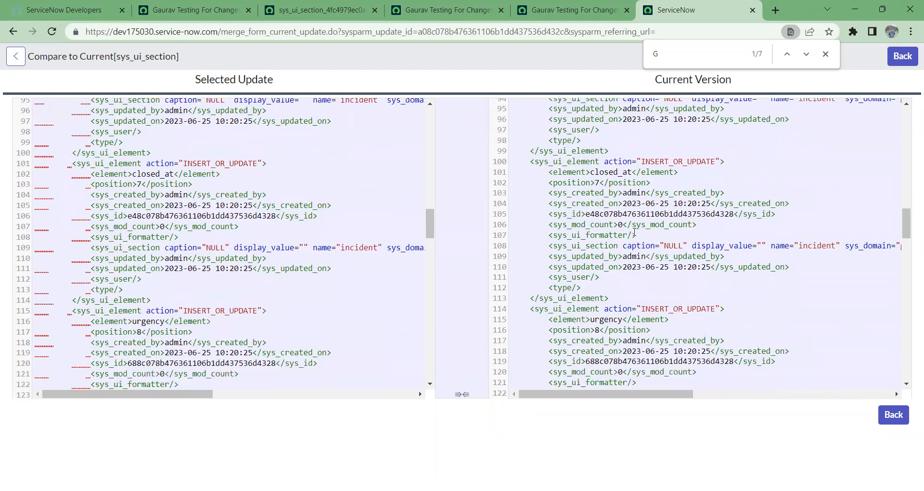
{"action": "scroll", "coordinate": [634, 235], "scroll_direction": "down", "scroll_amount": 20}
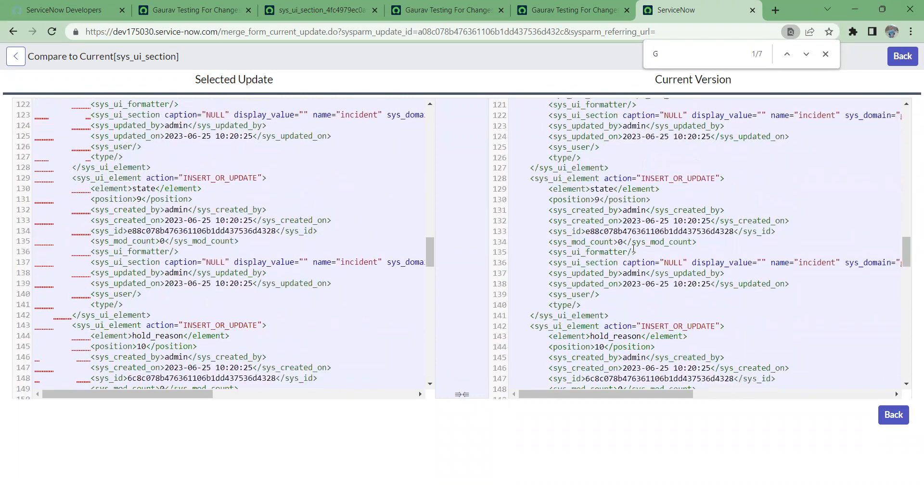
{"action": "scroll", "coordinate": [637, 263], "scroll_direction": "down", "scroll_amount": 15}
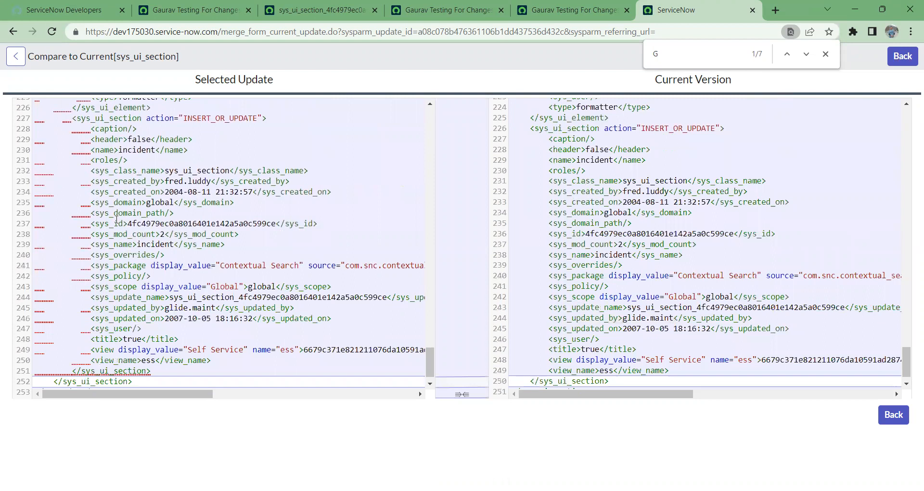
{"action": "left_click_drag", "start_coordinate": [112, 215], "coordinate": [174, 215]}
{"action": "left_click_drag", "start_coordinate": [136, 254], "coordinate": [266, 254]}
{"action": "left_click_drag", "start_coordinate": [593, 258], "coordinate": [705, 258]}
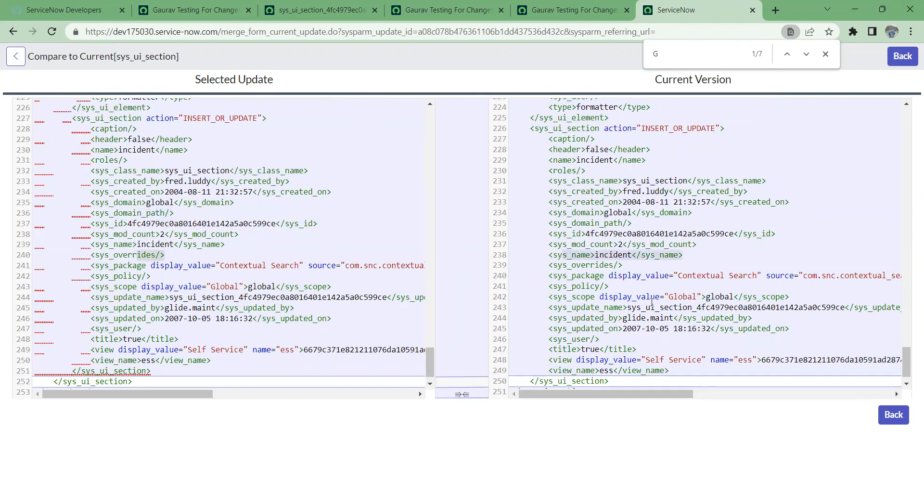
{"action": "left_click_drag", "start_coordinate": [651, 302], "coordinate": [681, 312]}
{"action": "left_click", "coordinate": [582, 306]}
{"action": "left_click_drag", "start_coordinate": [594, 297], "coordinate": [554, 297]}
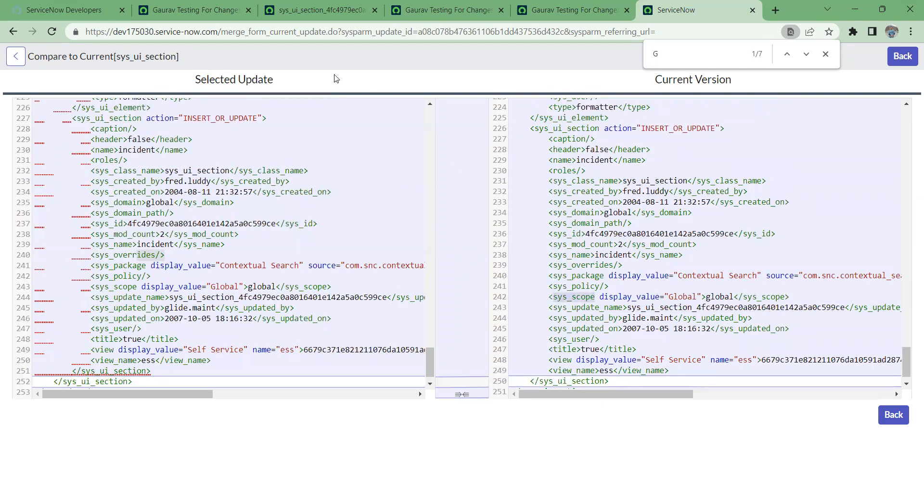
Step: Return to the update set record and view the dictionary info of its Release date field
{"action": "left_click", "coordinate": [192, 9]}
{"action": "scroll", "coordinate": [284, 238], "scroll_direction": "up", "scroll_amount": 2}
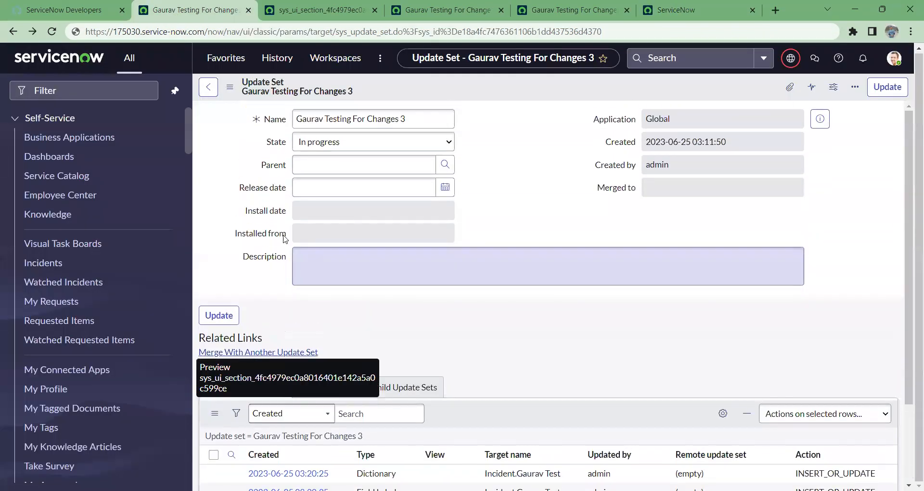
{"action": "right_click", "coordinate": [264, 192]}
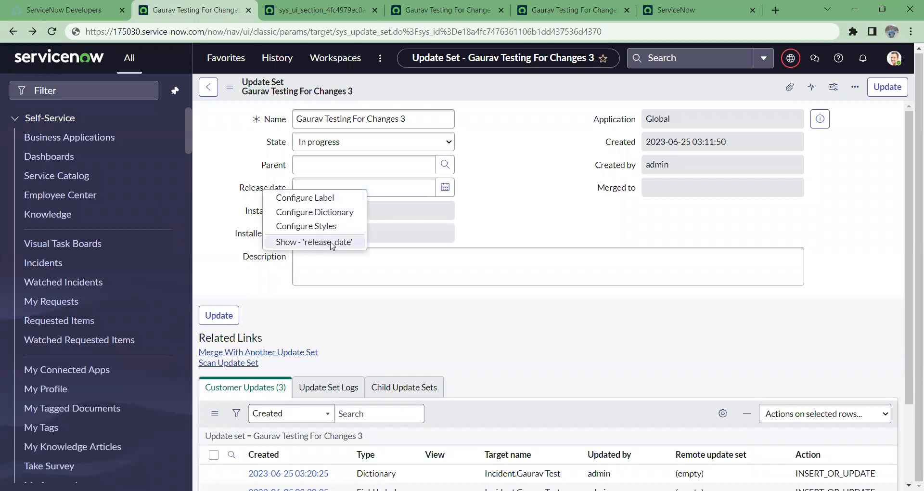
{"action": "left_click", "coordinate": [314, 241]}
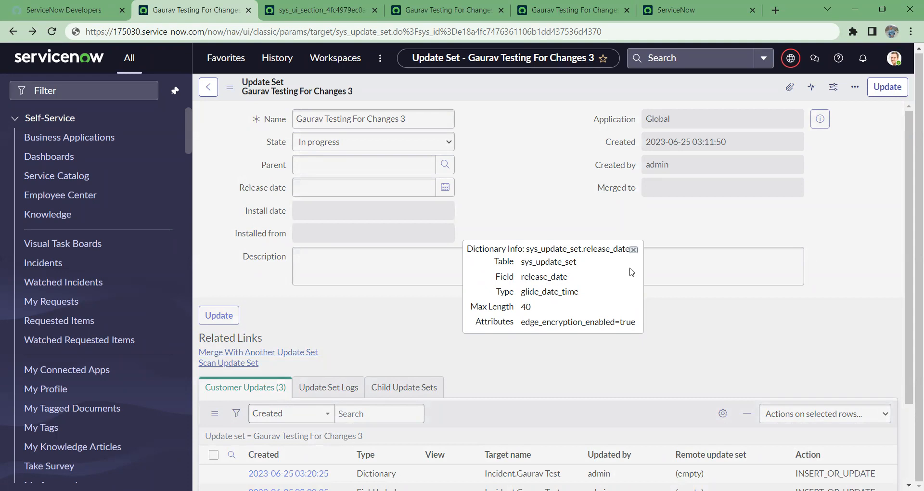
{"action": "left_click", "coordinate": [633, 249]}
Step: Filter the navigator for incident, list the open incidents, and open an incident record from the list
{"action": "left_click", "coordinate": [78, 86]}
{"action": "type", "text": "incident"}
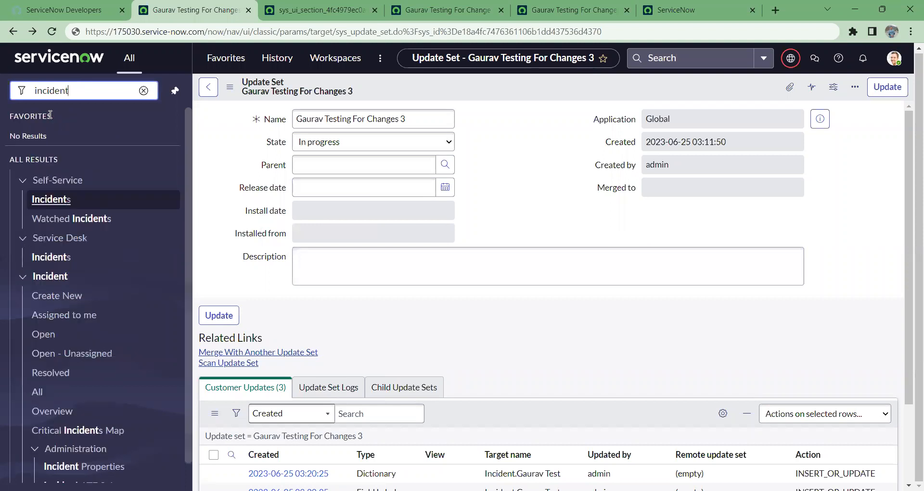
{"action": "left_click", "coordinate": [57, 340]}
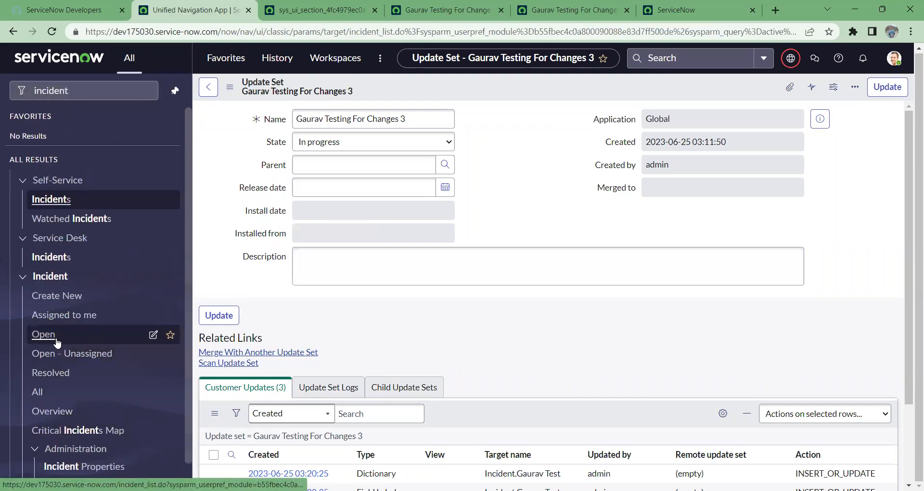
{"action": "left_click", "coordinate": [260, 175]}
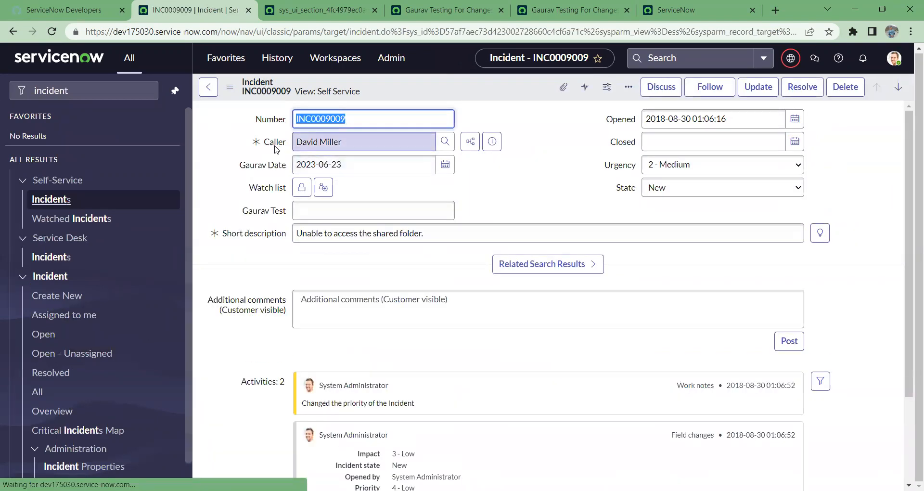
Step: View the Caller field's dictionary info, highlighting the caller_id field name
{"action": "right_click", "coordinate": [274, 146]}
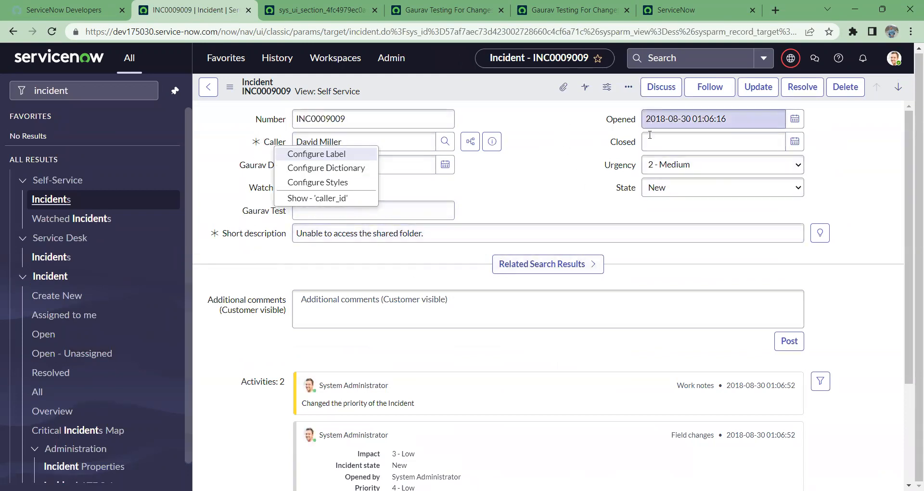
{"action": "mouse_move", "coordinate": [266, 145]}
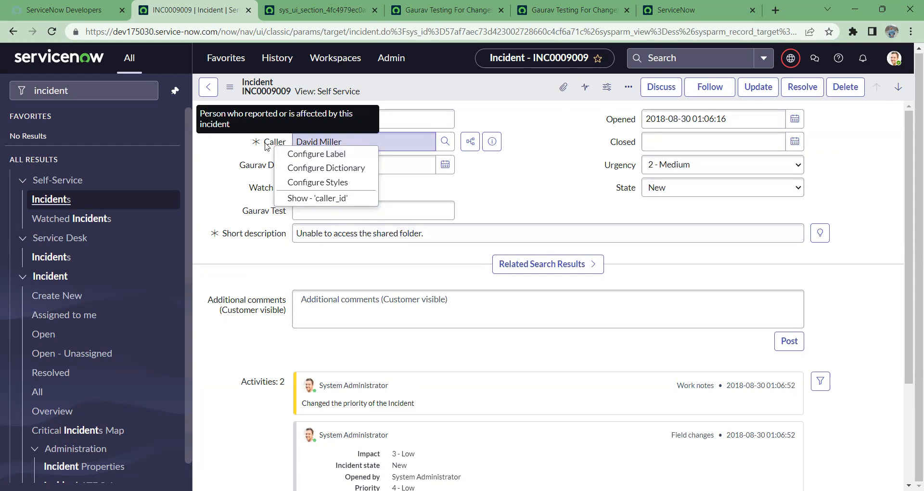
{"action": "left_click", "coordinate": [231, 163]}
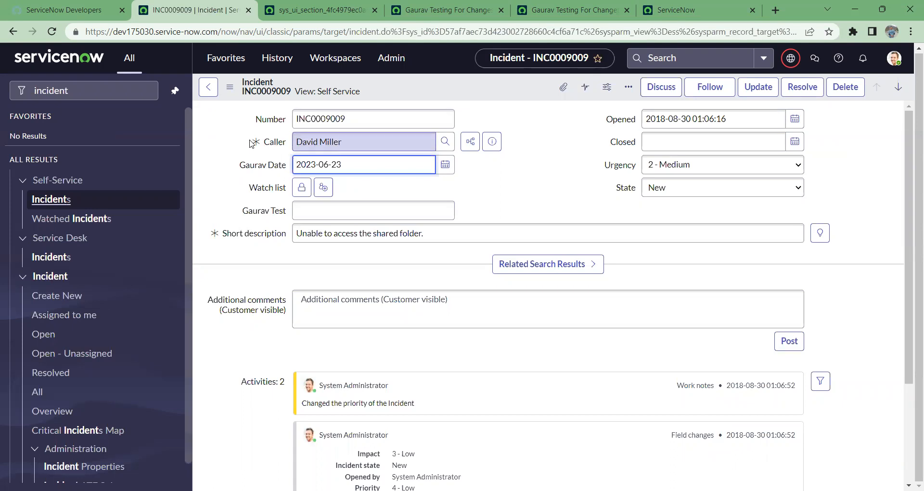
{"action": "left_click", "coordinate": [272, 143]}
{"action": "right_click", "coordinate": [272, 143]}
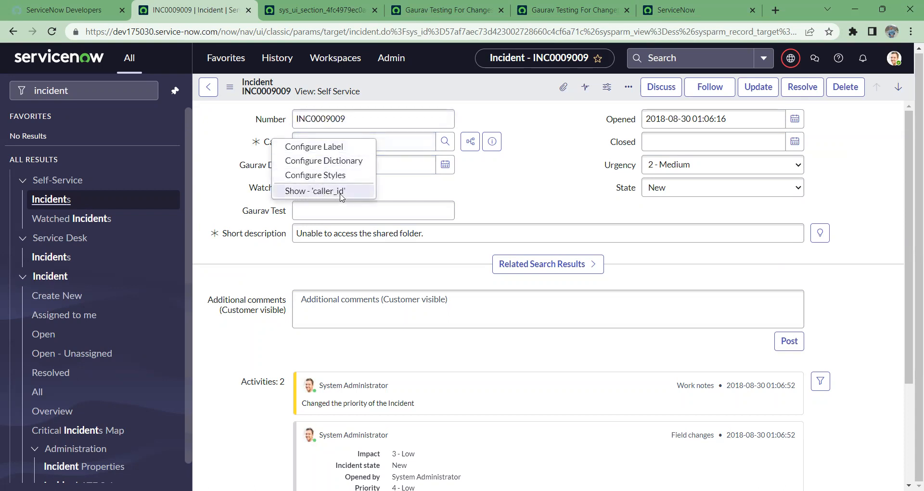
{"action": "left_click", "coordinate": [315, 192]}
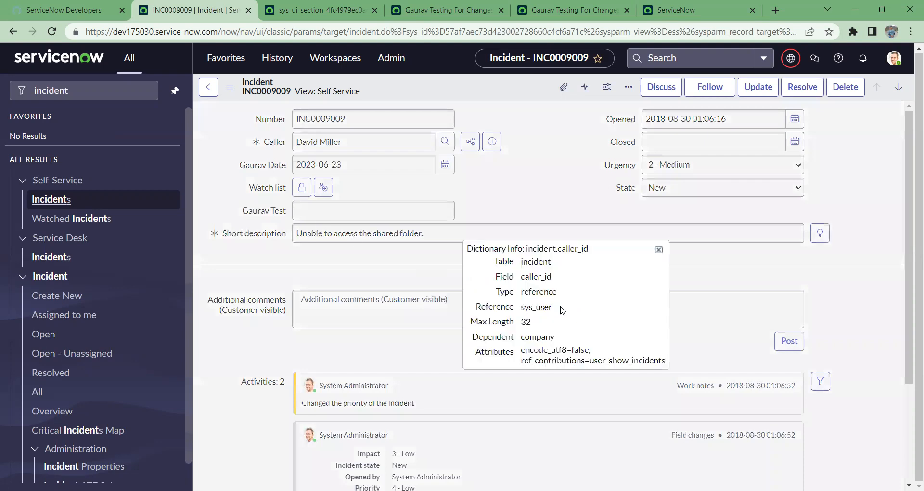
{"action": "left_click_drag", "start_coordinate": [551, 277], "coordinate": [521, 283]}
{"action": "left_click", "coordinate": [447, 146]}
{"action": "left_click", "coordinate": [658, 250]}
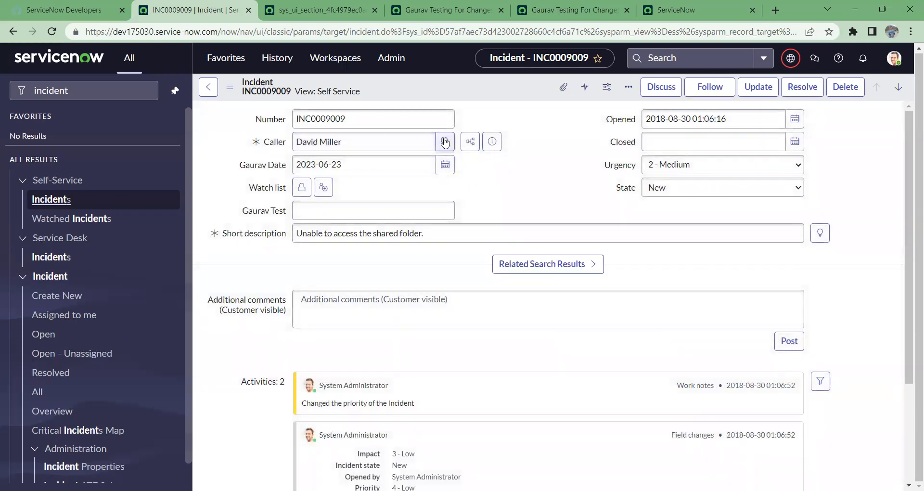
Step: Open the Caller lookup list, and recheck the Reference table and Field name in the Caller field's dictionary info
{"action": "left_click", "coordinate": [444, 142]}
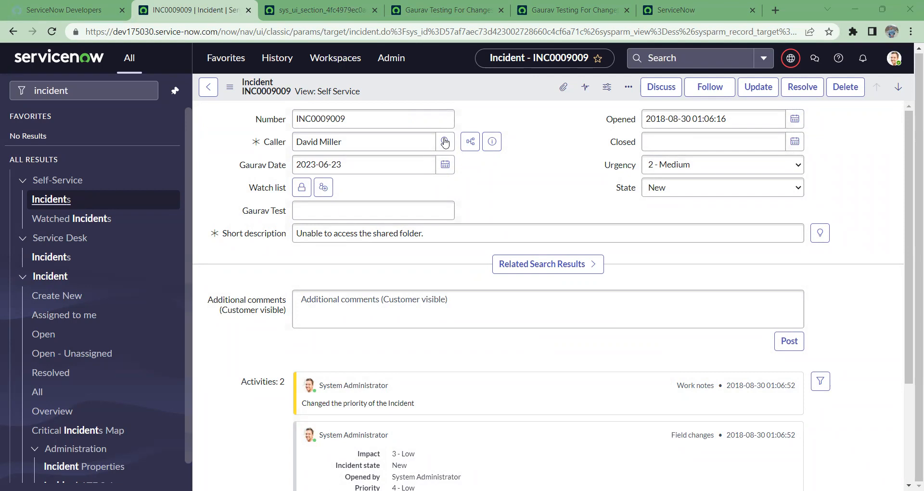
{"action": "left_click", "coordinate": [264, 153]}
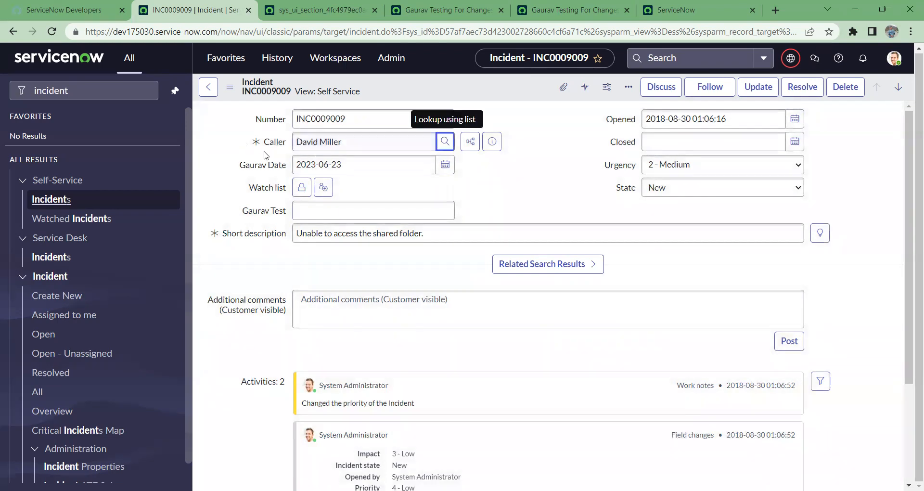
{"action": "right_click", "coordinate": [273, 148]}
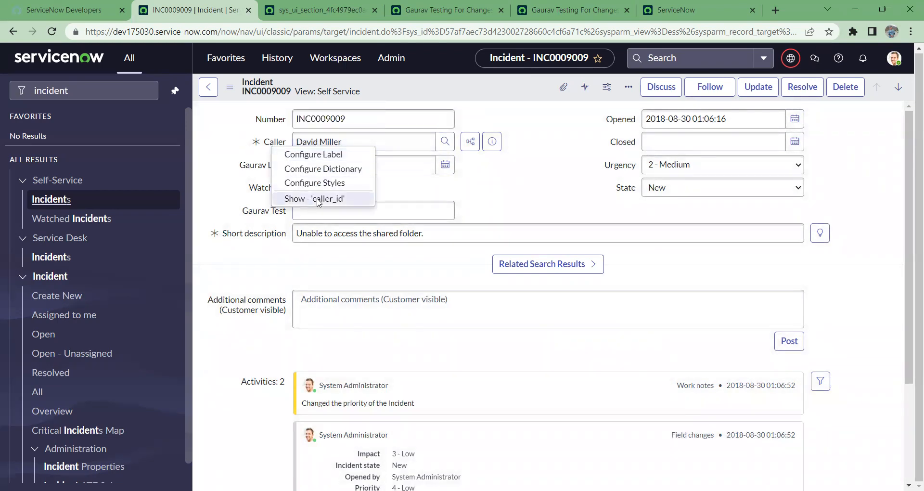
{"action": "left_click", "coordinate": [315, 200]}
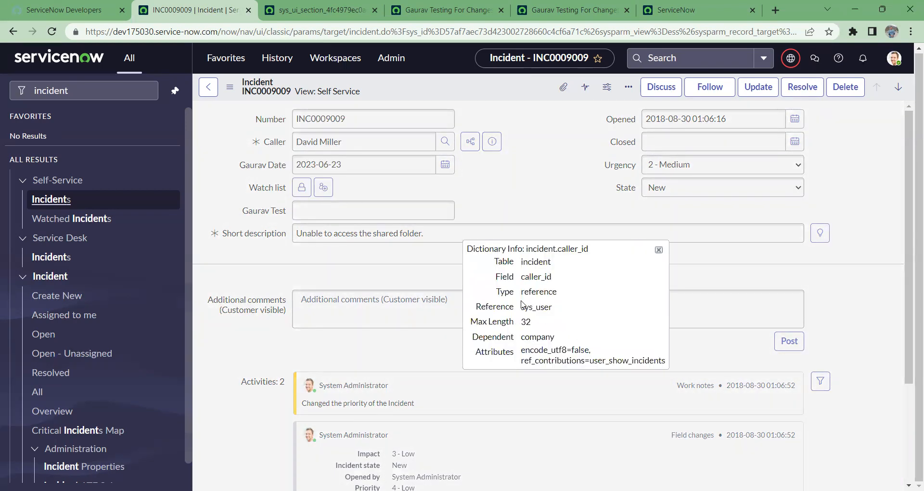
{"action": "left_click_drag", "start_coordinate": [478, 307], "coordinate": [563, 310]}
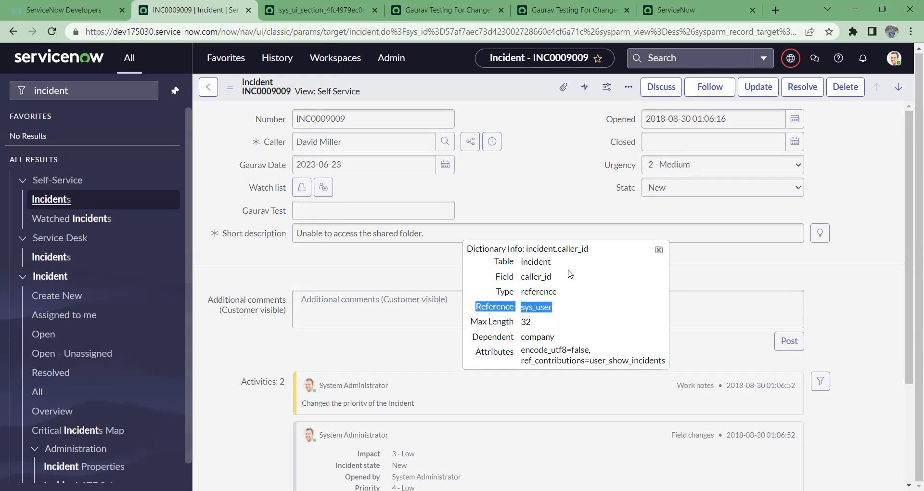
{"action": "left_click_drag", "start_coordinate": [553, 278], "coordinate": [522, 281]}
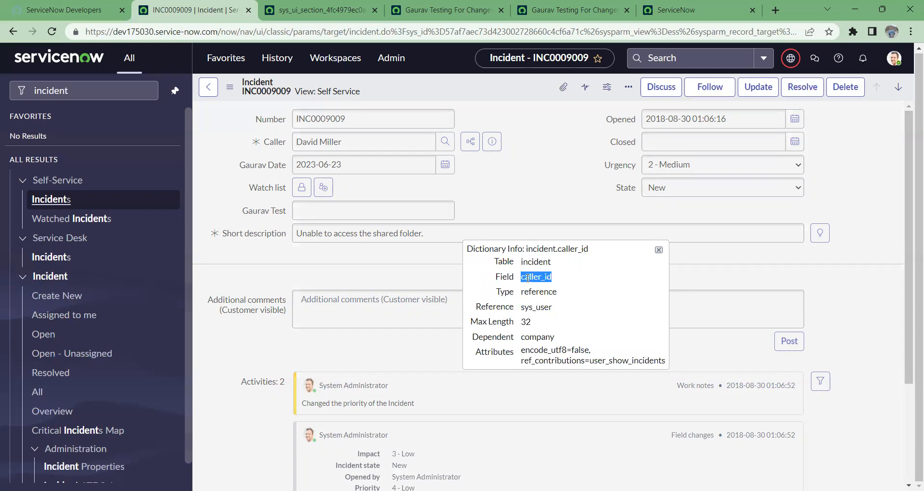
{"action": "left_click", "coordinate": [557, 283]}
{"action": "left_click_drag", "start_coordinate": [557, 283], "coordinate": [518, 282]}
{"action": "left_click_drag", "start_coordinate": [569, 281], "coordinate": [522, 278]}
{"action": "left_click", "coordinate": [658, 250]}
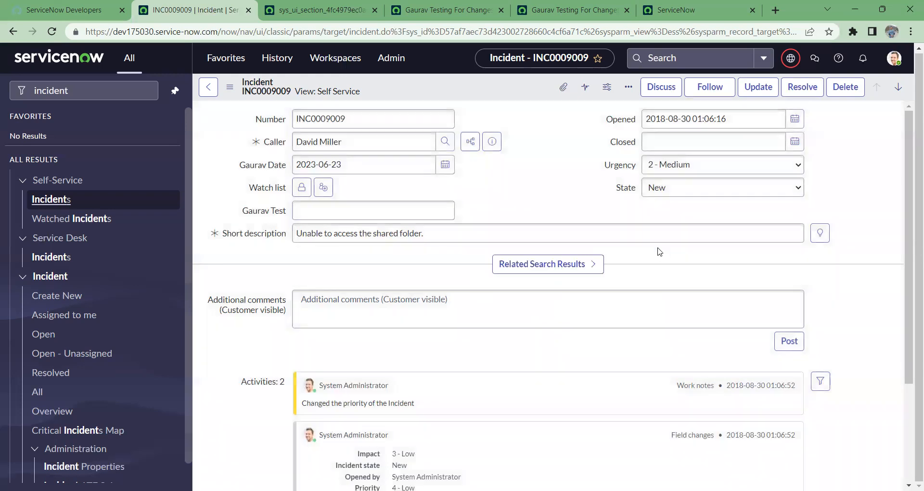
Step: Check the internal field names of the custom date and custom test fields on the incident form
{"action": "right_click", "coordinate": [264, 166]}
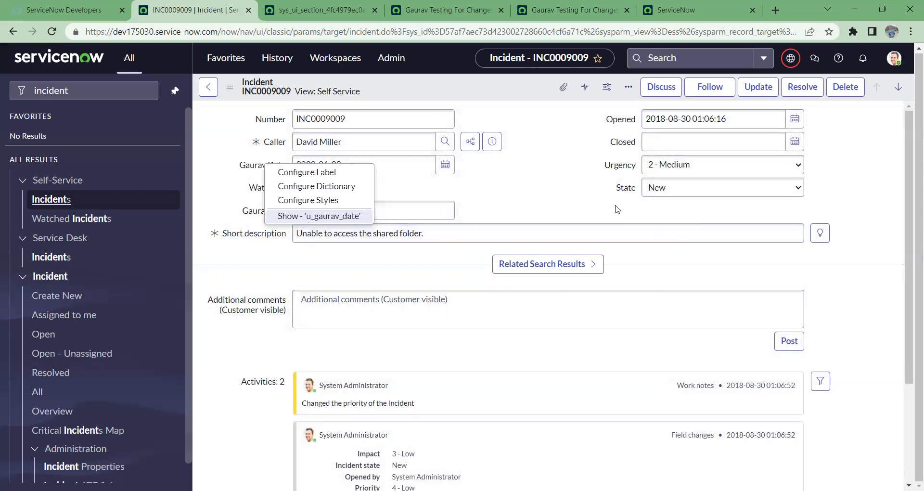
{"action": "left_click", "coordinate": [581, 202]}
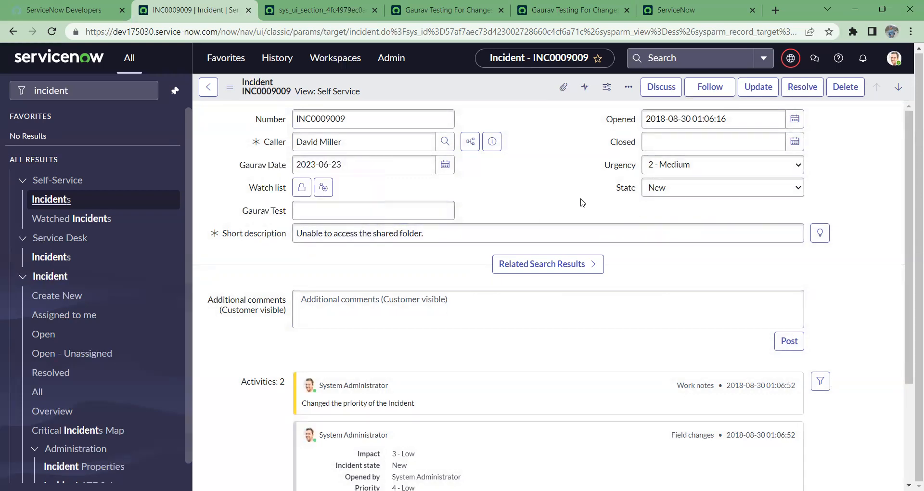
{"action": "right_click", "coordinate": [264, 218]}
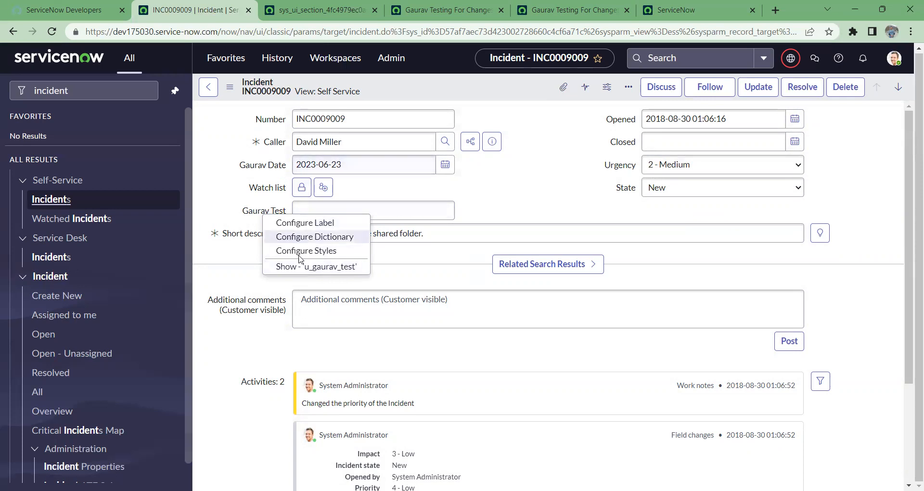
{"action": "left_click", "coordinate": [558, 173]}
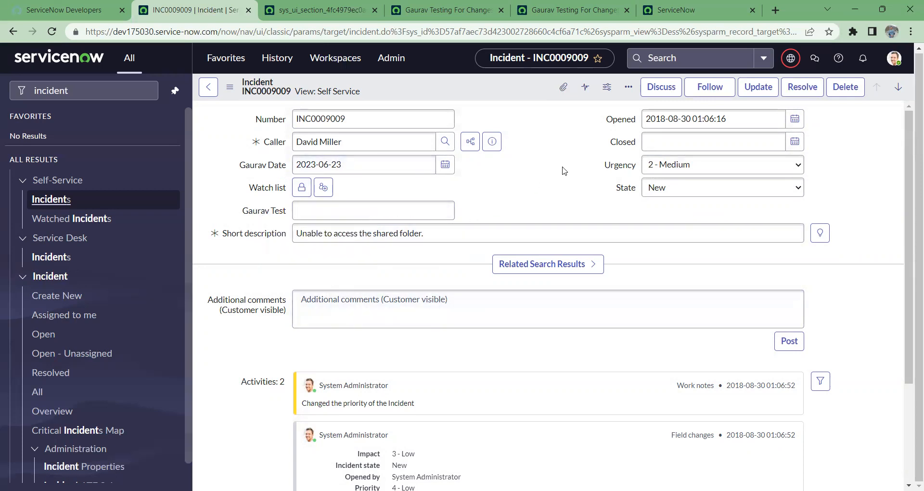
Step: Open the dictionary entry of the custom test field and copy its sys_id
{"action": "right_click", "coordinate": [257, 217]}
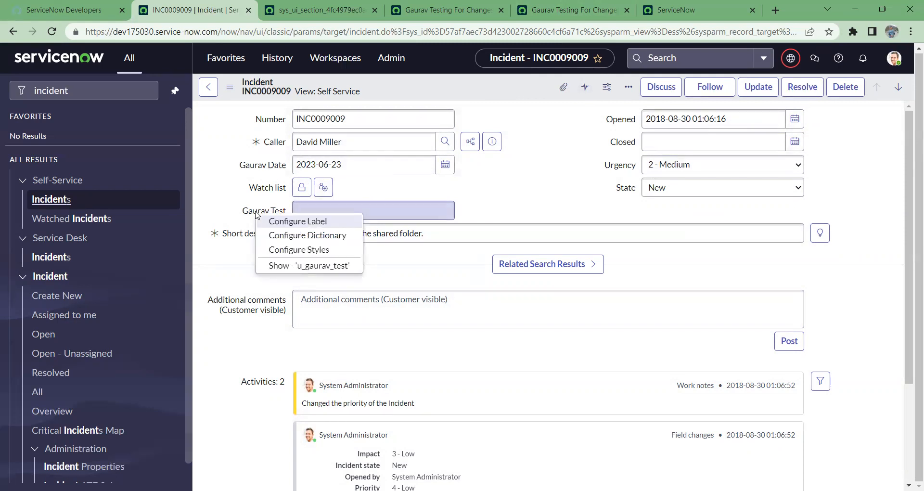
{"action": "left_click", "coordinate": [322, 245]}
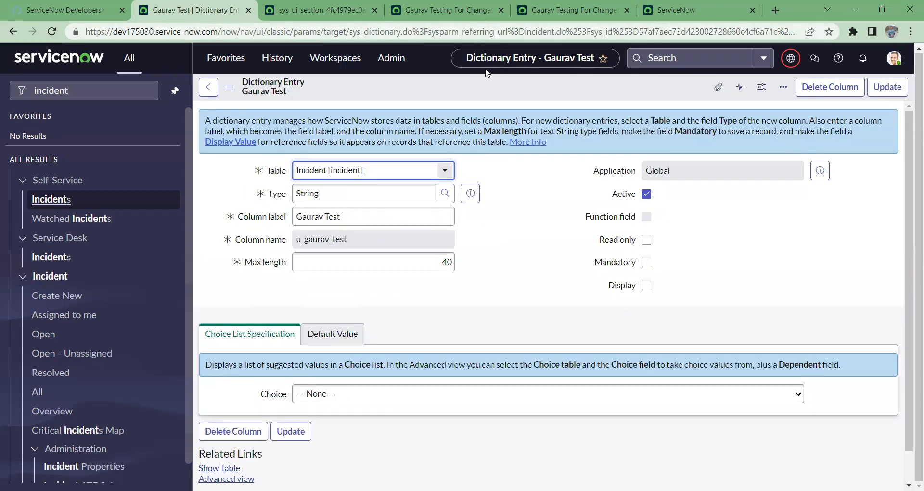
{"action": "right_click", "coordinate": [480, 91]}
{"action": "mouse_move", "coordinate": [515, 285]}
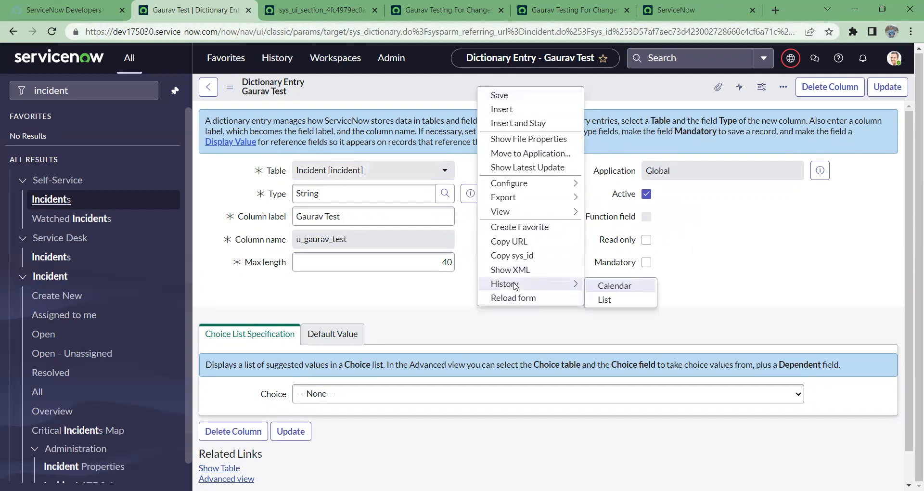
{"action": "left_click", "coordinate": [496, 257]}
Step: Replace the browser's address text with the copied sys_id
{"action": "left_click", "coordinate": [502, 34]}
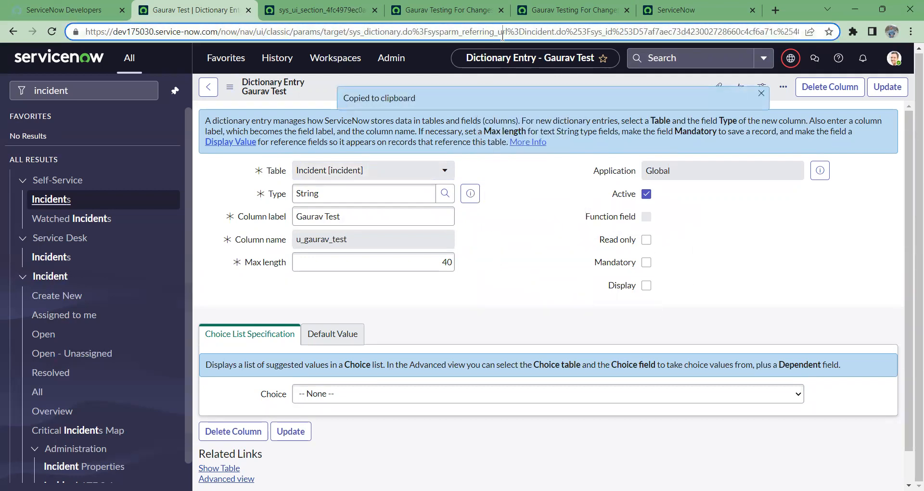
{"action": "key", "text": "ctrl+a"}
{"action": "key", "text": "ctrl+v"}
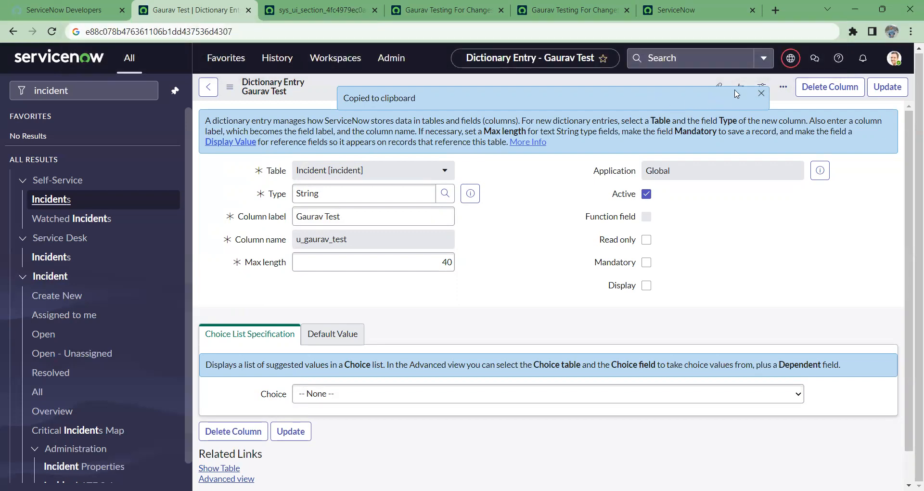
Step: Return from the dictionary entry to the incident form and open the record of the currently selected update set
{"action": "left_click", "coordinate": [760, 94]}
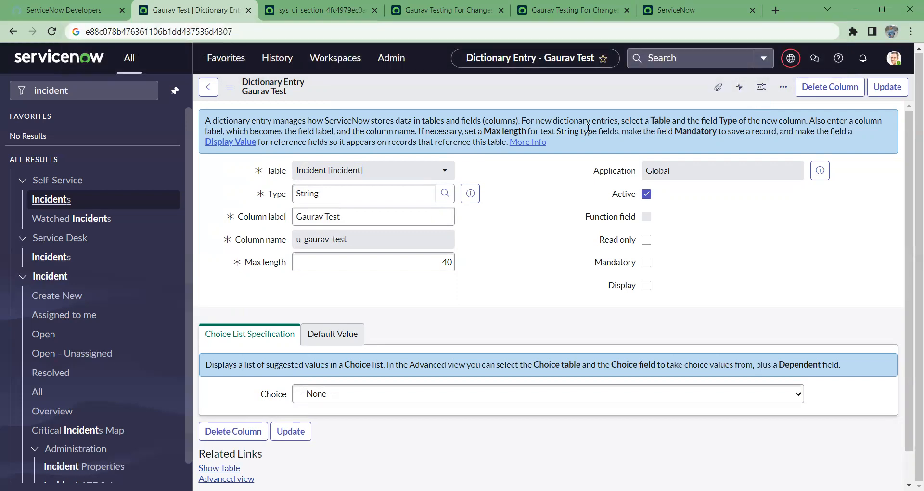
{"action": "left_click", "coordinate": [208, 87]}
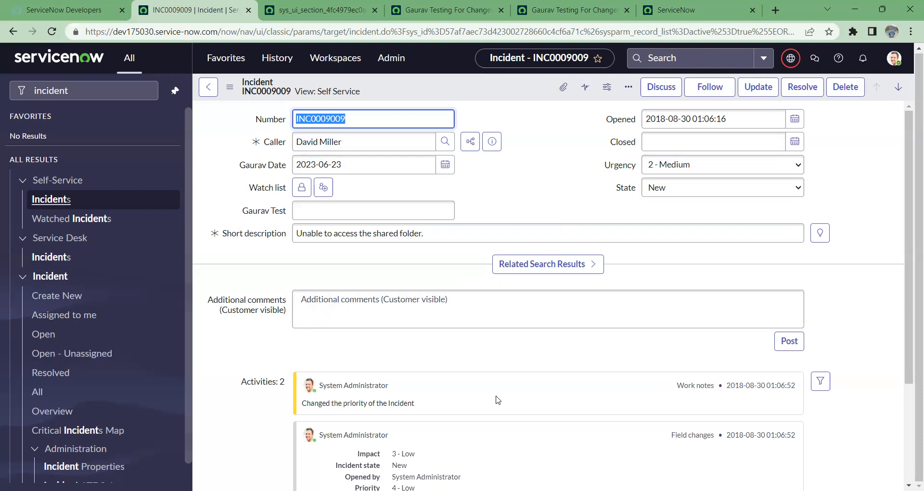
{"action": "left_click", "coordinate": [791, 59]}
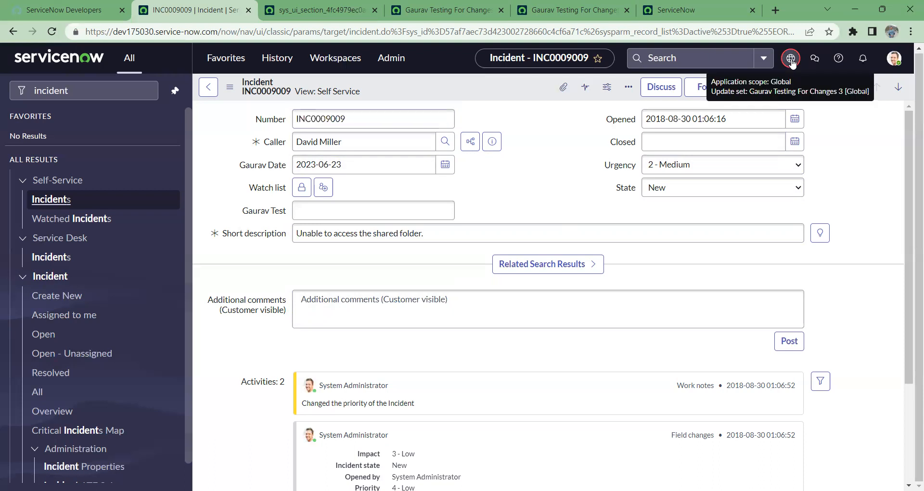
{"action": "left_click", "coordinate": [838, 120]}
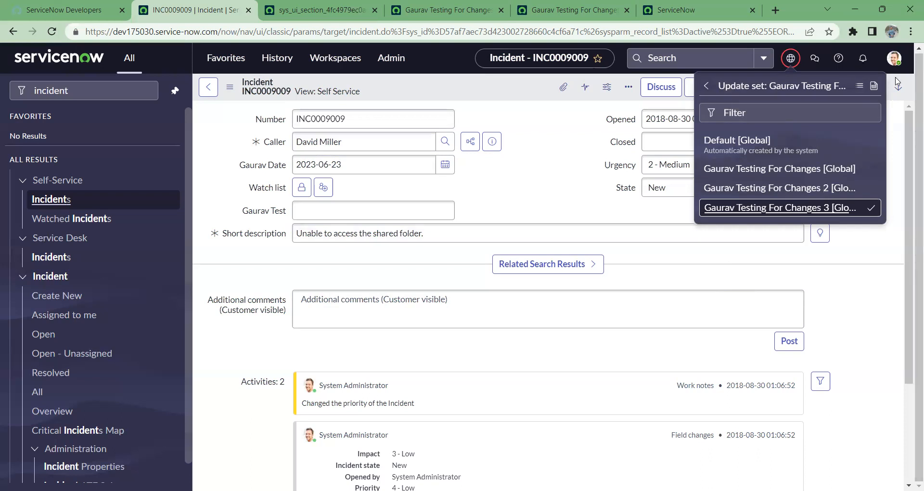
{"action": "left_click", "coordinate": [873, 87]}
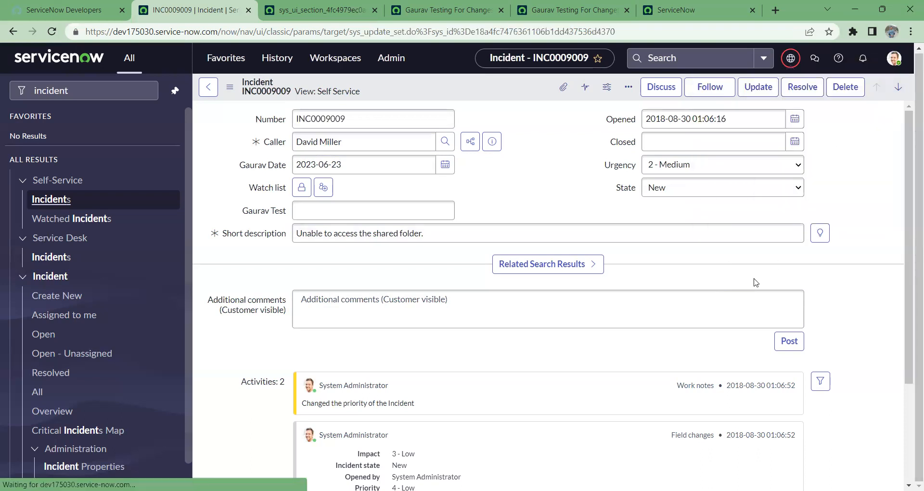
Step: Check the update set's customer updates, set its State to Complete and save the record
{"action": "scroll", "coordinate": [521, 216], "scroll_direction": "down", "scroll_amount": 3}
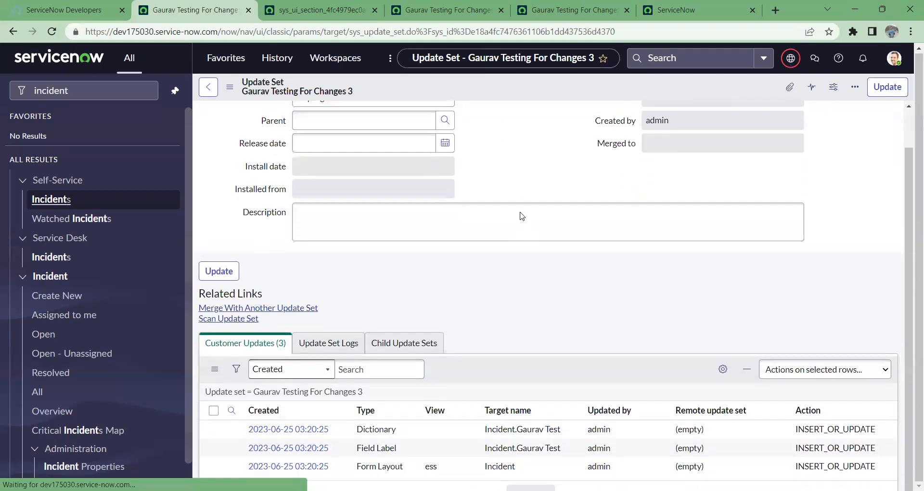
{"action": "scroll", "coordinate": [521, 216], "scroll_direction": "down", "scroll_amount": 1}
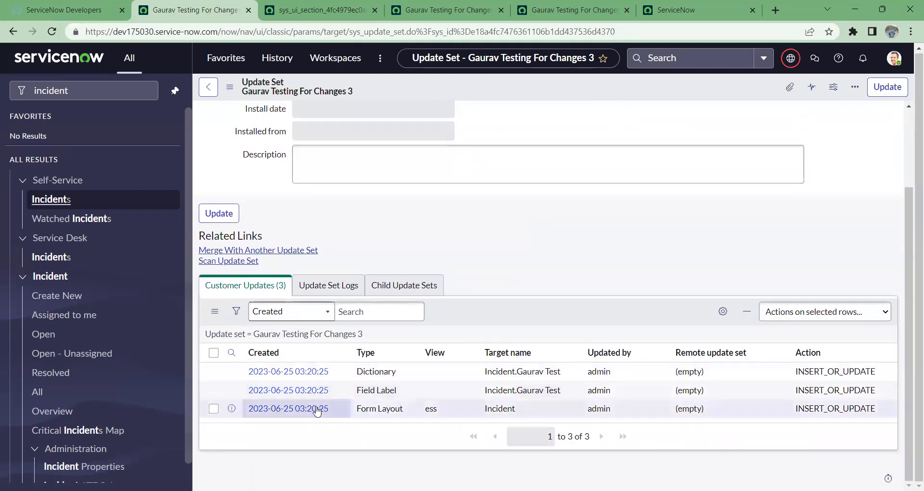
{"action": "scroll", "coordinate": [409, 353], "scroll_direction": "up", "scroll_amount": 2}
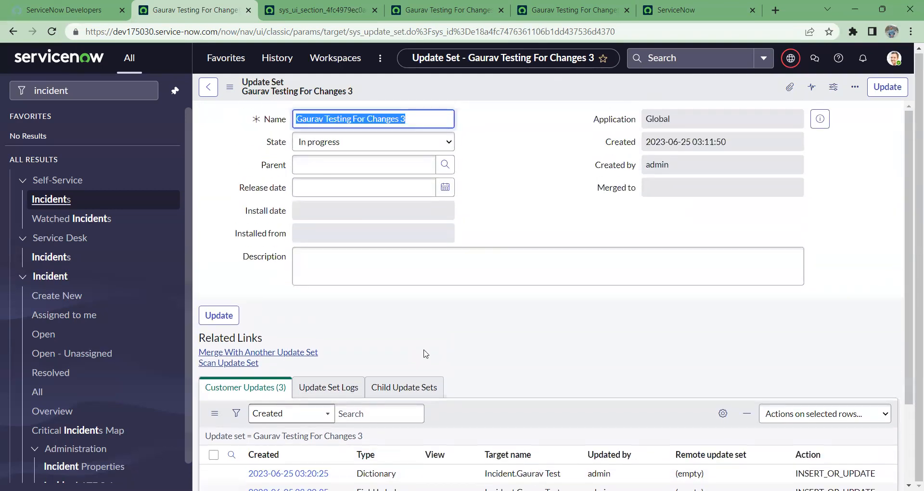
{"action": "scroll", "coordinate": [427, 351], "scroll_direction": "down", "scroll_amount": 2}
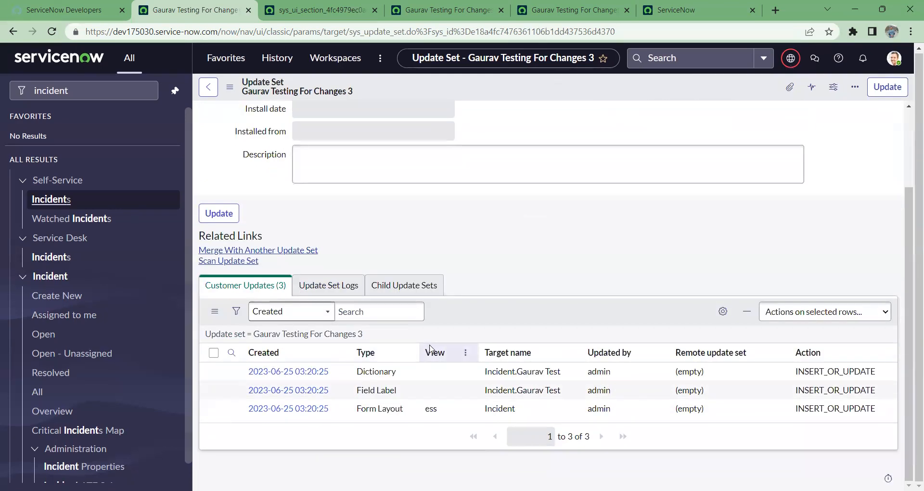
{"action": "scroll", "coordinate": [433, 337], "scroll_direction": "up", "scroll_amount": 2}
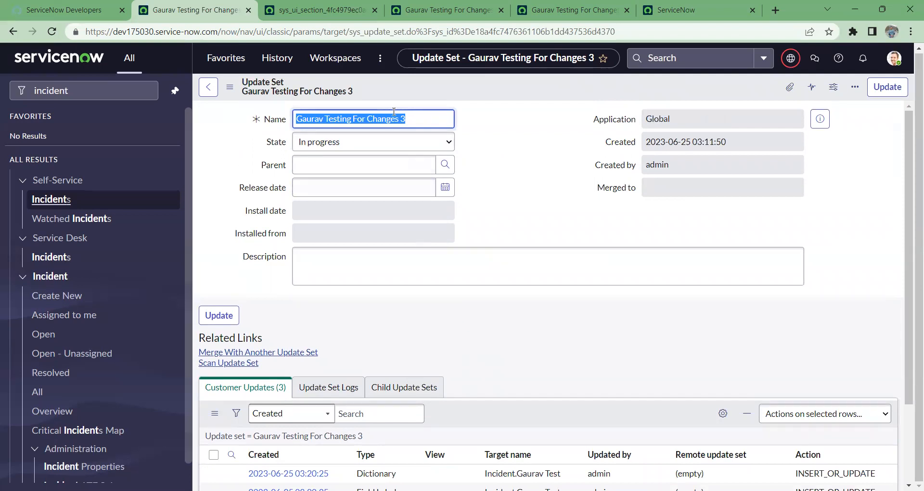
{"action": "left_click", "coordinate": [394, 147]}
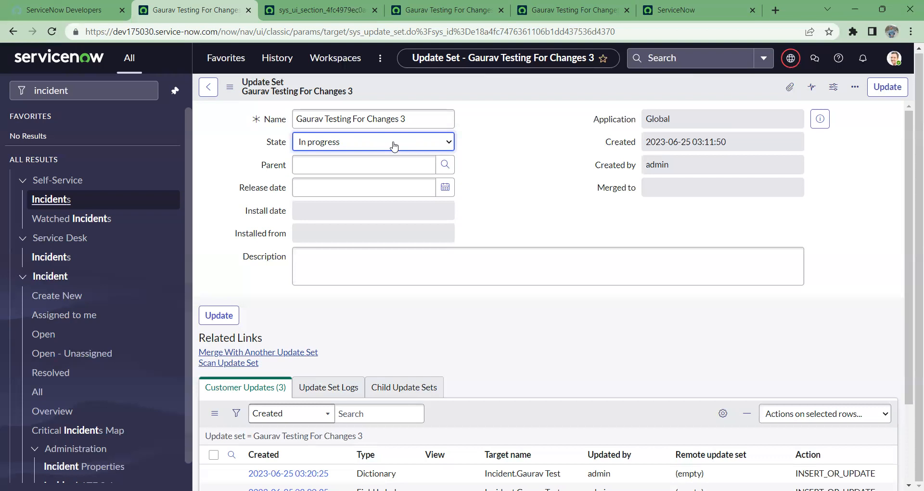
{"action": "scroll", "coordinate": [480, 251], "scroll_direction": "down", "scroll_amount": 2}
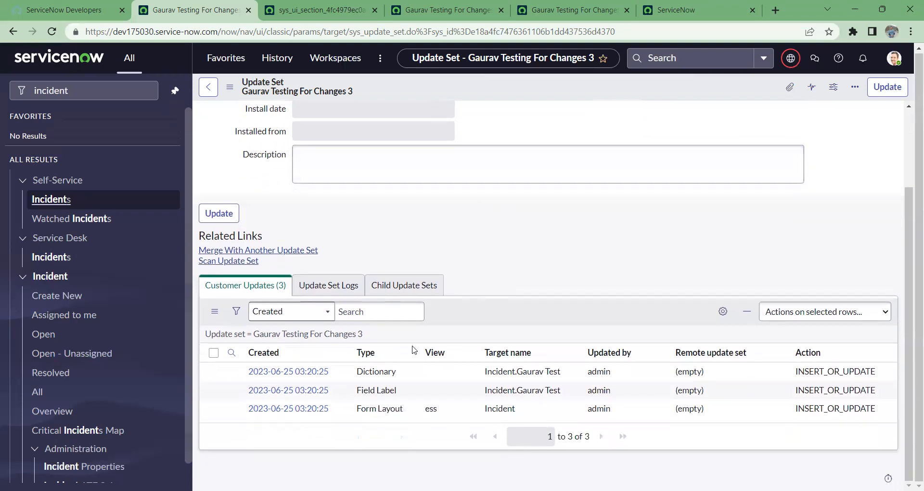
{"action": "scroll", "coordinate": [616, 193], "scroll_direction": "up", "scroll_amount": 2}
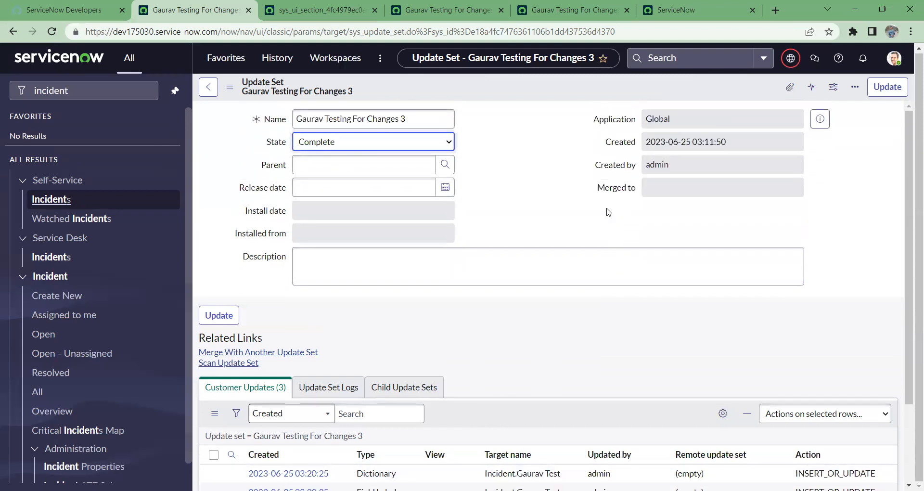
{"action": "right_click", "coordinate": [736, 86]}
{"action": "left_click", "coordinate": [758, 92]}
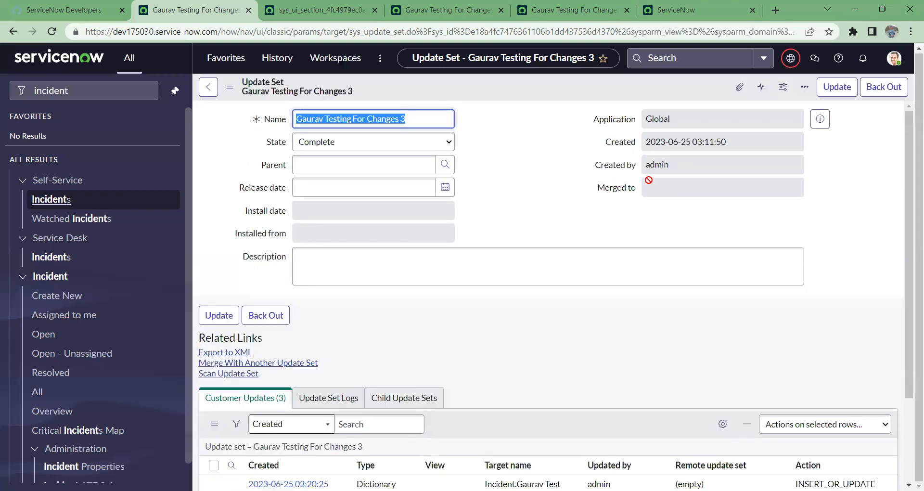
Step: Recheck the completed update set's customer updates and export the update set to XML
{"action": "scroll", "coordinate": [569, 192], "scroll_direction": "down", "scroll_amount": 3}
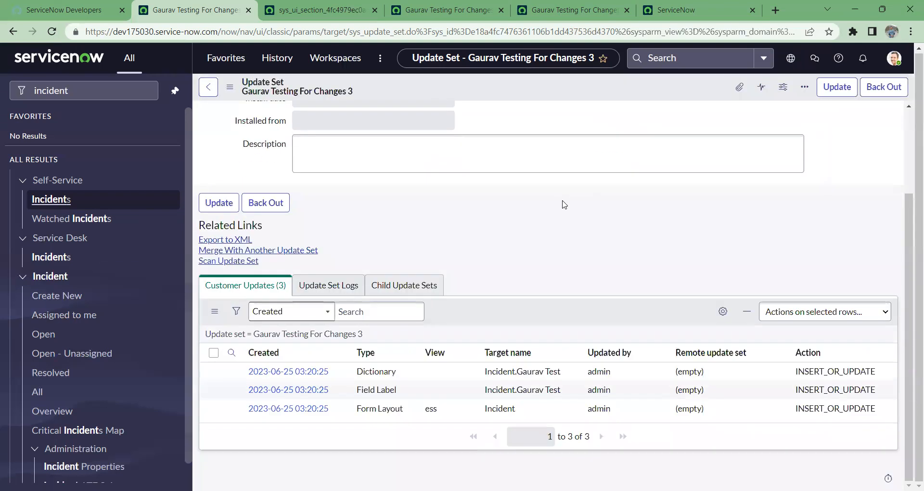
{"action": "scroll", "coordinate": [564, 201], "scroll_direction": "up", "scroll_amount": 3}
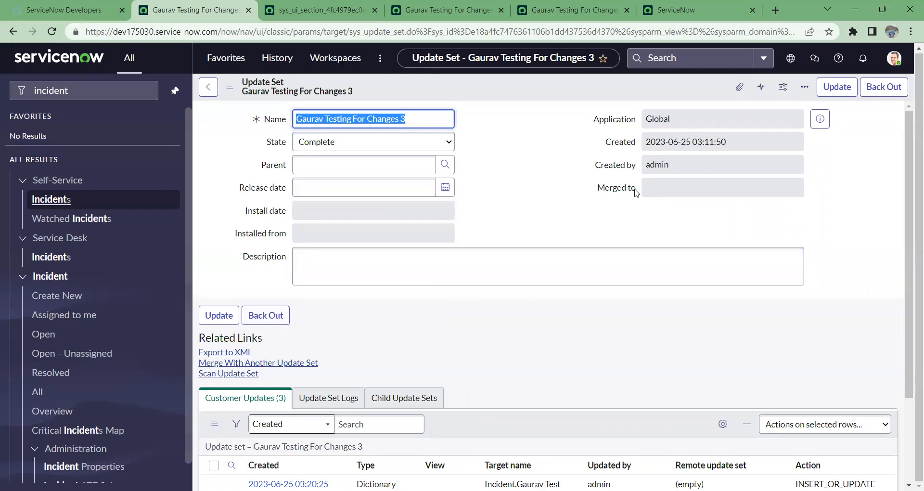
{"action": "scroll", "coordinate": [611, 221], "scroll_direction": "down", "scroll_amount": 2}
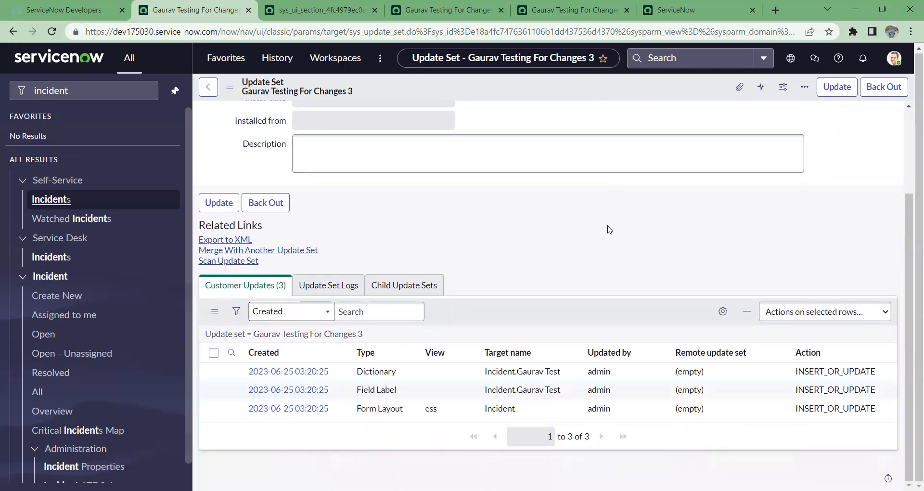
{"action": "scroll", "coordinate": [608, 225], "scroll_direction": "up", "scroll_amount": 1}
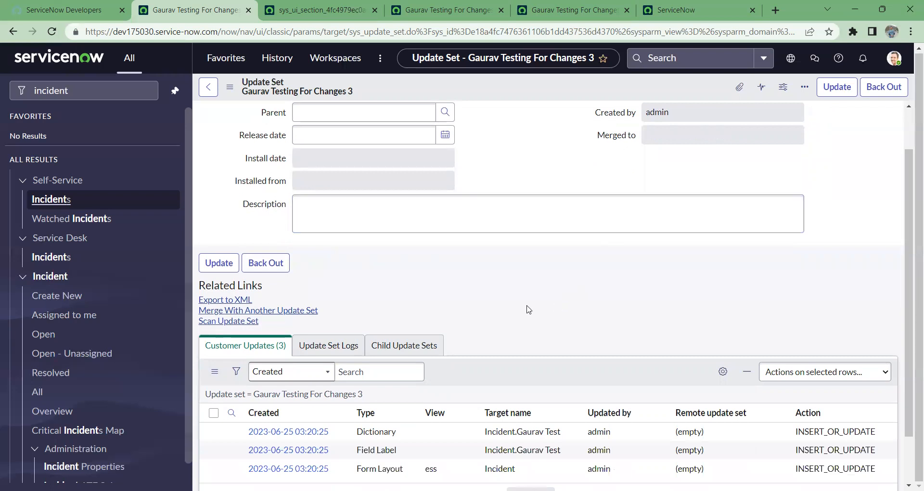
{"action": "scroll", "coordinate": [528, 309], "scroll_direction": "up", "scroll_amount": 1}
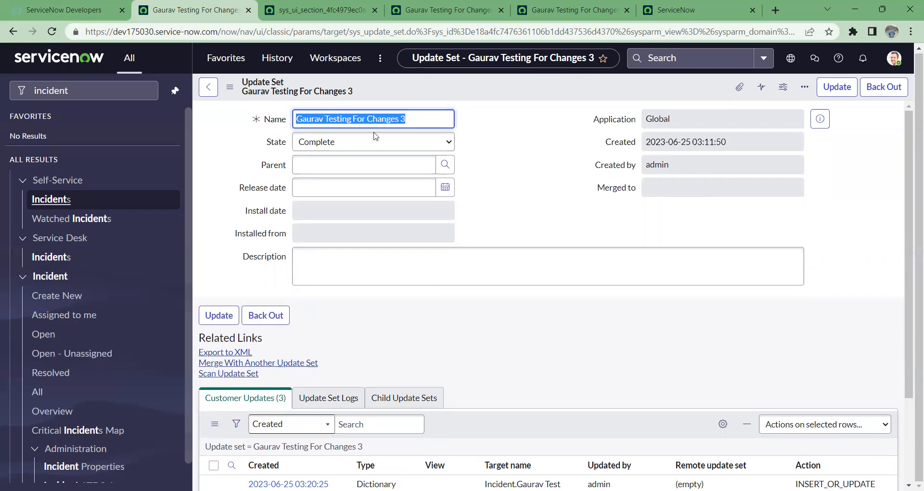
{"action": "left_click", "coordinate": [235, 357]}
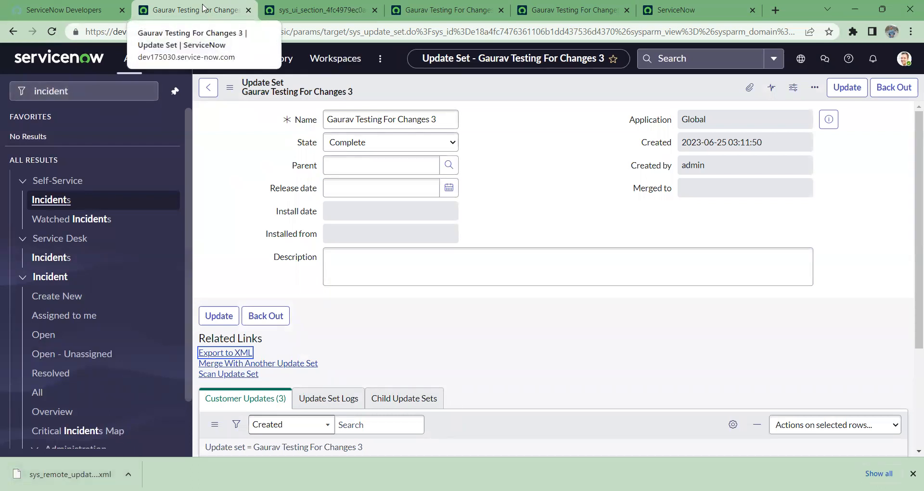
{"action": "left_click", "coordinate": [682, 5]}
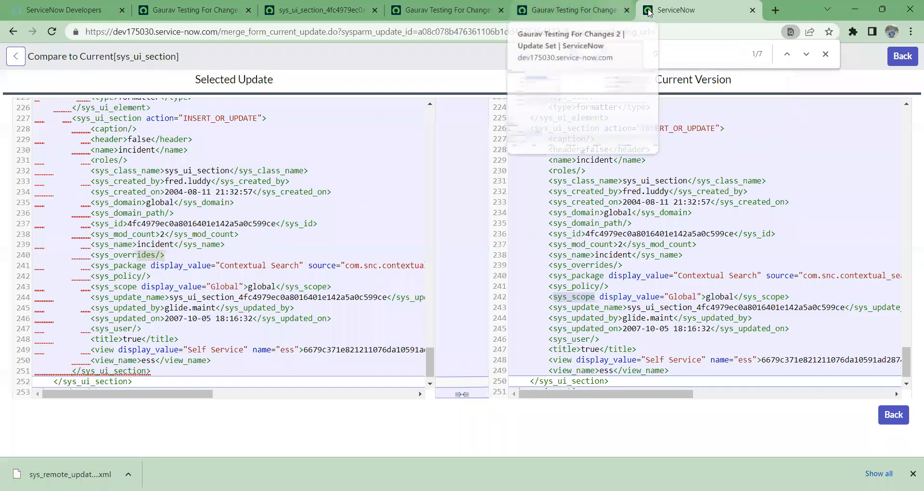
{"action": "left_click", "coordinate": [777, 9]}
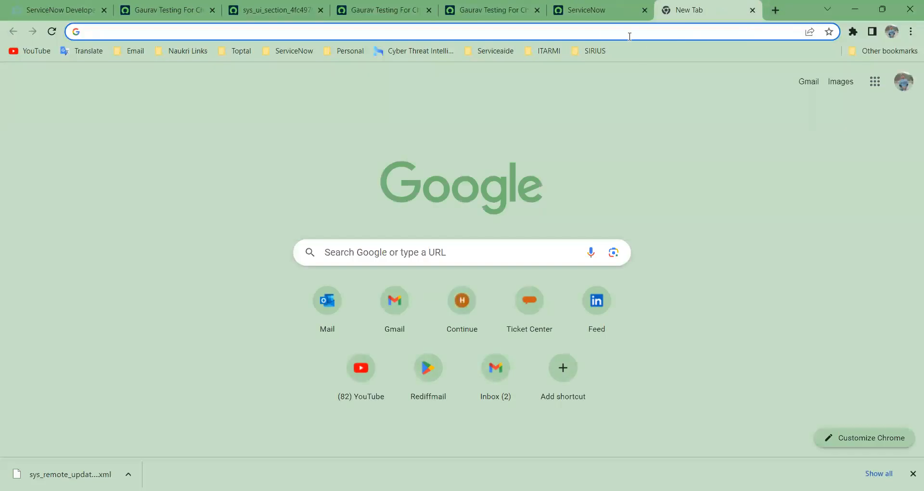
{"action": "left_click", "coordinate": [176, 11]}
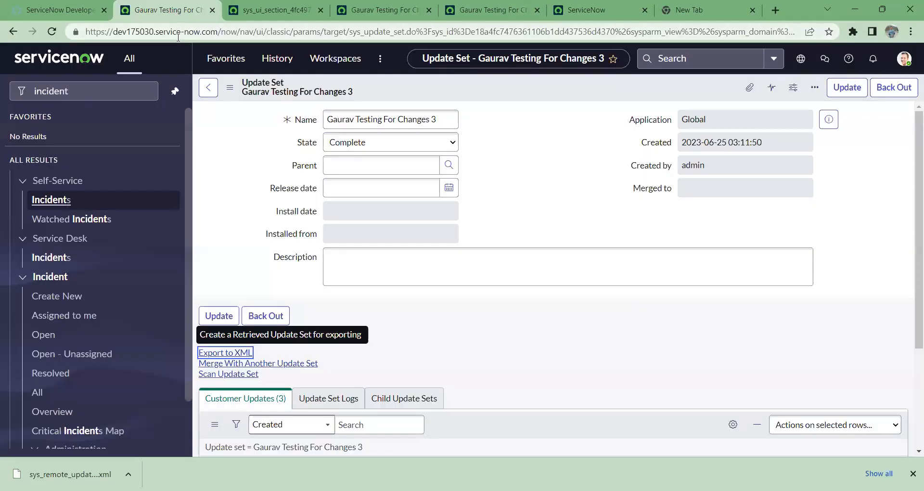
Step: Filter the application navigator for "retrie" to find the Retrieved Update Sets module
{"action": "left_click", "coordinate": [137, 92]}
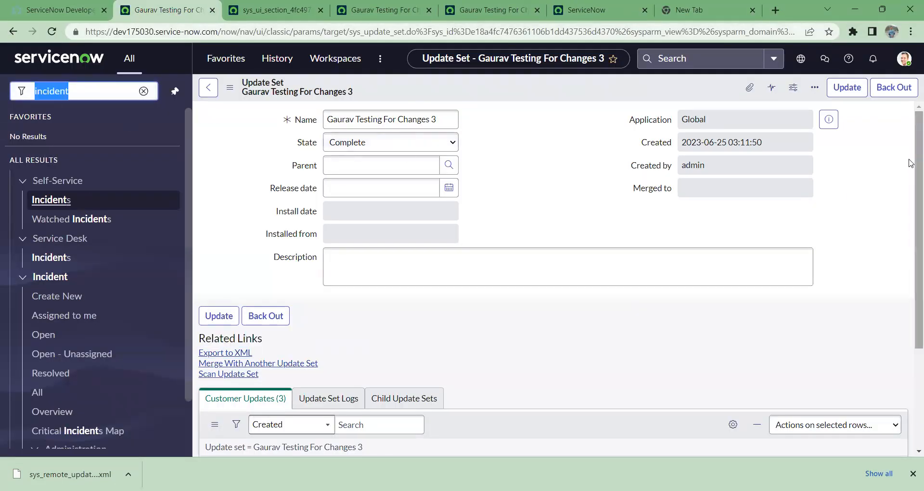
{"action": "key", "text": "BackSpace"}
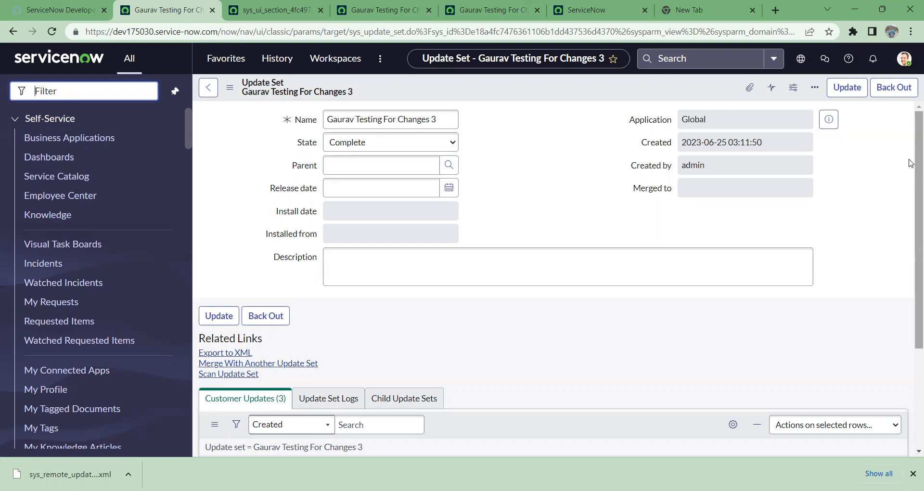
{"action": "type", "text": "retrie"}
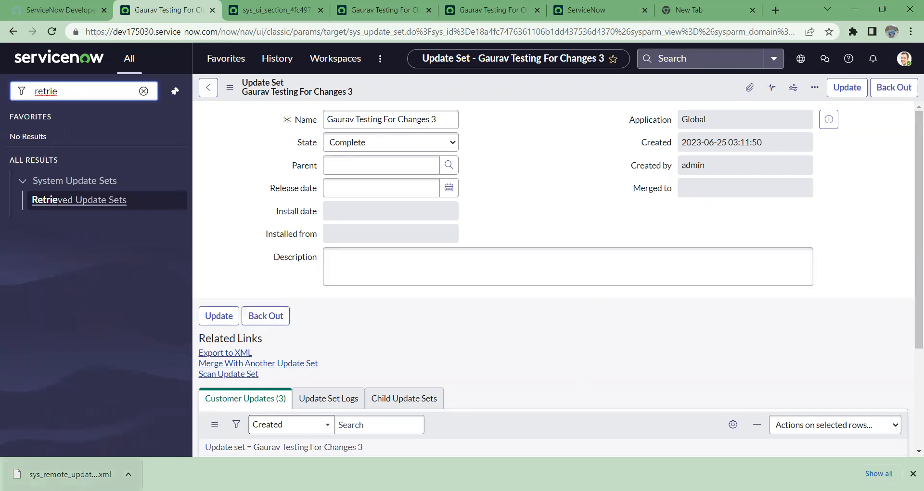
Step: Replace "dev" with "qa" in the update set page's instance address without loading it
{"action": "left_click_drag", "start_coordinate": [126, 36], "coordinate": [113, 35]}
{"action": "type", "text": "qa"}
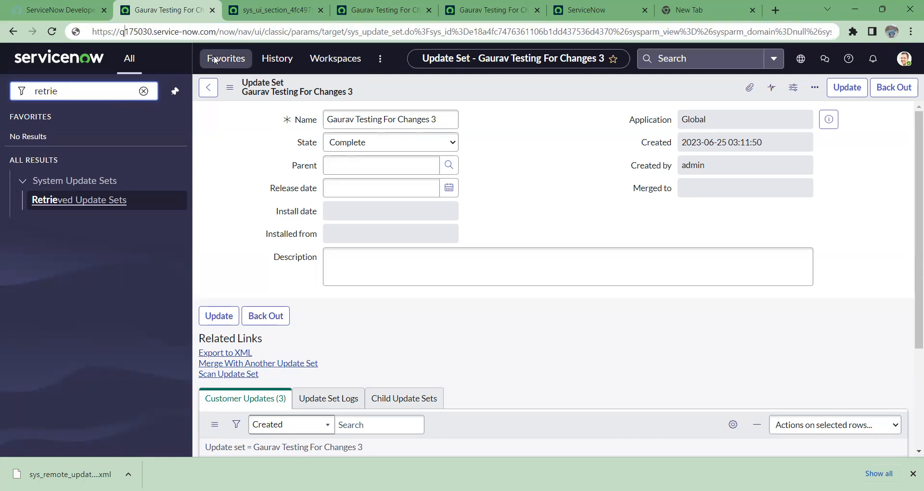
{"action": "left_click", "coordinate": [214, 232]}
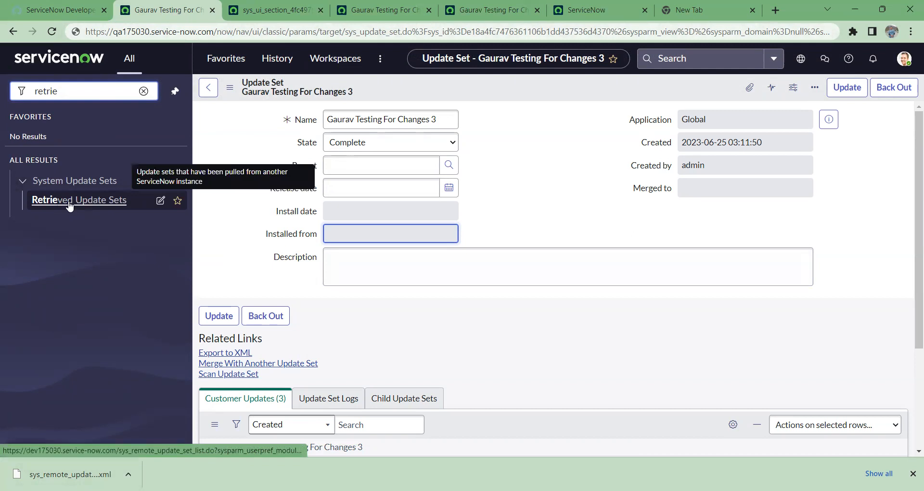
Step: Open the Retrieved Update Sets list in a separate browser tab and switch to it
{"action": "left_click", "coordinate": [53, 205]}
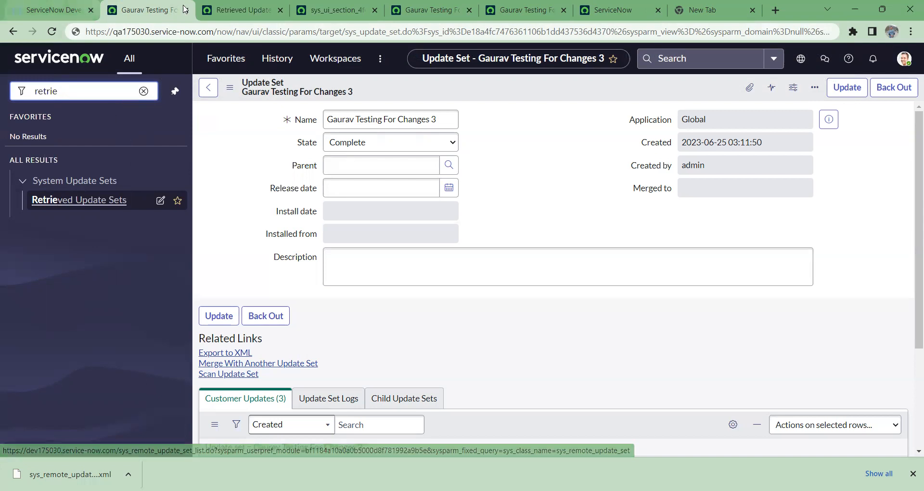
{"action": "left_click", "coordinate": [236, 10]}
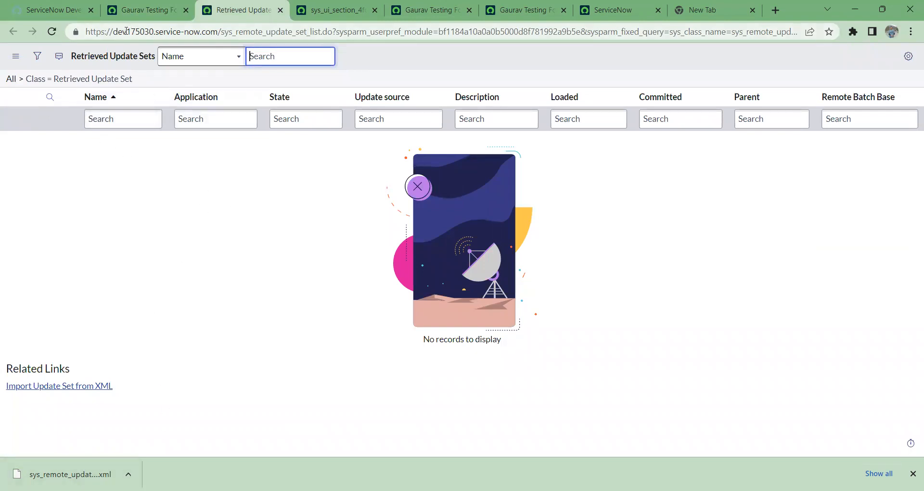
Step: Change the instance prefix in the Retrieved Update Sets address to "qav"
{"action": "left_click_drag", "start_coordinate": [125, 30], "coordinate": [115, 31]}
{"action": "type", "text": "qa"}
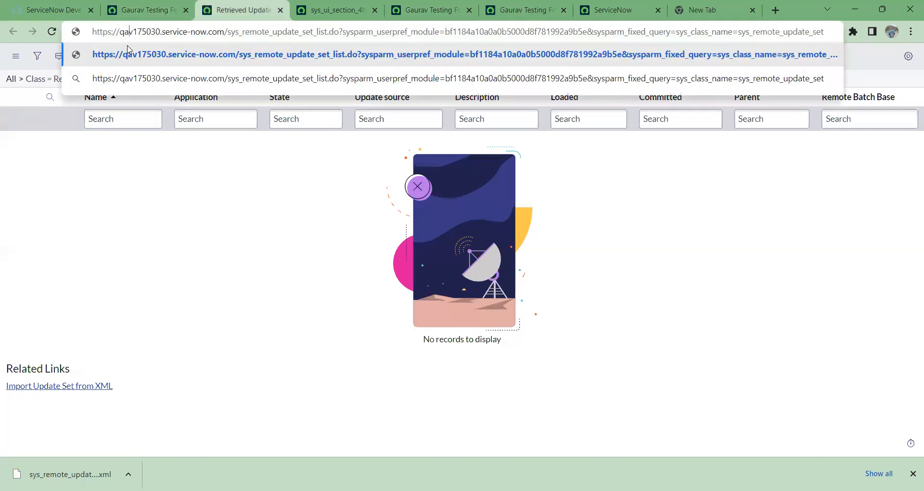
{"action": "key", "text": "Return"}
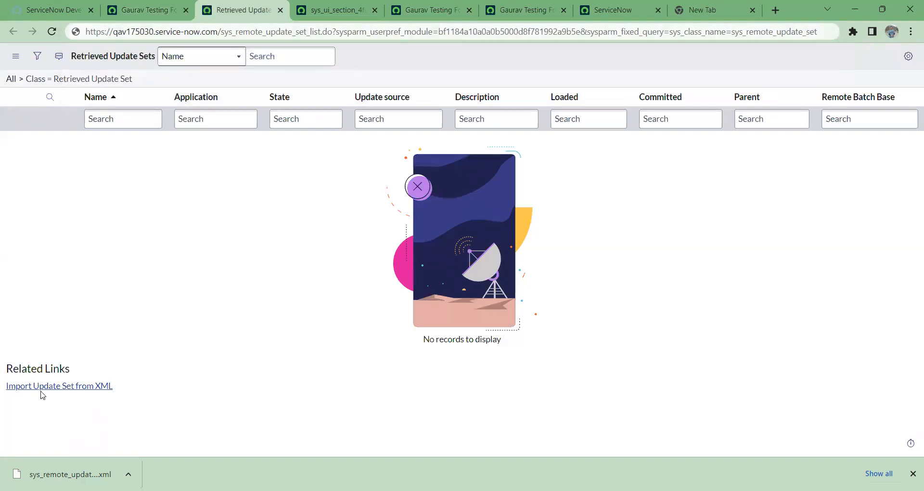
Step: View the XML import page for retrieved update sets, and return to the completed update set's record
{"action": "left_click", "coordinate": [74, 390]}
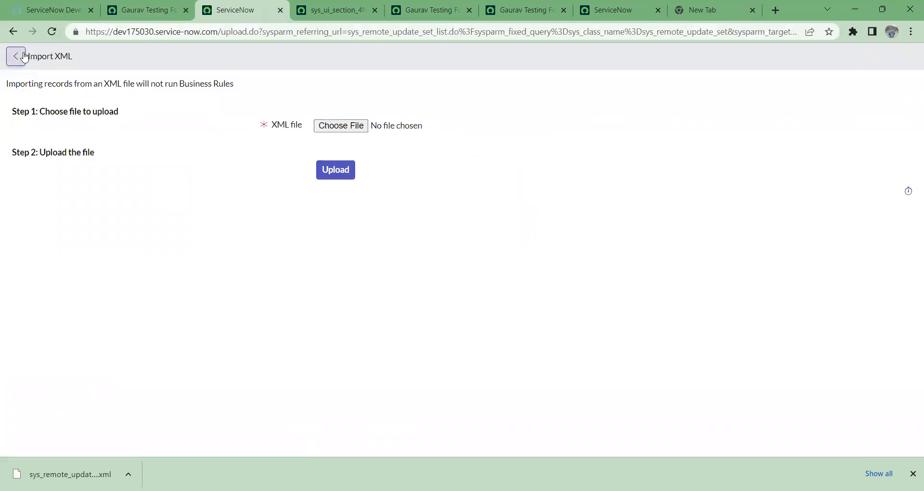
{"action": "left_click", "coordinate": [10, 32]}
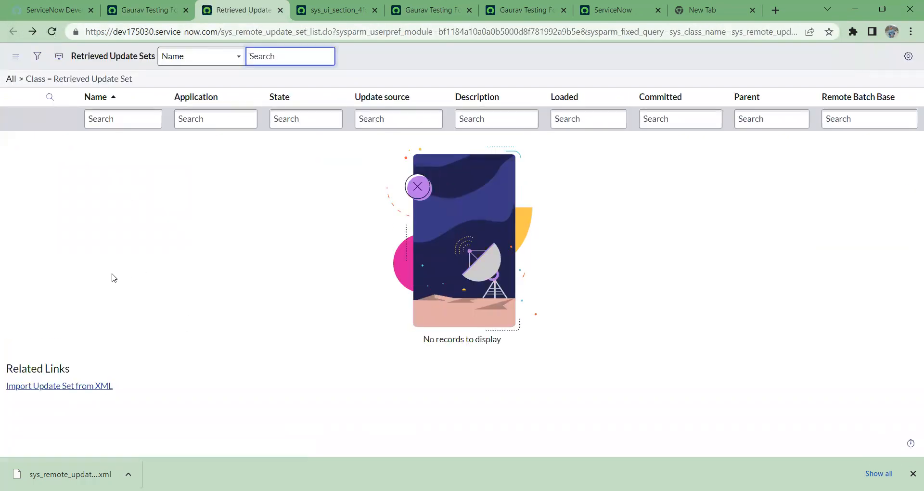
{"action": "left_click", "coordinate": [128, 10]}
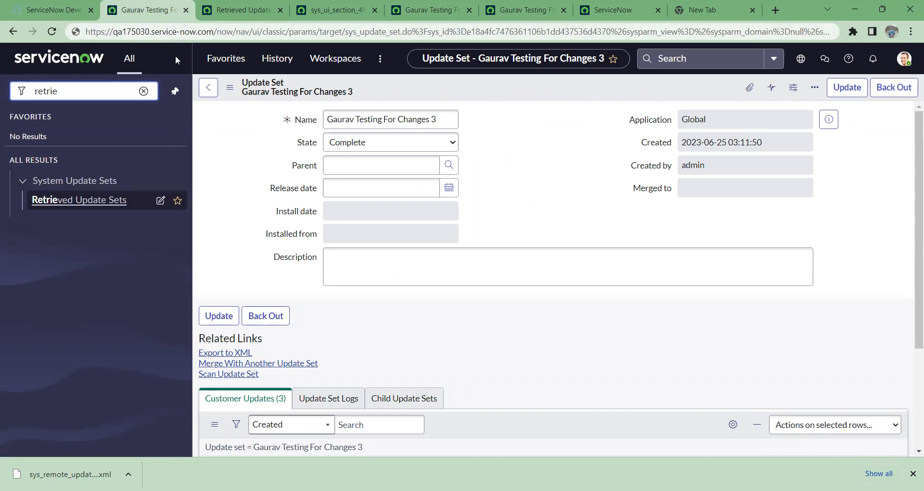
Step: Import the downloaded sys_remote_update_set XML file into the Retrieved Update Sets list
{"action": "left_click", "coordinate": [236, 10]}
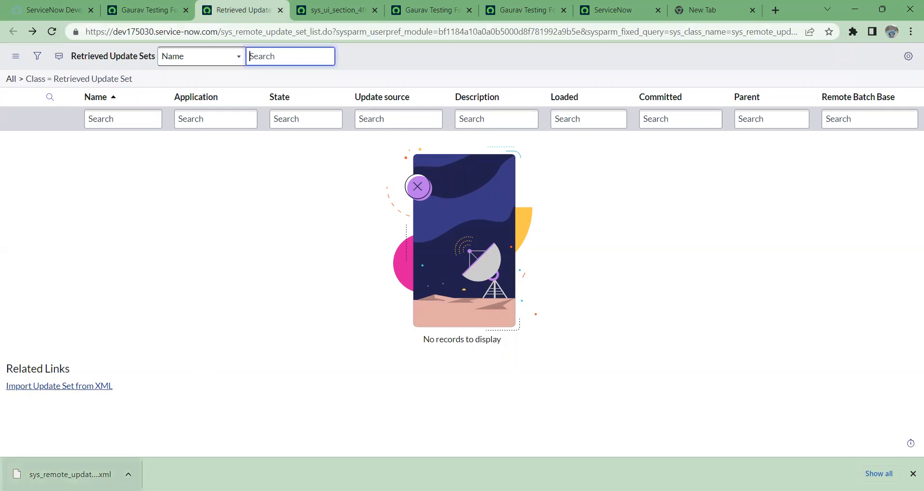
{"action": "left_click", "coordinate": [34, 390]}
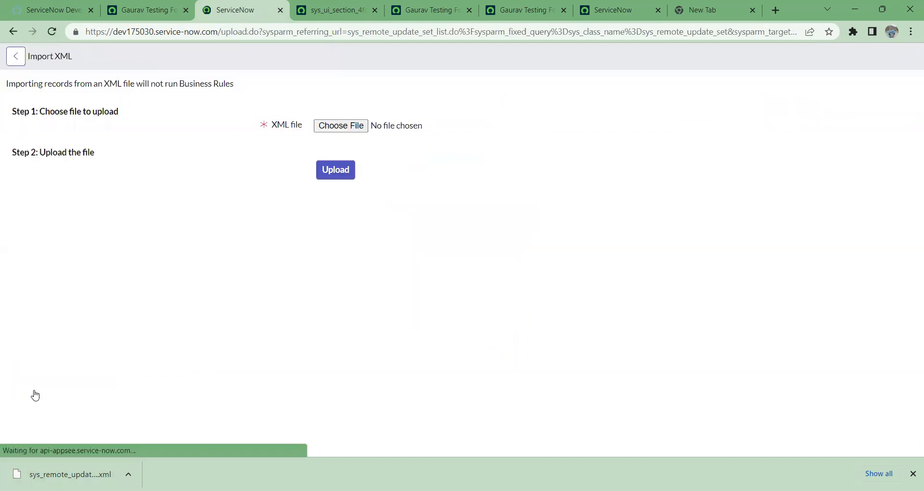
{"action": "left_click", "coordinate": [345, 128]}
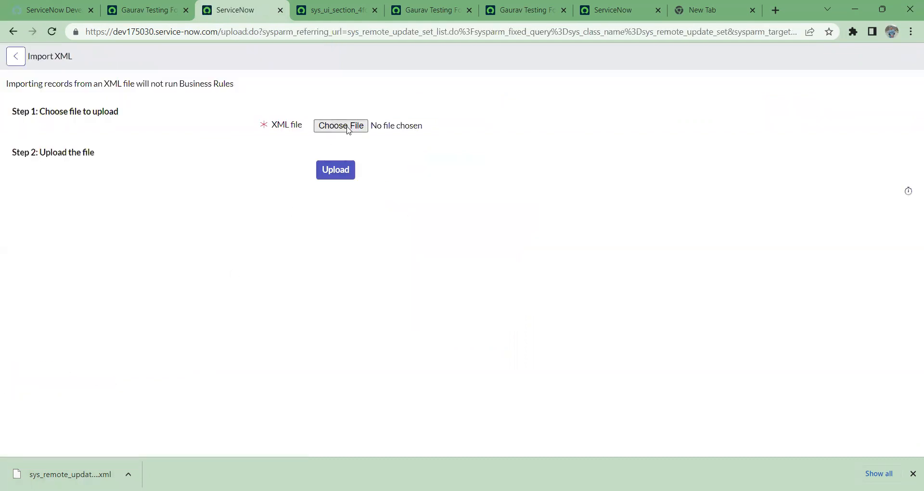
{"action": "left_click", "coordinate": [59, 112]}
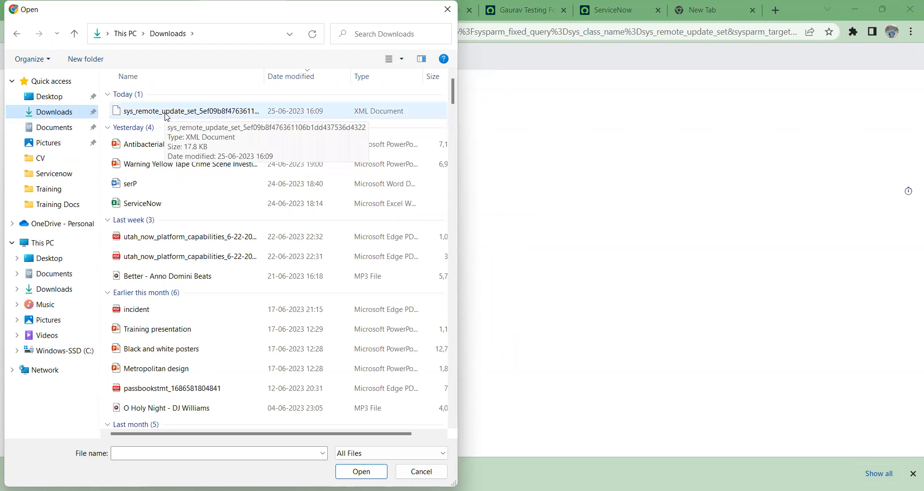
{"action": "left_click", "coordinate": [166, 115]}
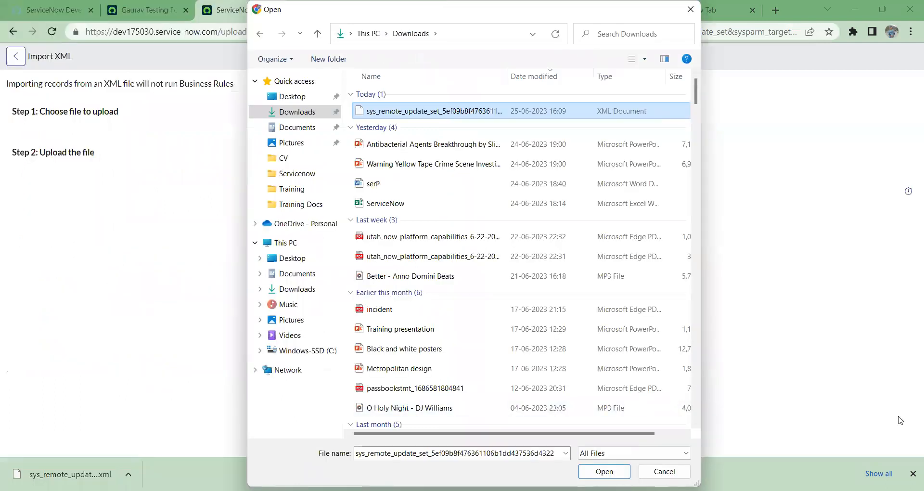
{"action": "left_click", "coordinate": [601, 472]}
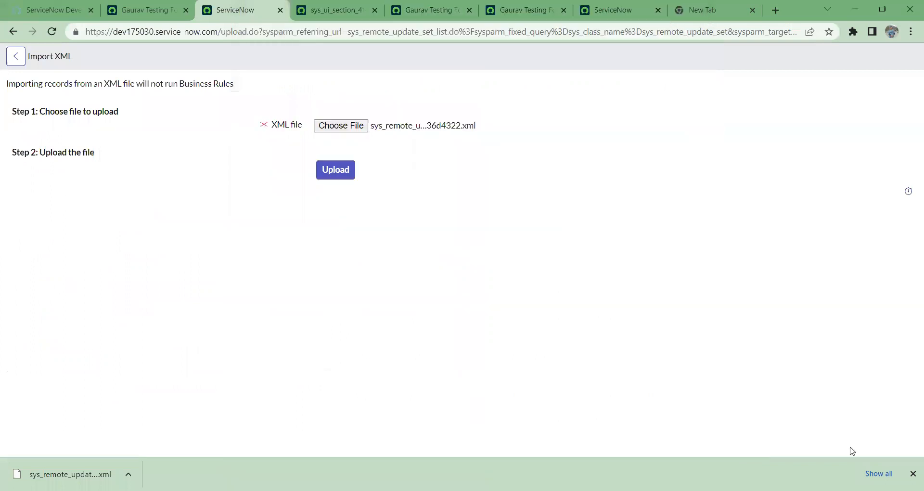
{"action": "left_click", "coordinate": [347, 178]}
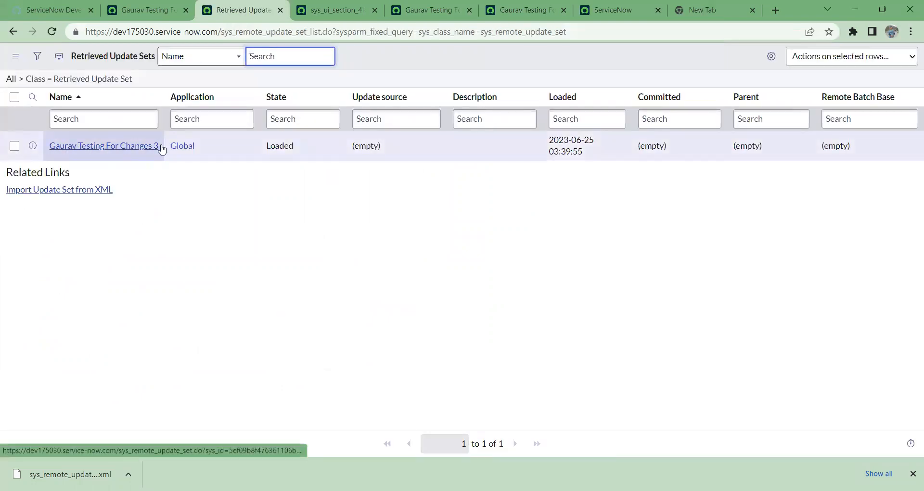
Step: Check the name and state of the imported update set in the Retrieved Update Sets list
{"action": "left_click", "coordinate": [271, 144]}
{"action": "left_click_drag", "start_coordinate": [271, 144], "coordinate": [302, 146]}
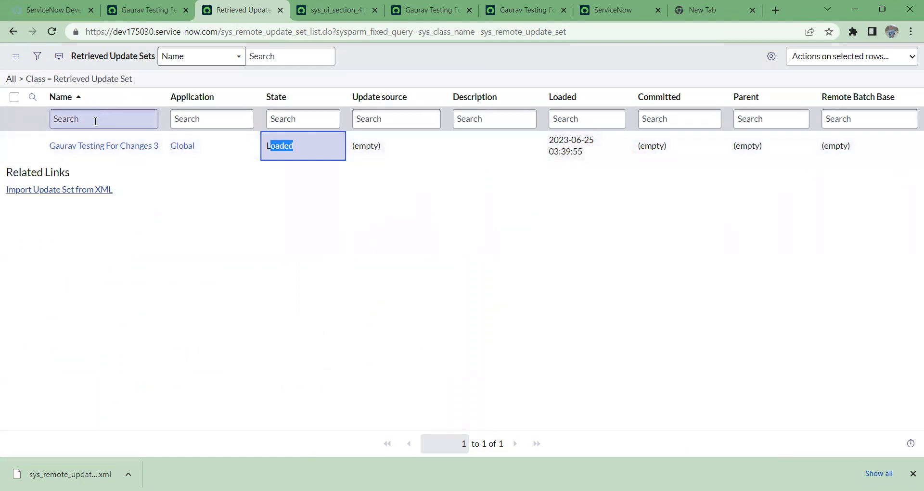
{"action": "left_click_drag", "start_coordinate": [48, 151], "coordinate": [162, 158]}
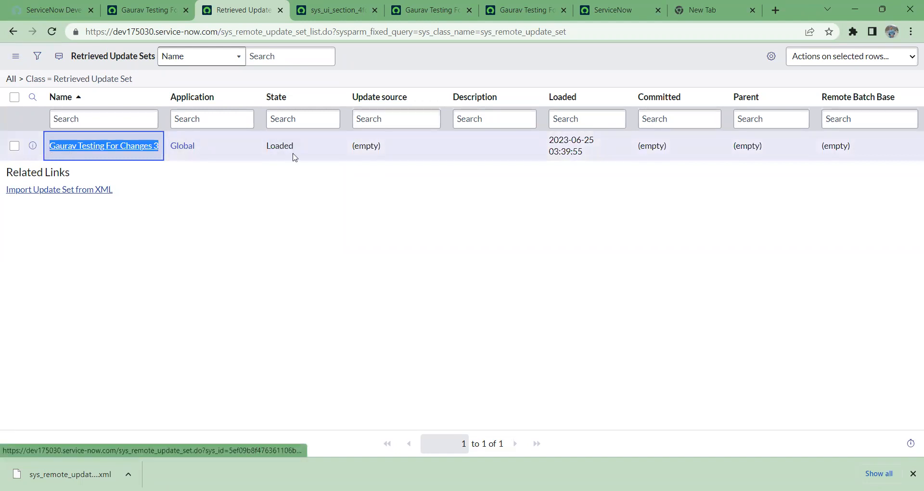
{"action": "left_click_drag", "start_coordinate": [271, 146], "coordinate": [356, 146]}
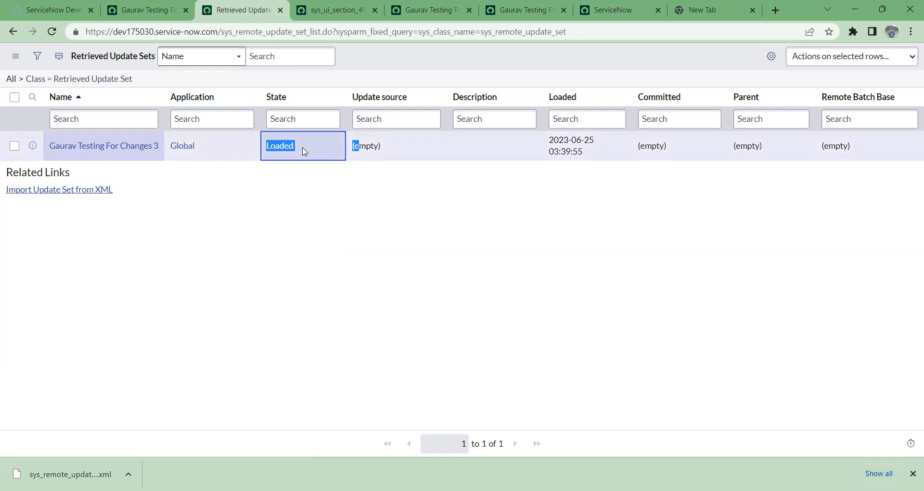
Step: Open the imported update set's record, run its preview, and dismiss the preview result
{"action": "left_click", "coordinate": [114, 146]}
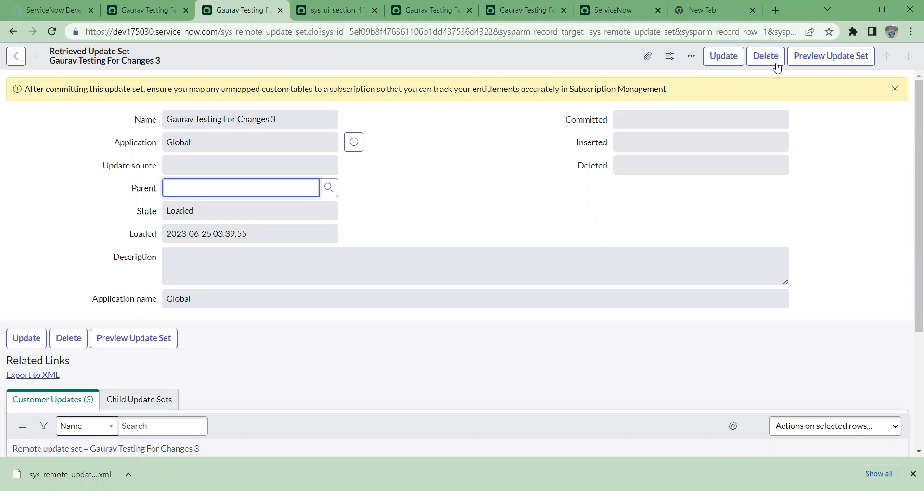
{"action": "left_click", "coordinate": [830, 57]}
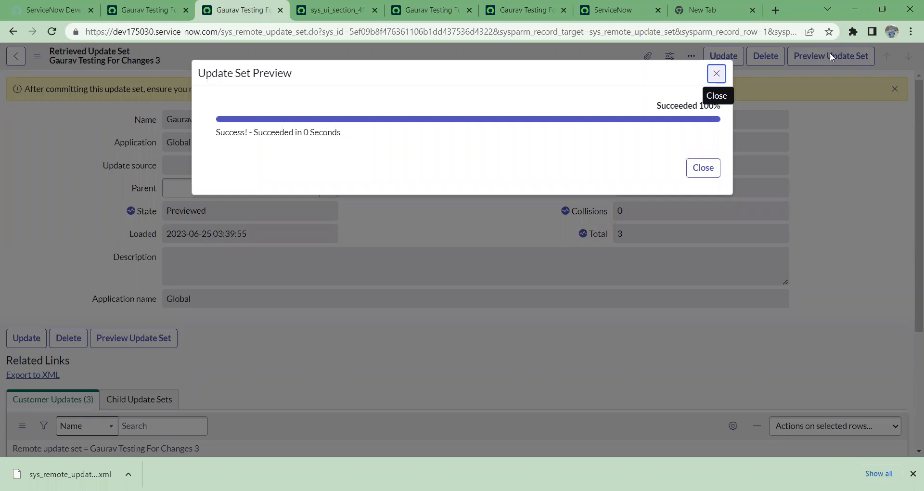
{"action": "left_click", "coordinate": [701, 175]}
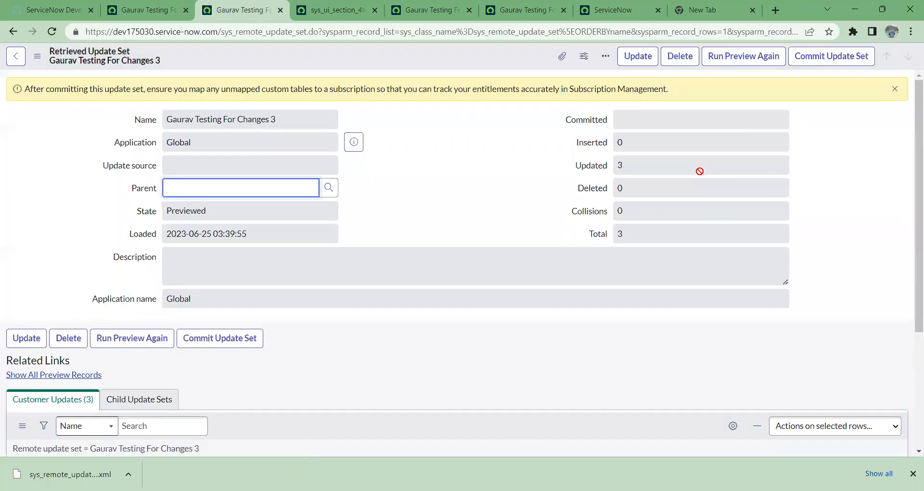
Step: Commit the previewed update set and dismiss the commit result
{"action": "left_click", "coordinate": [813, 58]}
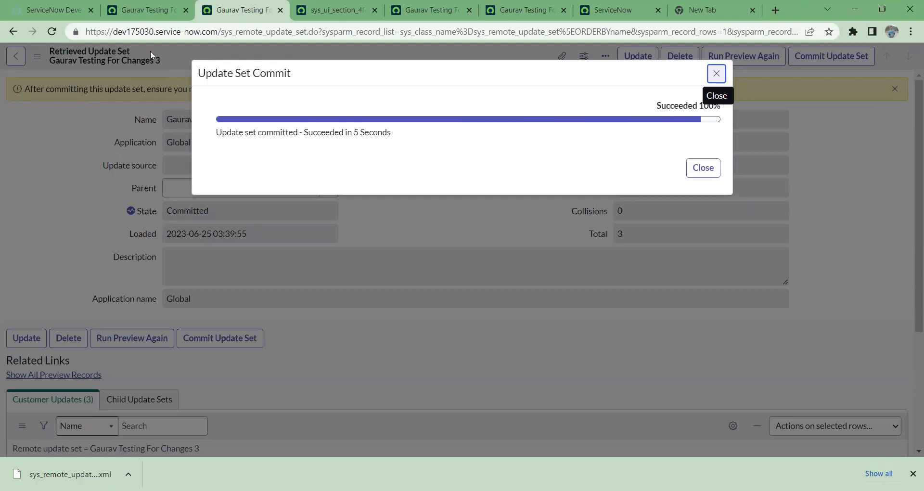
{"action": "left_click", "coordinate": [702, 173]}
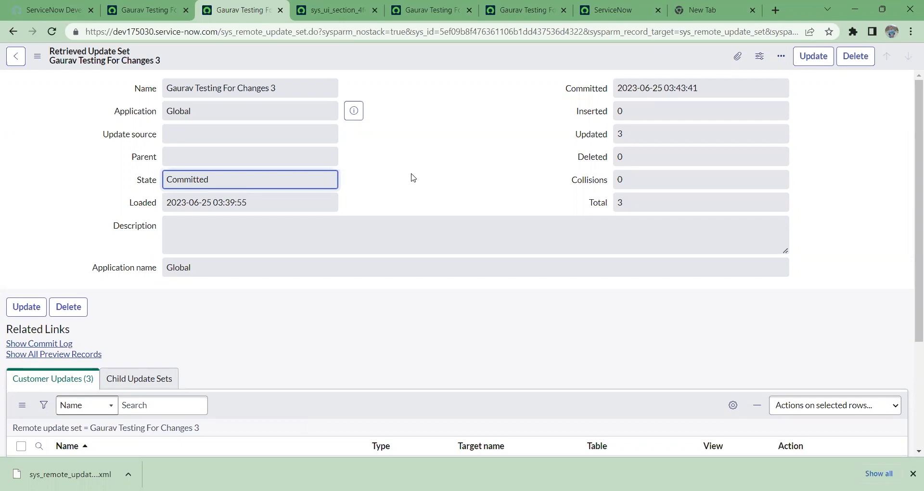
{"action": "left_click", "coordinate": [221, 384]}
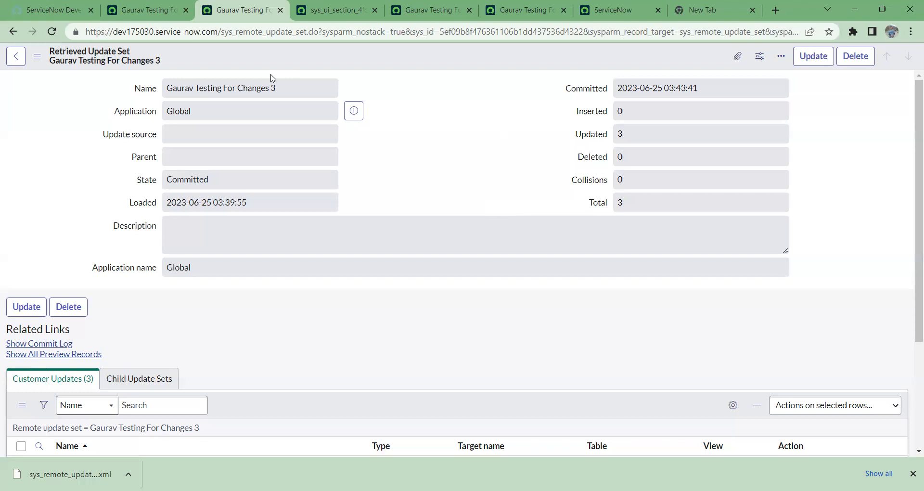
Step: Switch back to the original update set's record and review its details and customer updates
{"action": "left_click", "coordinate": [148, 9]}
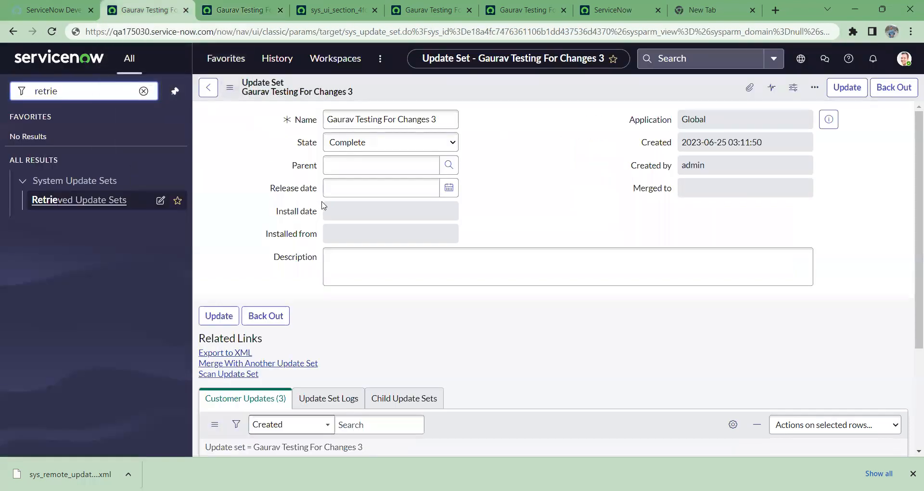
{"action": "scroll", "coordinate": [566, 156], "scroll_direction": "down", "scroll_amount": 1}
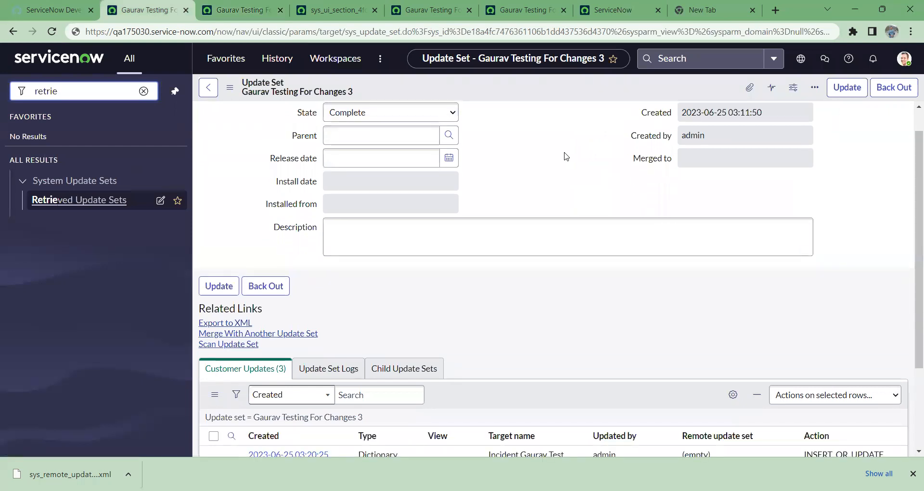
{"action": "scroll", "coordinate": [566, 156], "scroll_direction": "down", "scroll_amount": 1}
{"action": "scroll", "coordinate": [564, 155], "scroll_direction": "up", "scroll_amount": 2}
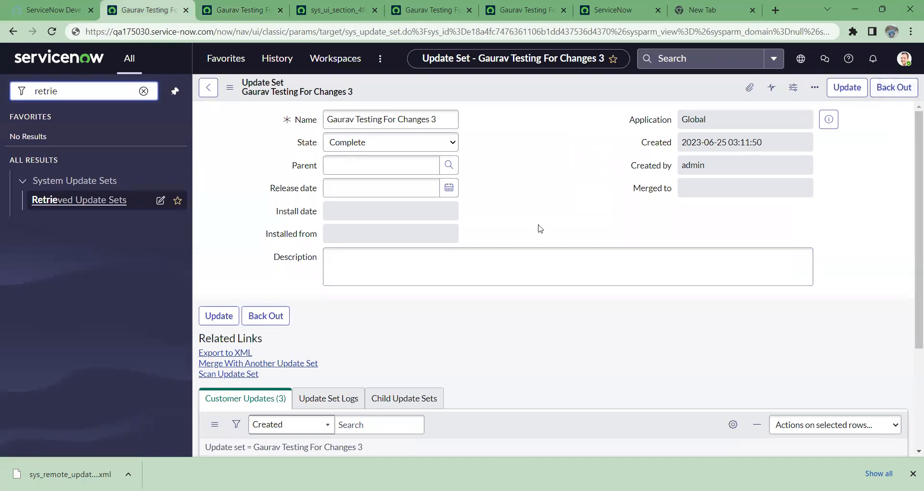
{"action": "scroll", "coordinate": [563, 335], "scroll_direction": "down", "scroll_amount": 3}
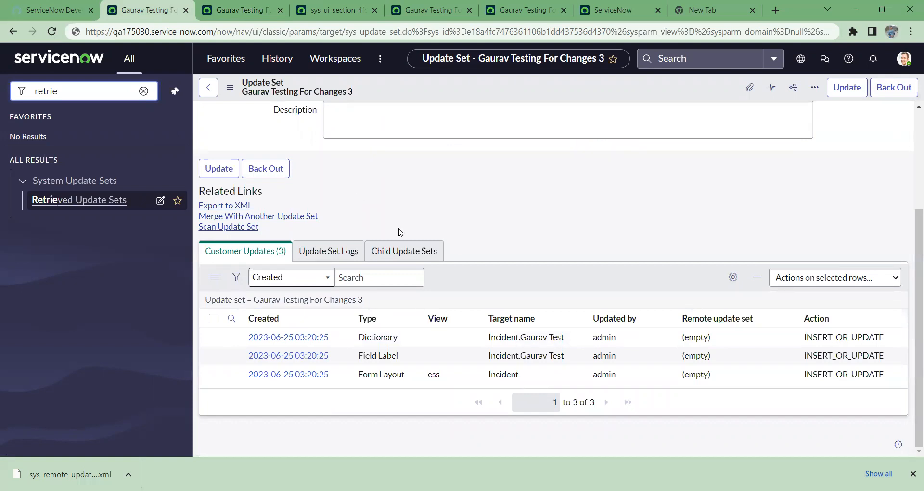
{"action": "scroll", "coordinate": [474, 191], "scroll_direction": "up", "scroll_amount": 2}
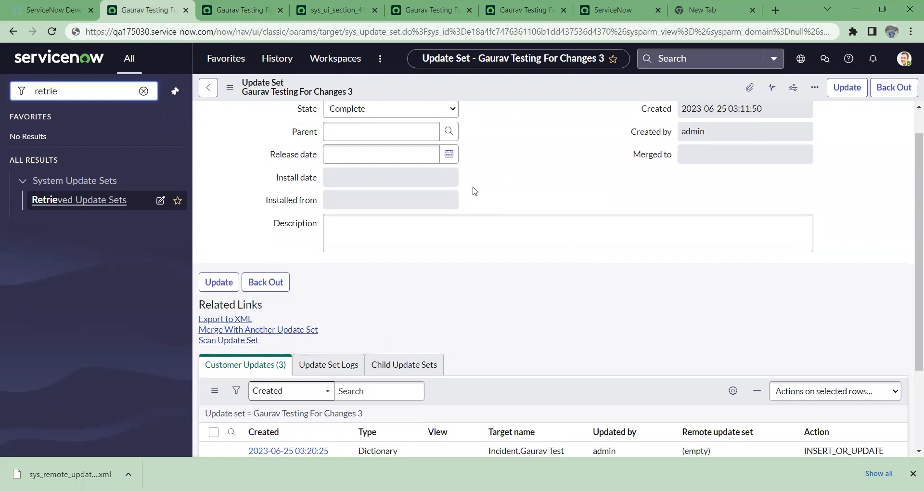
{"action": "scroll", "coordinate": [474, 191], "scroll_direction": "up", "scroll_amount": 1}
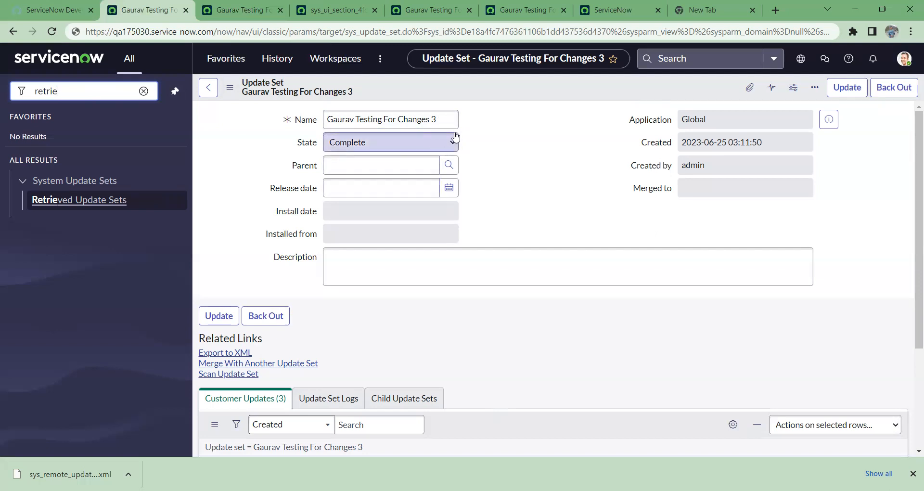
Step: Choose Ignore as the original update set's State without saving, and look over its customer updates
{"action": "left_click", "coordinate": [454, 140]}
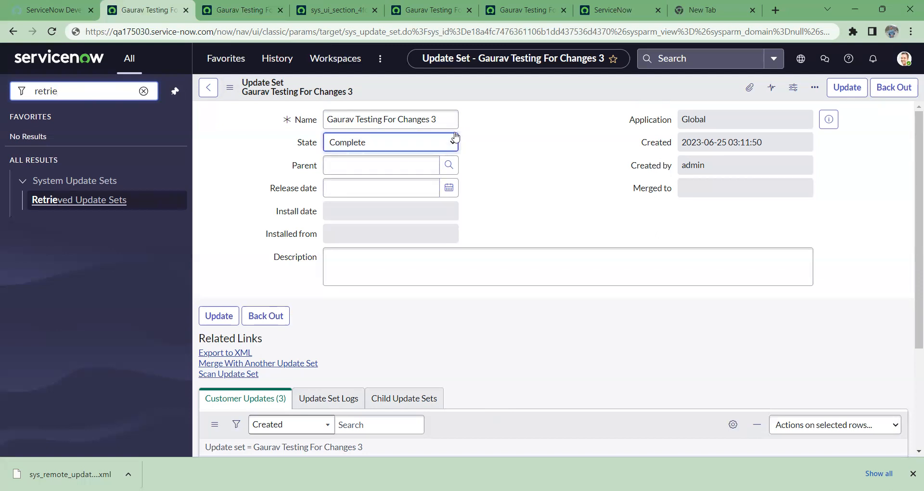
{"action": "left_click", "coordinate": [382, 180]}
{"action": "scroll", "coordinate": [572, 194], "scroll_direction": "down", "scroll_amount": 2}
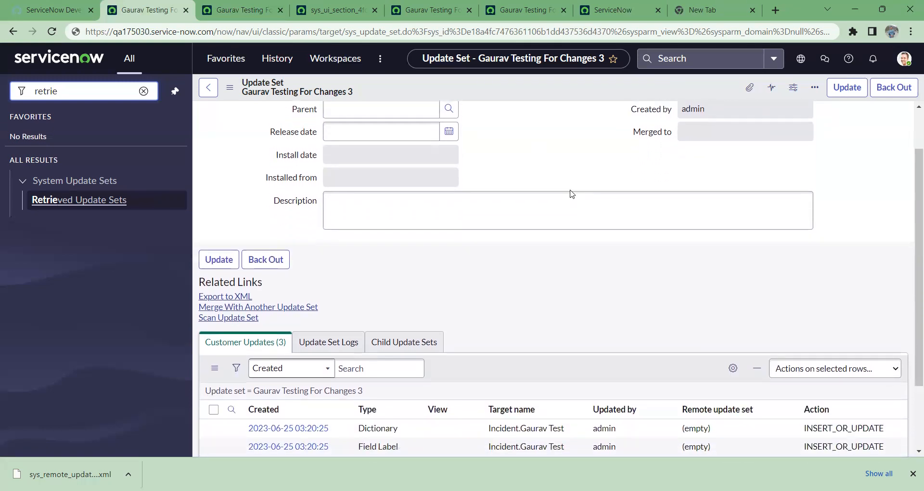
{"action": "scroll", "coordinate": [571, 193], "scroll_direction": "down", "scroll_amount": 1}
{"action": "scroll", "coordinate": [572, 193], "scroll_direction": "down", "scroll_amount": 1}
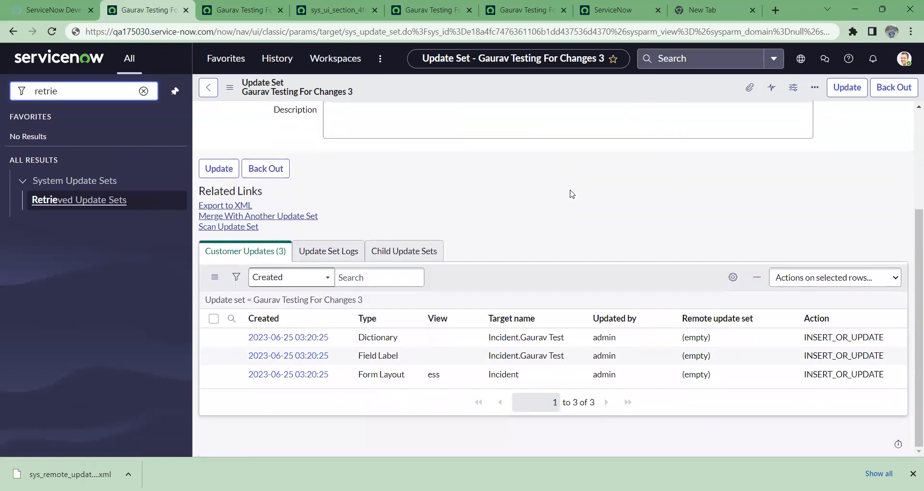
{"action": "scroll", "coordinate": [571, 193], "scroll_direction": "up", "scroll_amount": 3}
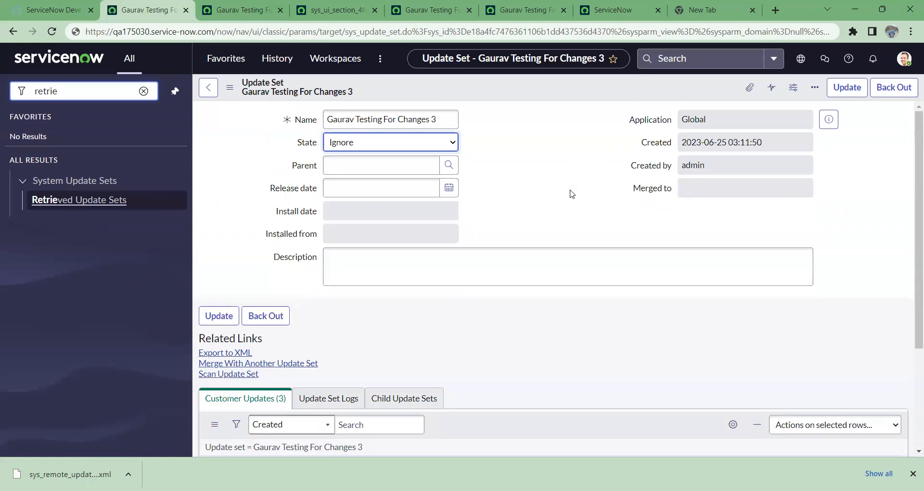
Step: Filter the navigator by "retr" and open Retrieved Update Sets, discarding the unsaved State change
{"action": "left_click", "coordinate": [144, 91]}
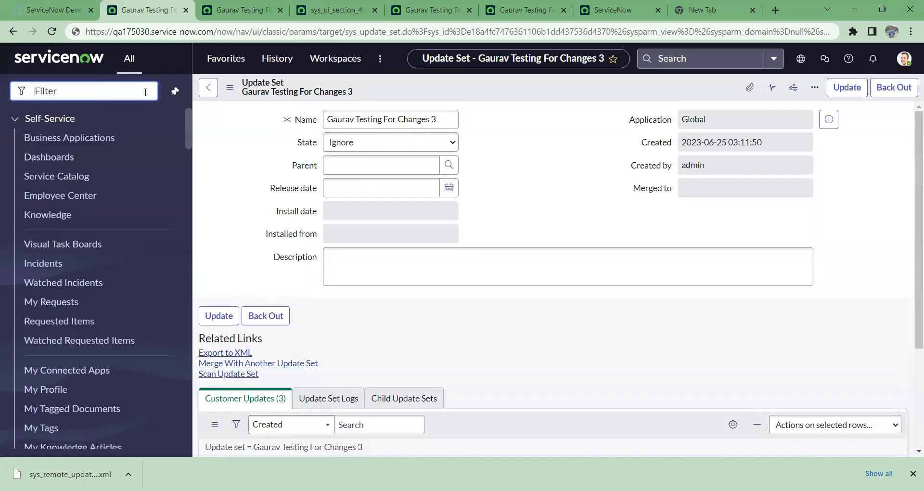
{"action": "type", "text": "re"}
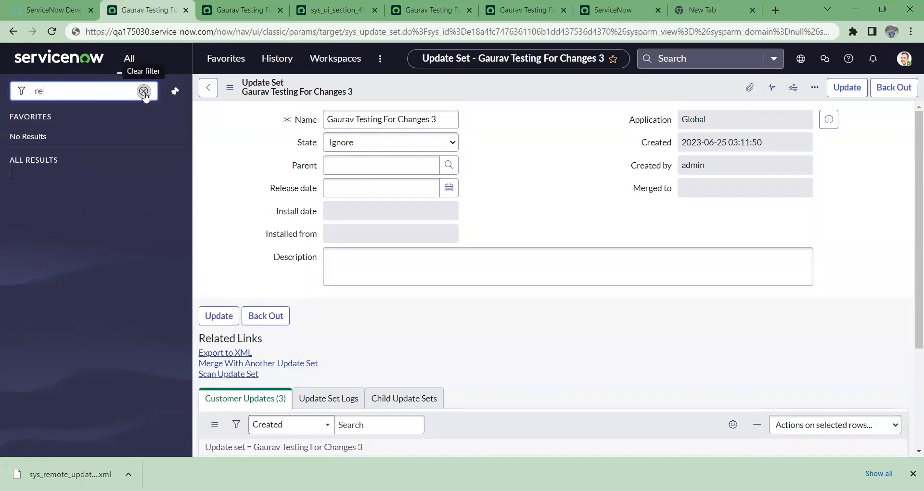
{"action": "left_click", "coordinate": [143, 92]}
{"action": "type", "text": "retrive"}
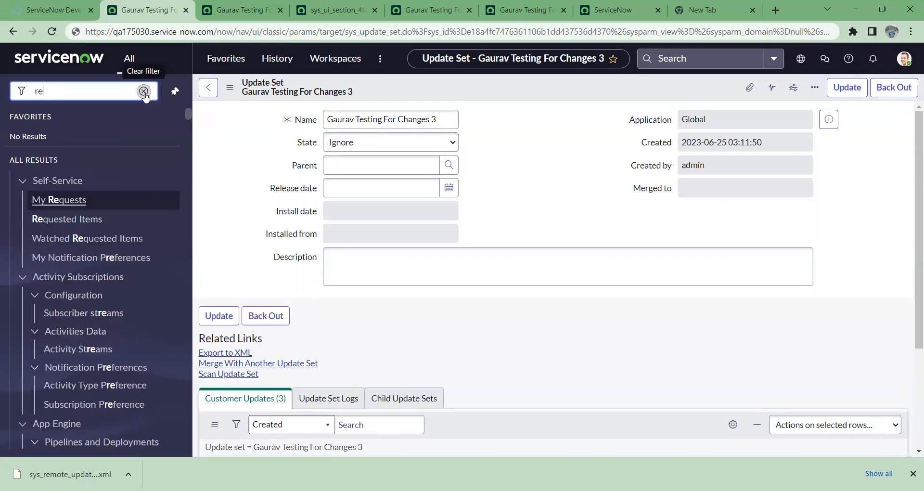
{"action": "key", "text": "BackSpace"}
{"action": "key", "text": "BackSpace"}
{"action": "key", "text": "BackSpace"}
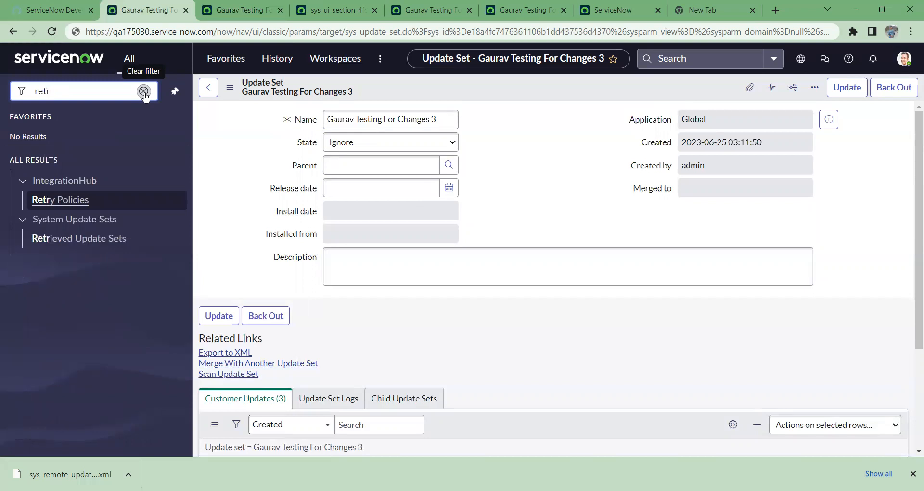
{"action": "left_click", "coordinate": [90, 241]}
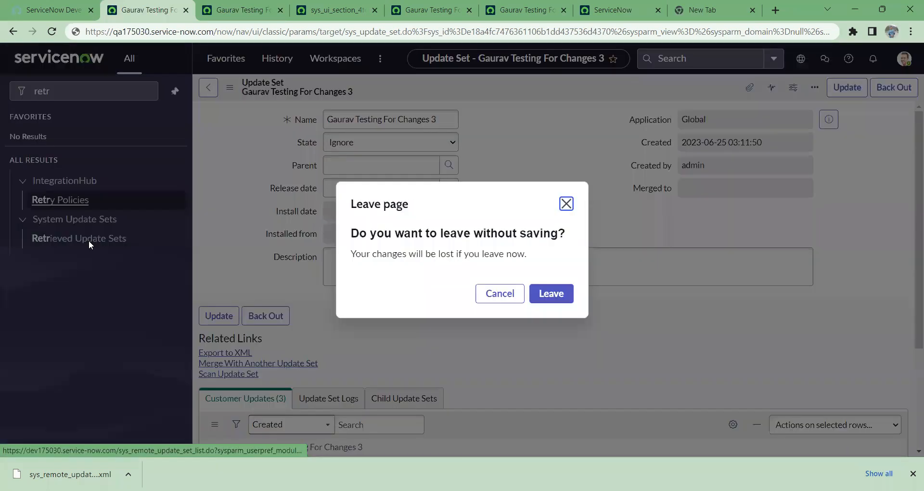
{"action": "left_click", "coordinate": [552, 294]}
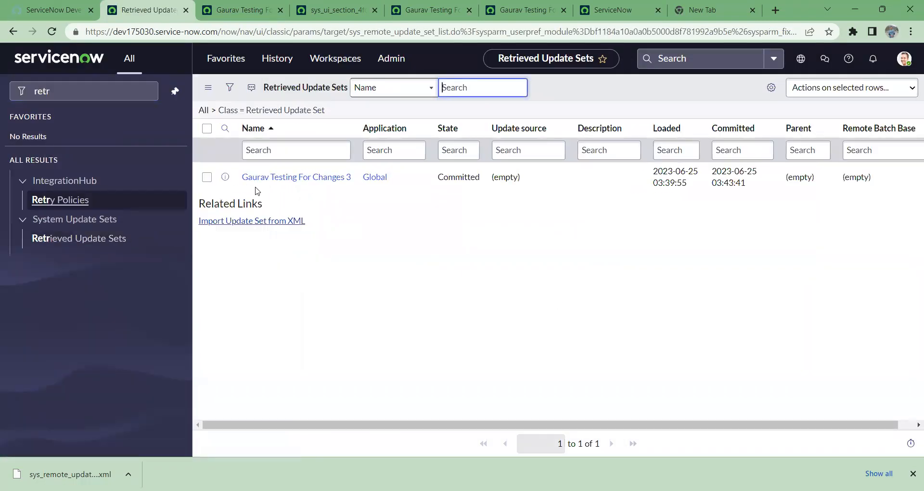
Step: Select the committed update set in the list, open its record in a separate browser tab, and switch to it
{"action": "left_click", "coordinate": [206, 177]}
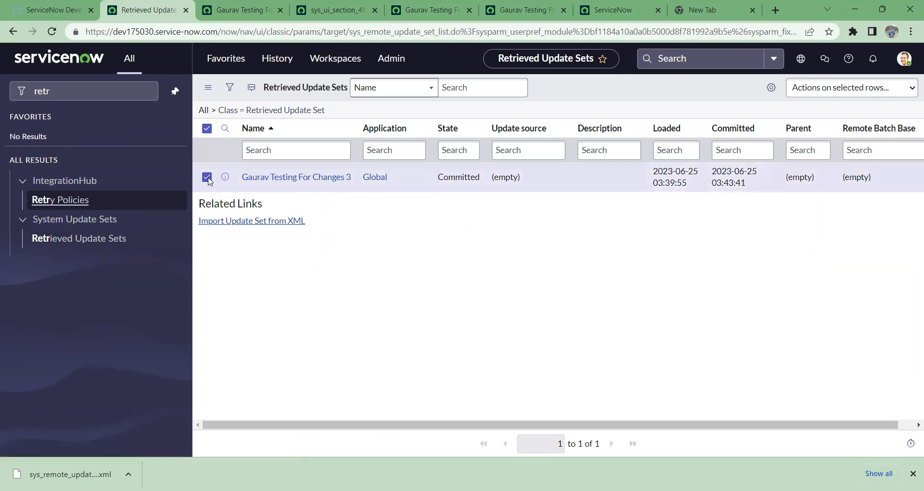
{"action": "left_click", "coordinate": [272, 177], "text": "ctrl"}
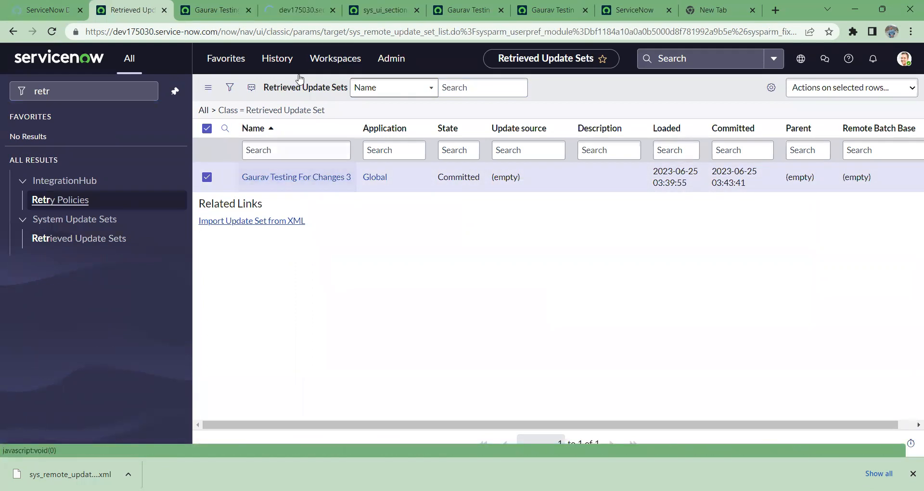
{"action": "left_click", "coordinate": [305, 10]}
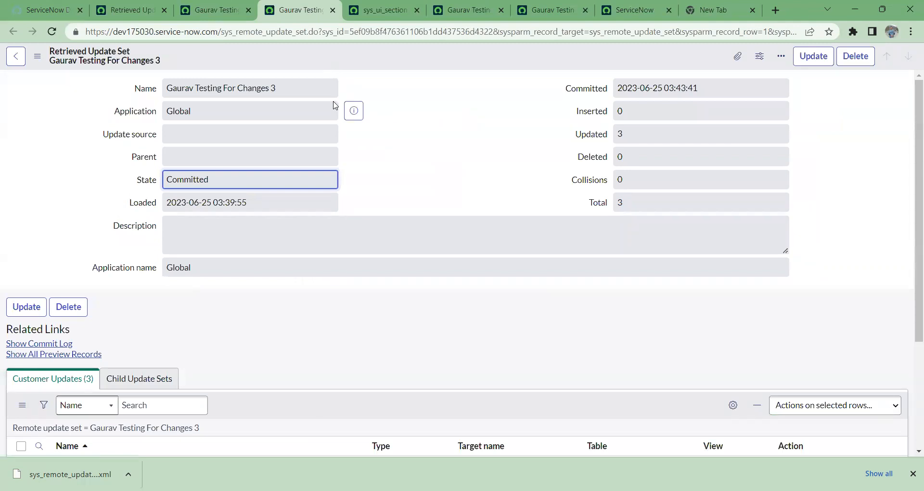
Step: Review the committed retrieved update set's details and customer updates, and compare the record with its entry in the Retrieved Update Sets list
{"action": "scroll", "coordinate": [253, 129], "scroll_direction": "down", "scroll_amount": 2}
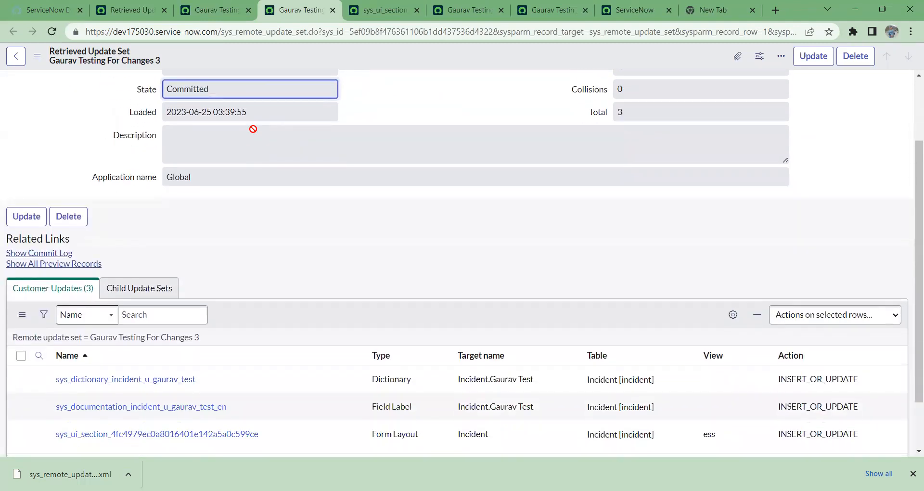
{"action": "scroll", "coordinate": [253, 129], "scroll_direction": "down", "scroll_amount": 1}
{"action": "scroll", "coordinate": [253, 130], "scroll_direction": "up", "scroll_amount": 3}
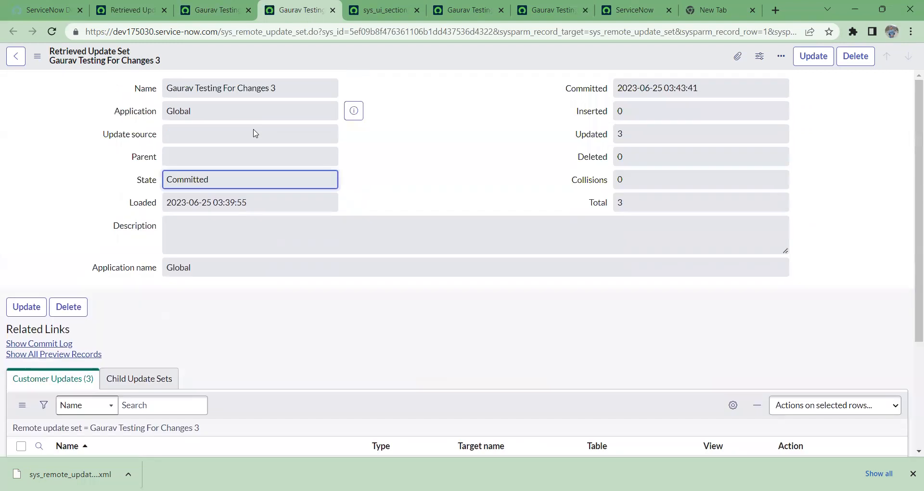
{"action": "left_click", "coordinate": [212, 11]}
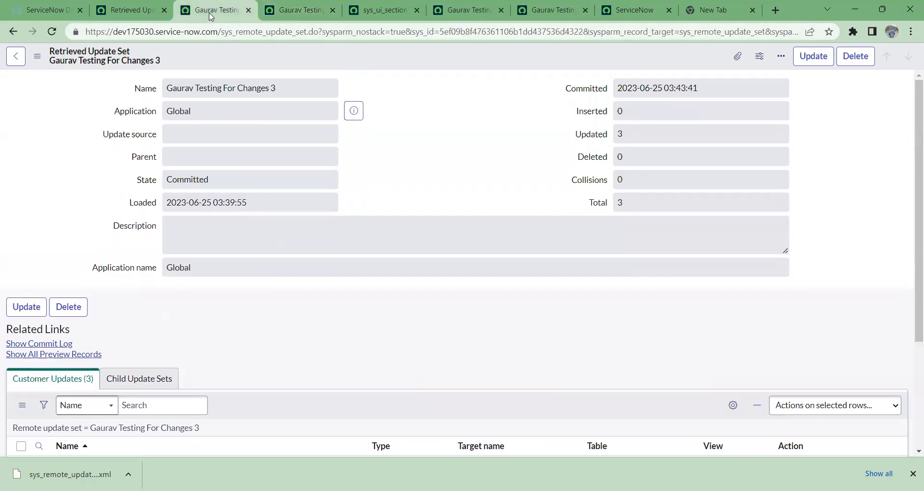
{"action": "left_click", "coordinate": [134, 6]}
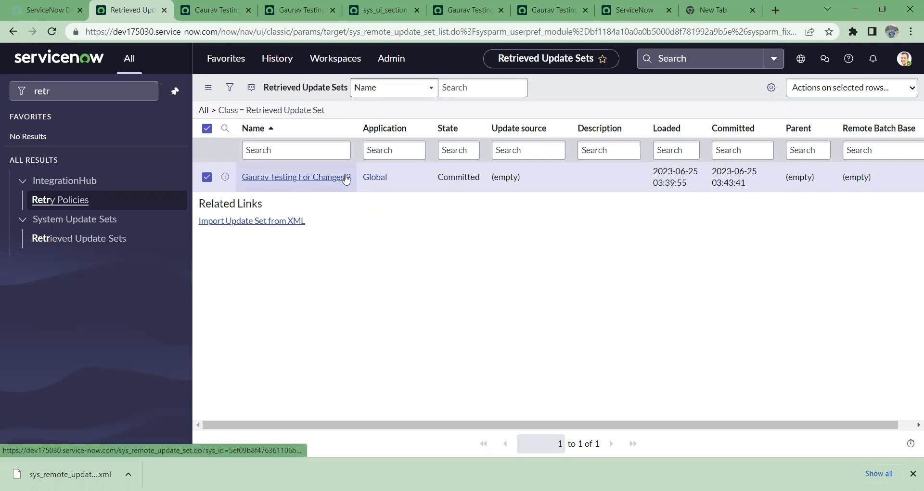
{"action": "left_click", "coordinate": [230, 13]}
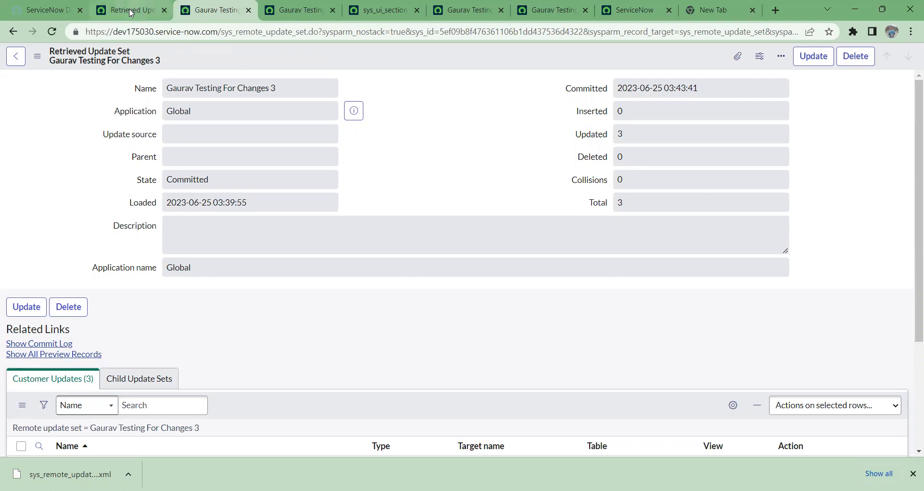
{"action": "mouse_move", "coordinate": [133, 10]}
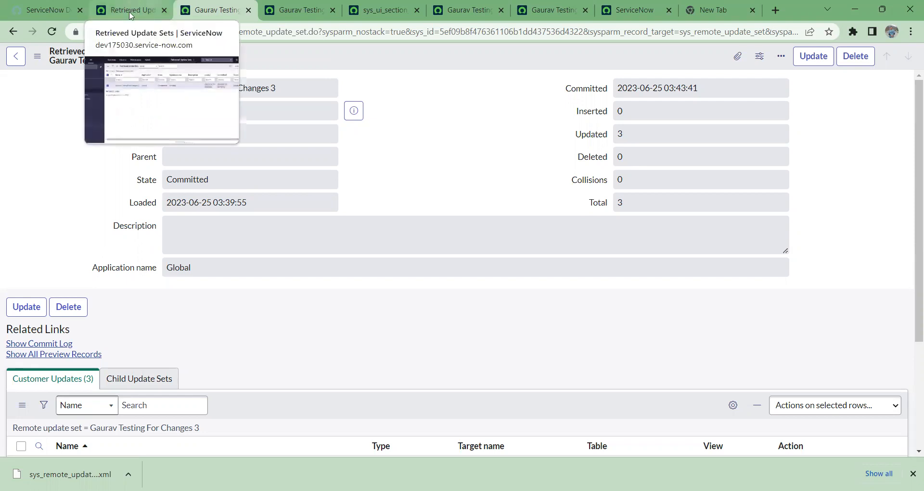
{"action": "left_click", "coordinate": [132, 13]}
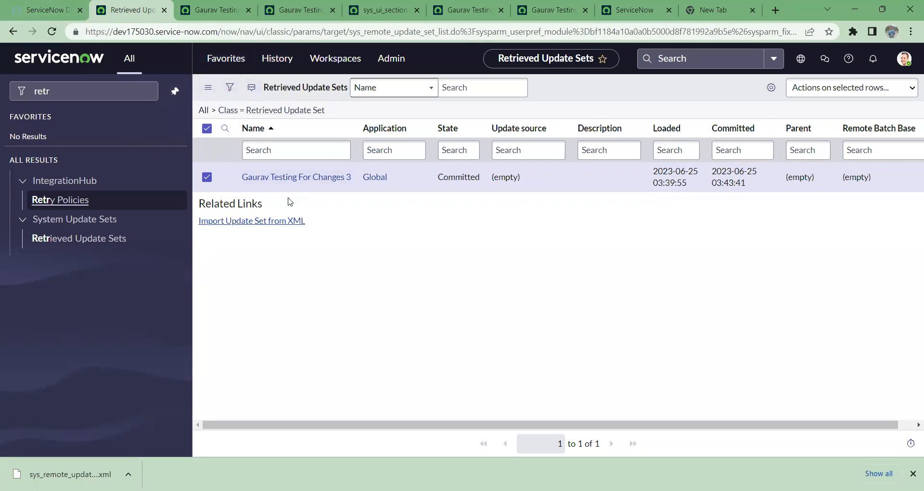
Step: Delete the committed retrieved update set from its record and confirm deleting its related customer updates
{"action": "left_click", "coordinate": [219, 7]}
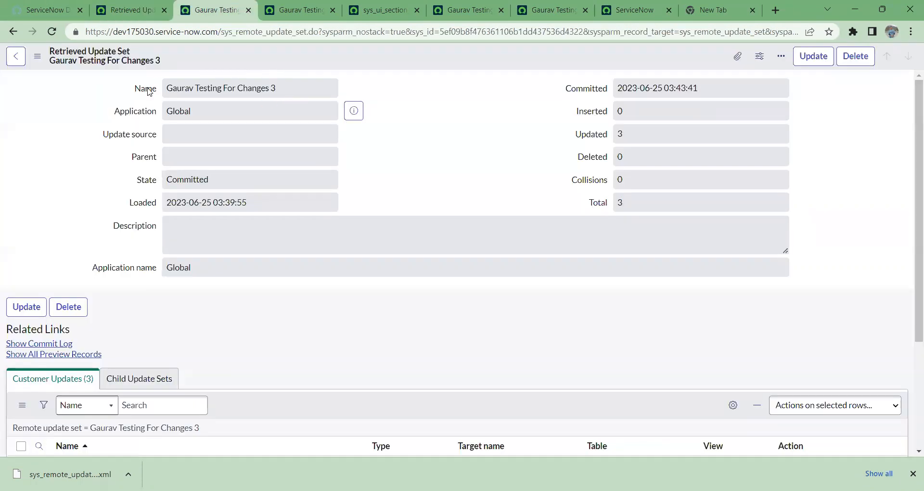
{"action": "left_click_drag", "start_coordinate": [166, 89], "coordinate": [335, 91]}
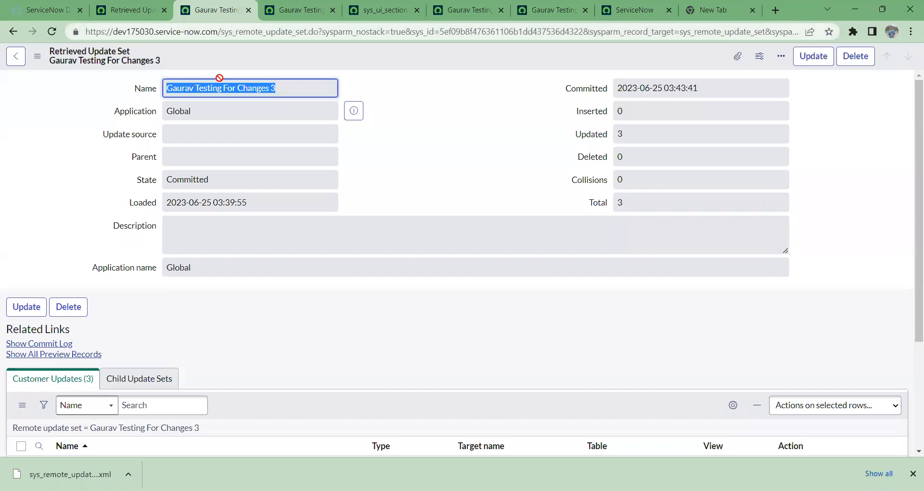
{"action": "left_click", "coordinate": [863, 64]}
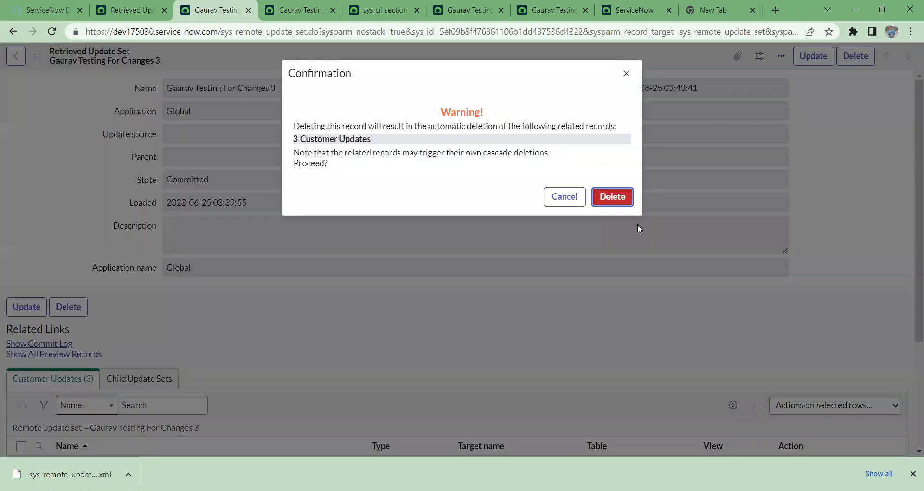
{"action": "right_click", "coordinate": [618, 204]}
{"action": "key", "text": "Escape"}
{"action": "left_click", "coordinate": [610, 197]}
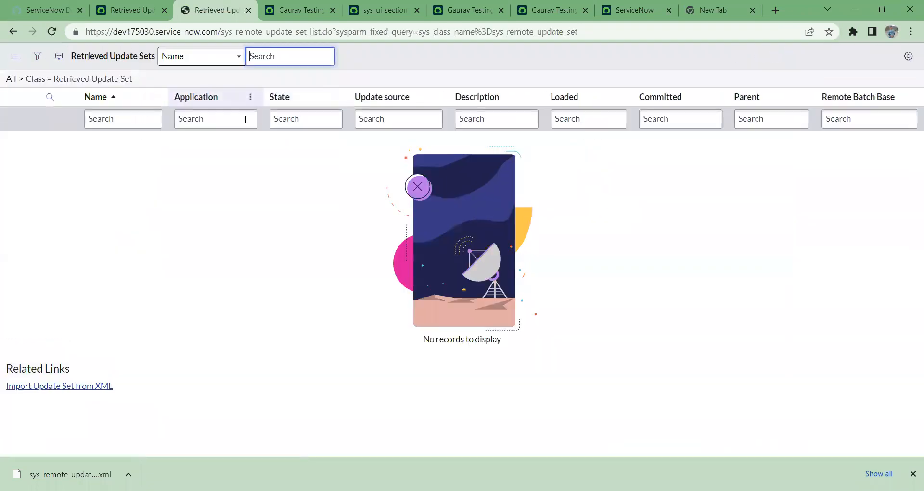
Step: Compare the Retrieved Update Sets list after the deletion with the earlier list and the deleted record still open in other browser tabs
{"action": "left_click", "coordinate": [137, 6]}
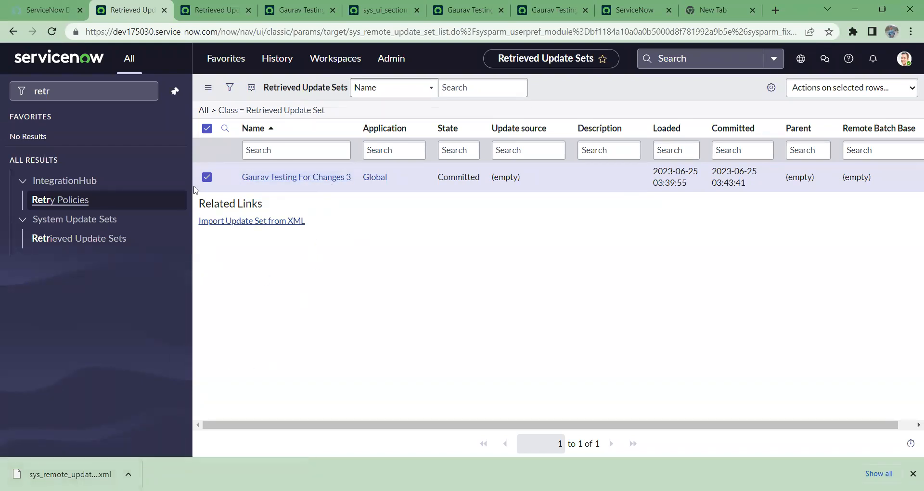
{"action": "left_click", "coordinate": [219, 9]}
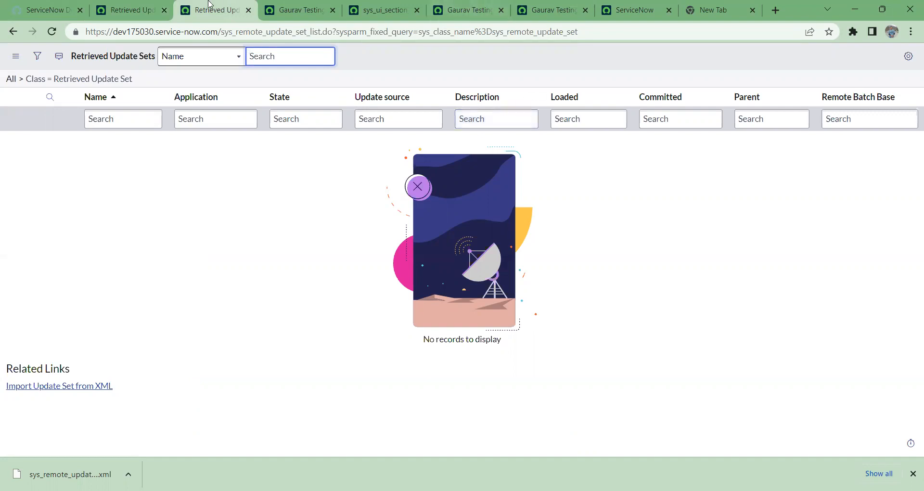
{"action": "left_click", "coordinate": [295, 5]}
{"action": "left_click", "coordinate": [219, 7]}
{"action": "left_click", "coordinate": [307, 8]}
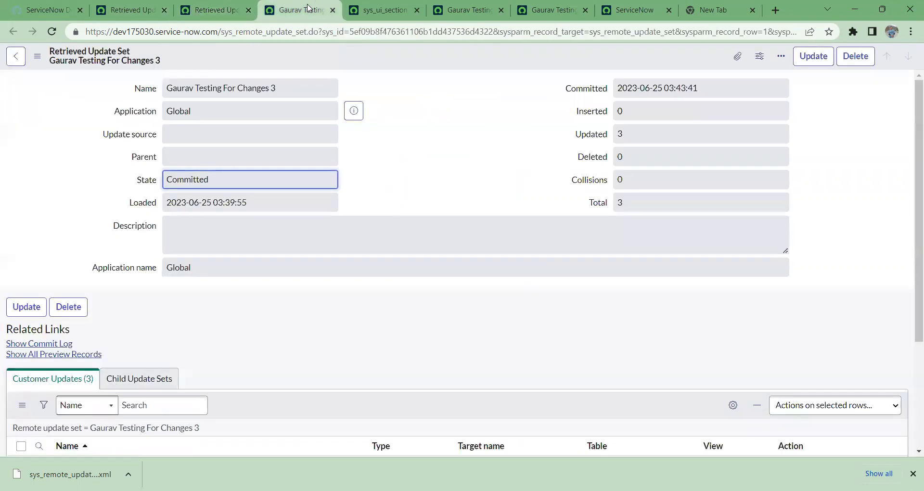
{"action": "left_click", "coordinate": [219, 8]}
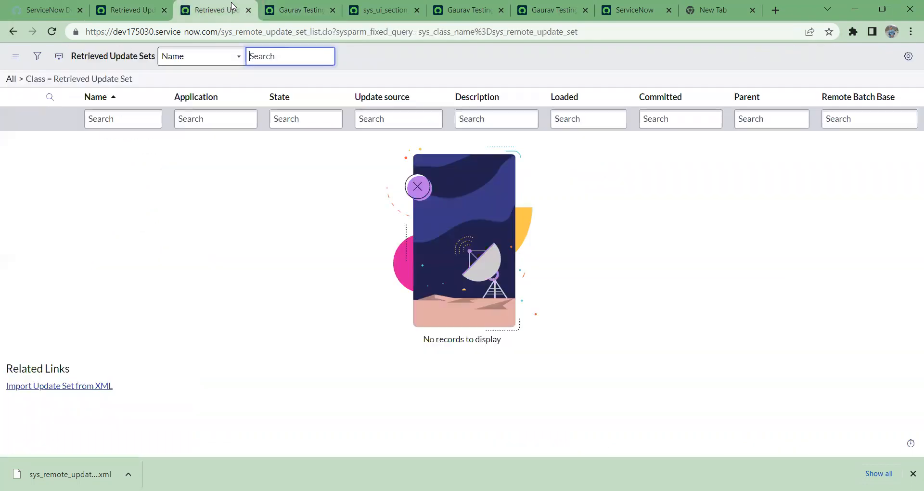
{"action": "left_click", "coordinate": [114, 10]}
{"action": "left_click", "coordinate": [103, 90]}
{"action": "left_click_drag", "start_coordinate": [103, 91], "coordinate": [1, 90]}
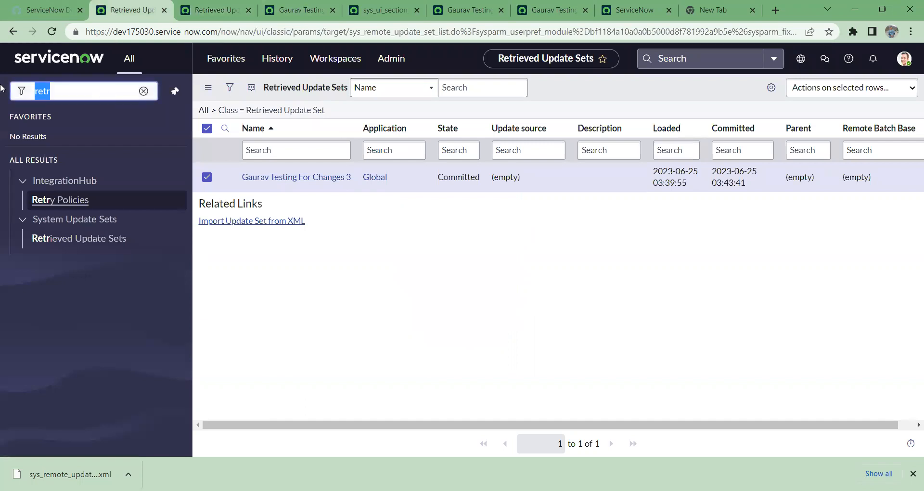
{"action": "type", "text": "local up"}
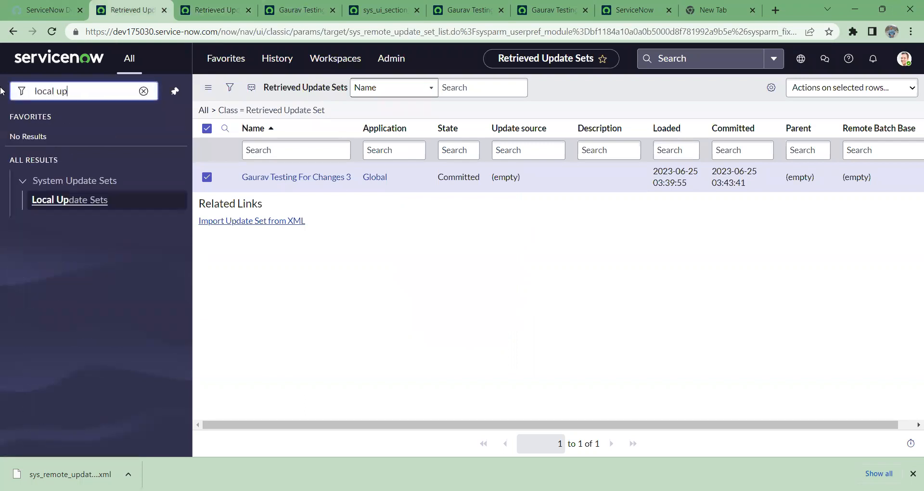
{"action": "left_click", "coordinate": [82, 206]}
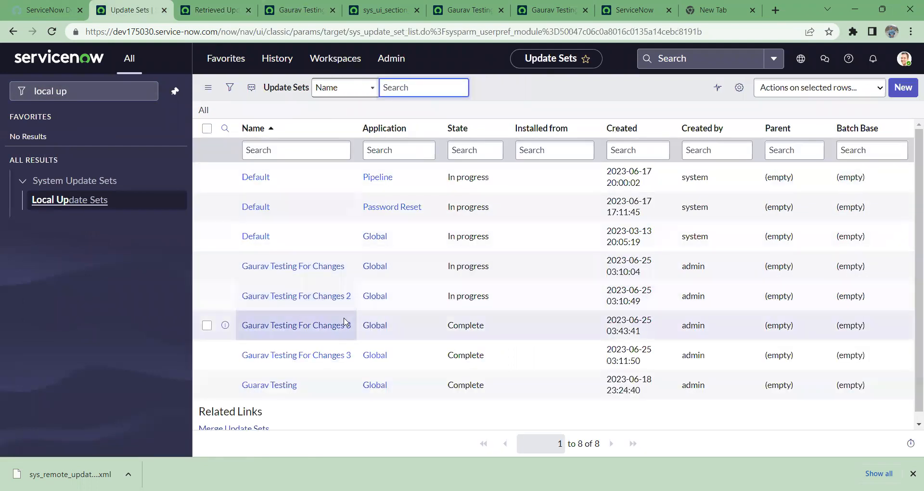
{"action": "left_click_drag", "start_coordinate": [340, 295], "coordinate": [327, 373]}
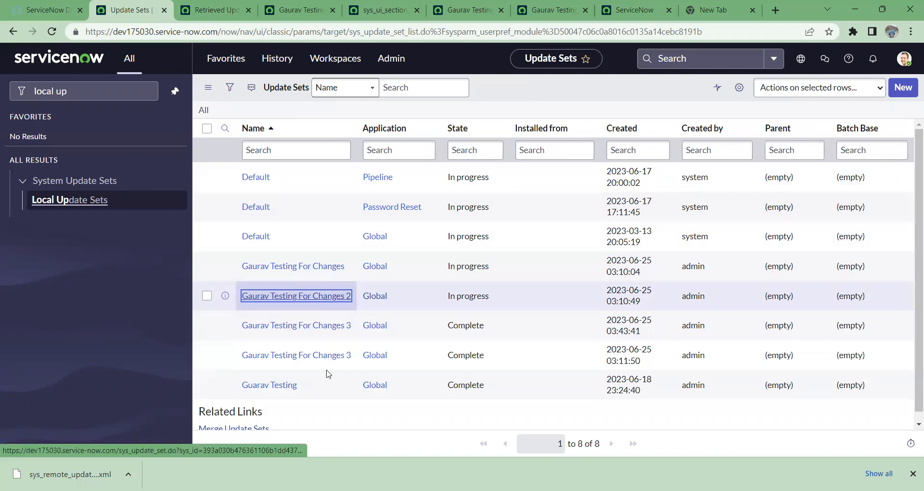
{"action": "left_click", "coordinate": [331, 358]}
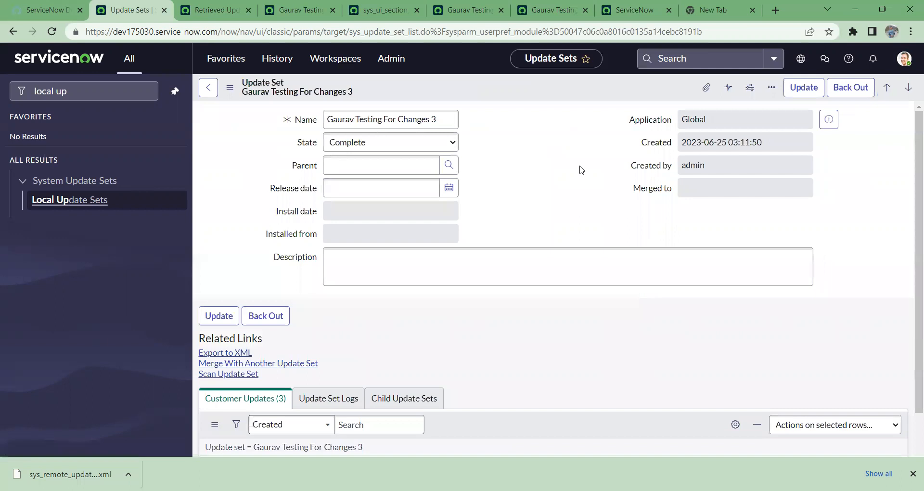
{"action": "scroll", "coordinate": [581, 170], "scroll_direction": "down", "scroll_amount": 3}
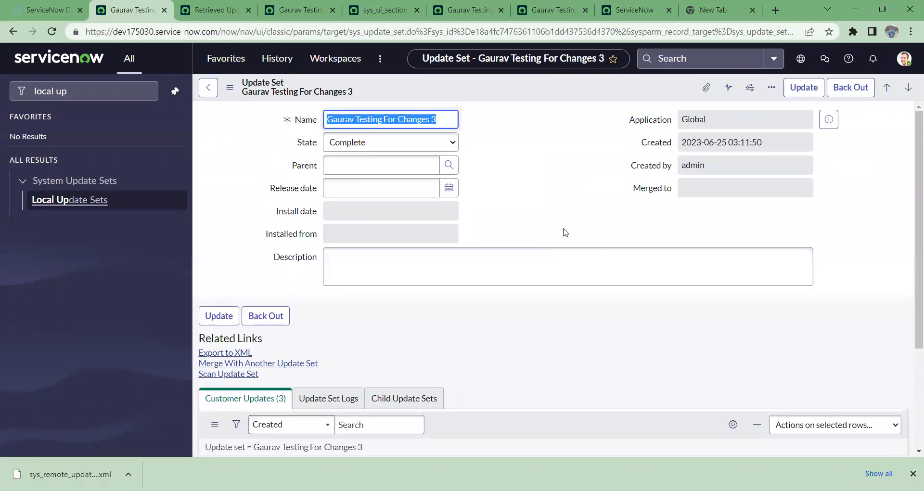
{"action": "left_click", "coordinate": [444, 120]}
{"action": "type", "text": "--"}
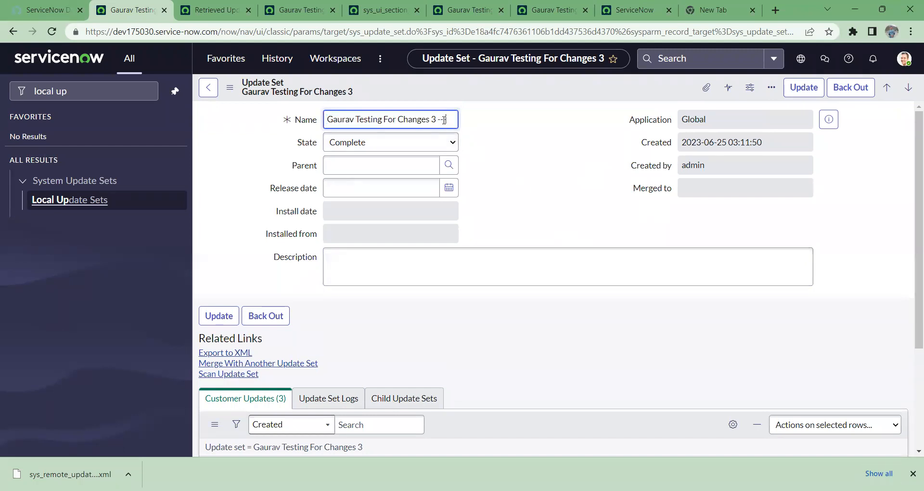
{"action": "type", "text": "-sdfsd"}
{"action": "key", "text": "BackSpace"}
{"action": "key", "text": "BackSpace"}
{"action": "key", "text": "BackSpace"}
{"action": "key", "text": "BackSpace"}
{"action": "key", "text": "BackSpace"}
{"action": "type", "text": "co"}
{"action": "key", "text": "BackSpace"}
{"action": "key", "text": "BackSpace"}
{"action": "key", "text": "BackSpace"}
{"action": "key", "text": "BackSpace"}
{"action": "key", "text": "BackSpace"}
{"action": "key", "text": "BackSpace"}
{"action": "key", "text": "BackSpace"}
{"action": "key", "text": "BackSpace"}
{"action": "key", "text": "BackSpace"}
{"action": "key", "text": "BackSpace"}
{"action": "key", "text": "BackSpace"}
{"action": "key", "text": "BackSpace"}
{"action": "key", "text": "BackSpace"}
{"action": "key", "text": "BackSpace"}
{"action": "key", "text": "BackSpace"}
{"action": "key", "text": "BackSpace"}
{"action": "key", "text": "BackSpace"}
{"action": "key", "text": "BackSpace"}
{"action": "key", "text": "BackSpace"}
{"action": "key", "text": "BackSpace"}
{"action": "key", "text": "BackSpace"}
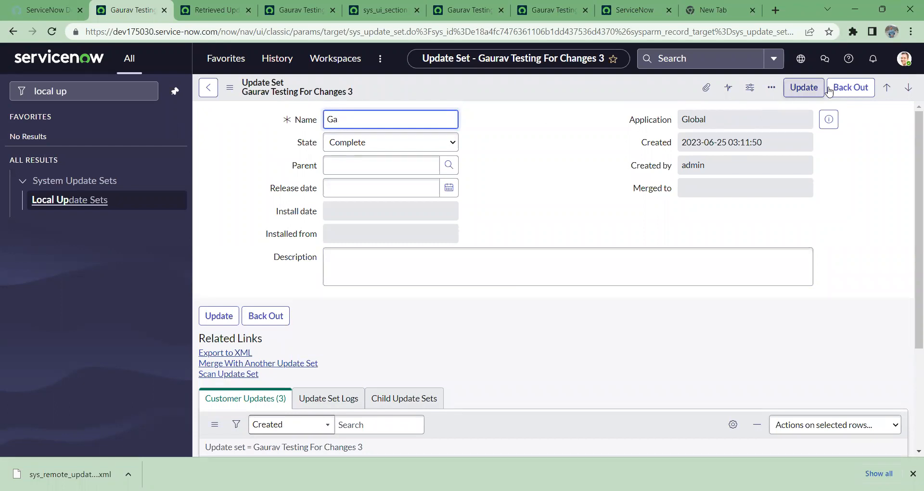
Step: Rename the update set to "For ...Topic", save it without leaving the record, and look over its customer updates
{"action": "left_click_drag", "start_coordinate": [398, 120], "coordinate": [291, 124]}
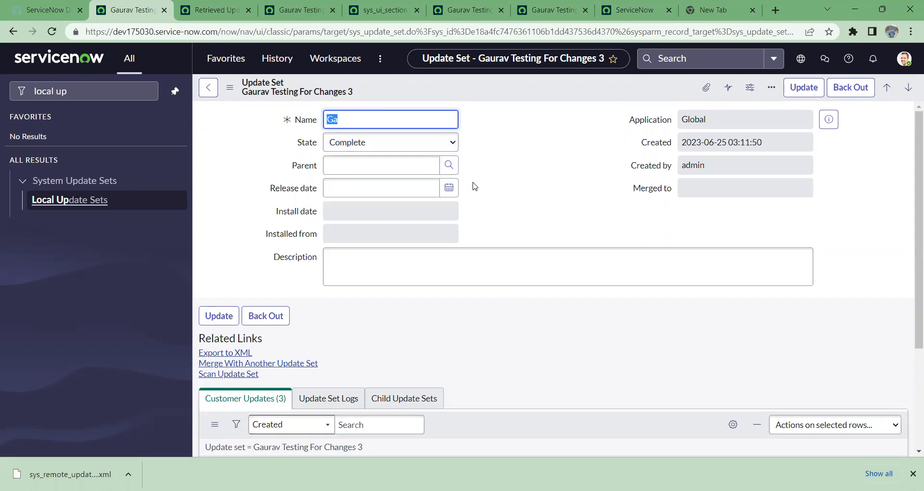
{"action": "type", "text": "For .."}
{"action": "type", "text": "T"}
{"action": "type", "text": "oi"}
{"action": "type", "text": "pic"}
{"action": "right_click", "coordinate": [545, 86]}
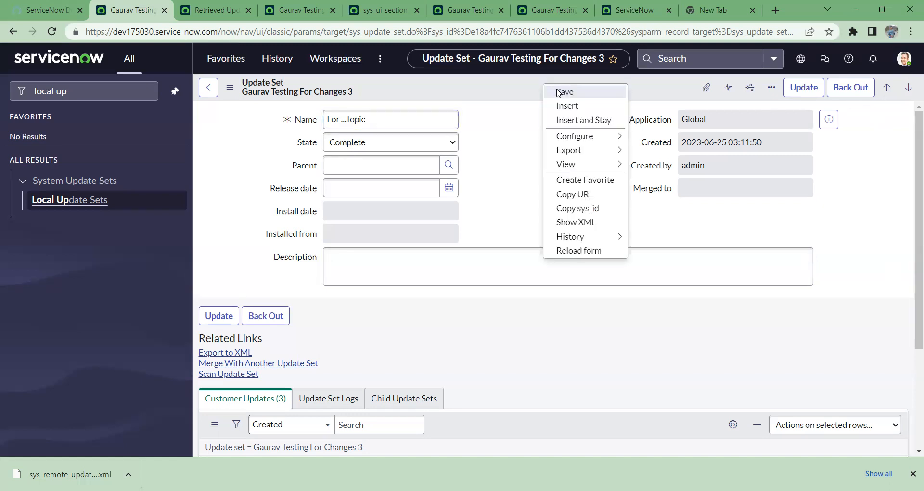
{"action": "left_click", "coordinate": [558, 92]}
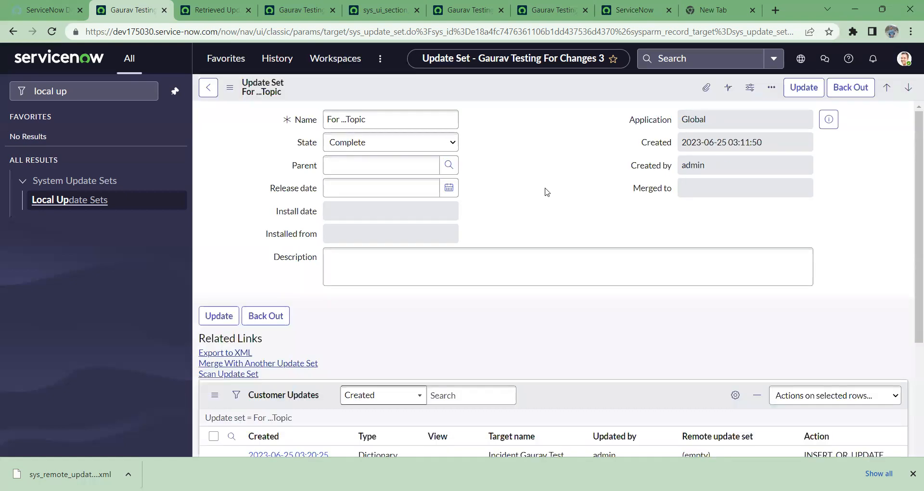
{"action": "scroll", "coordinate": [547, 191], "scroll_direction": "down", "scroll_amount": 3}
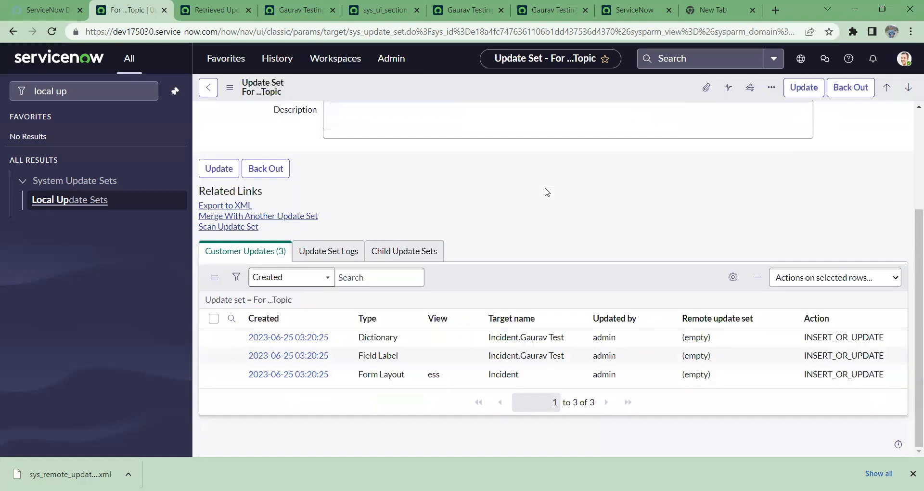
{"action": "scroll", "coordinate": [547, 192], "scroll_direction": "up", "scroll_amount": 3}
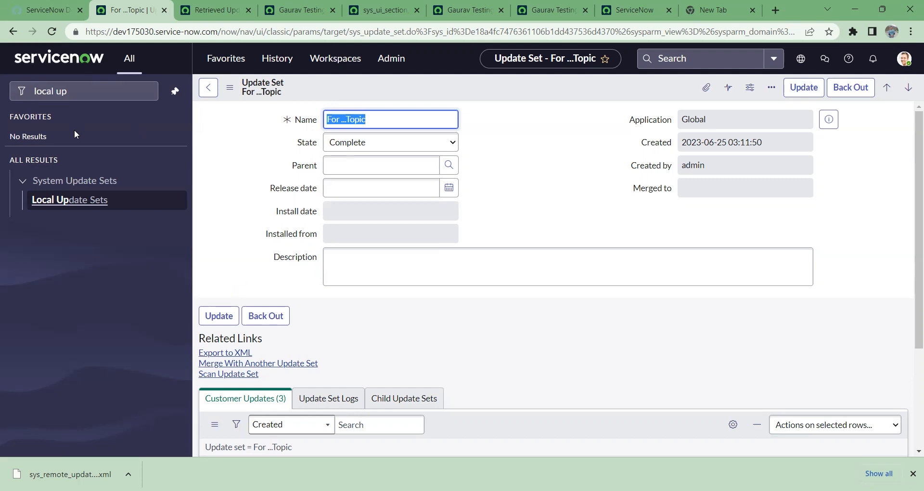
Step: Clear the navigator filter and switch the application scope to AES Role Builder, checking the update set's Application field
{"action": "left_click", "coordinate": [58, 92]}
{"action": "key", "text": "ctrl+a"}
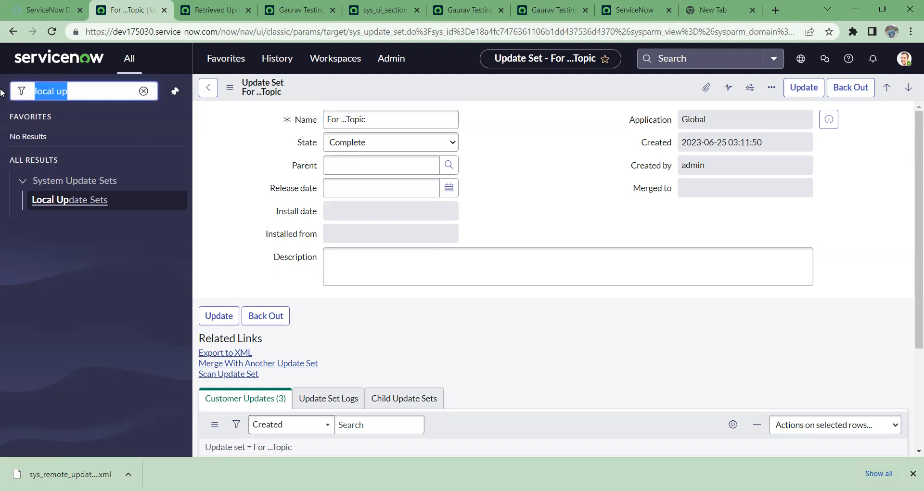
{"action": "key", "text": "BackSpace"}
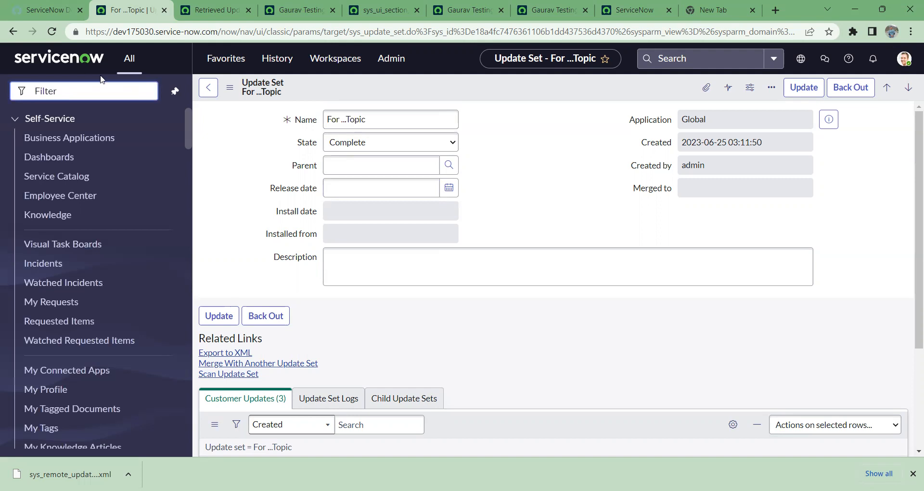
{"action": "left_click_drag", "start_coordinate": [629, 119], "coordinate": [680, 118]}
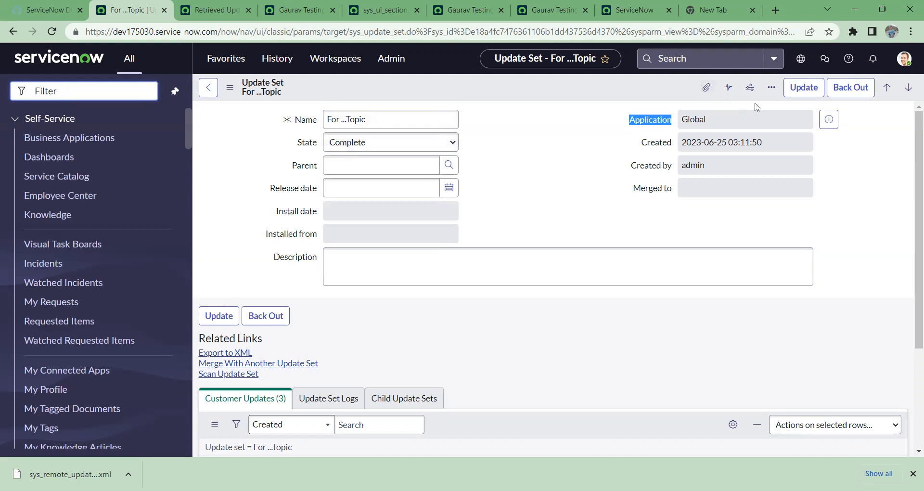
{"action": "left_click", "coordinate": [796, 63]}
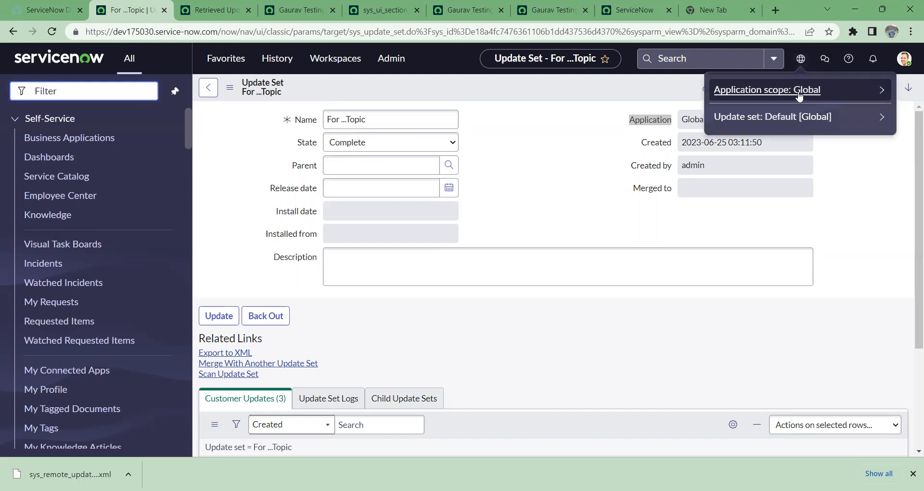
{"action": "left_click", "coordinate": [798, 93]}
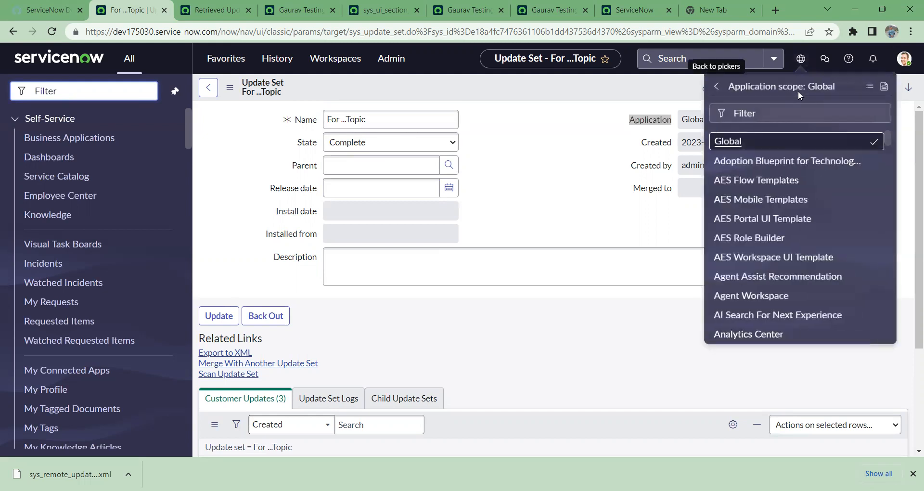
{"action": "left_click", "coordinate": [760, 243]}
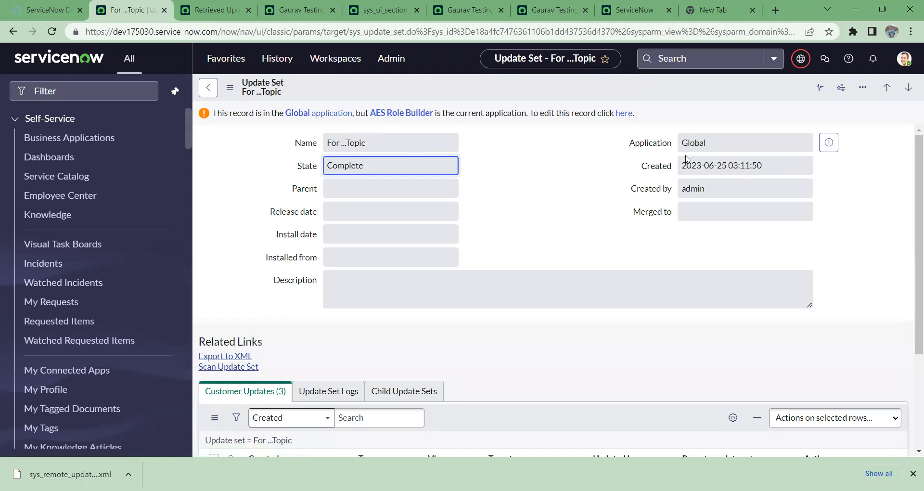
{"action": "double_click", "coordinate": [743, 148]}
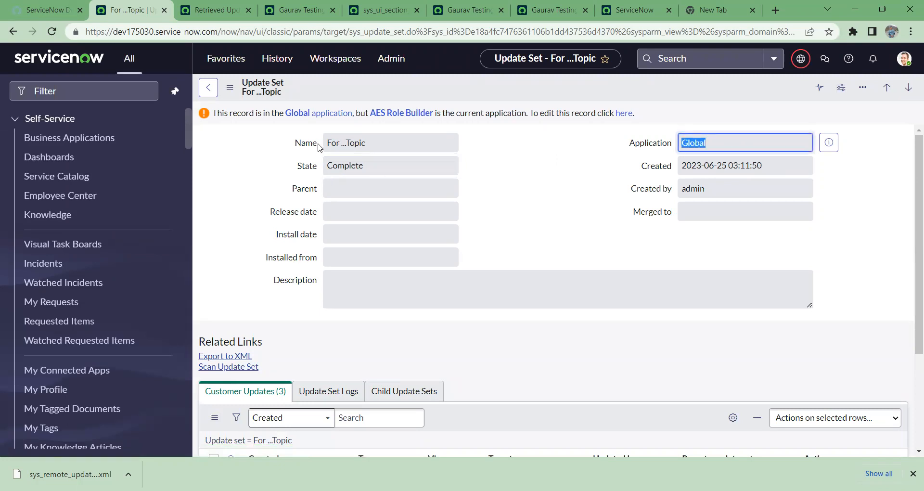
Step: Check the current application scope and update set against the Application field of the "For ...Topic" update set
{"action": "left_click", "coordinate": [800, 62]}
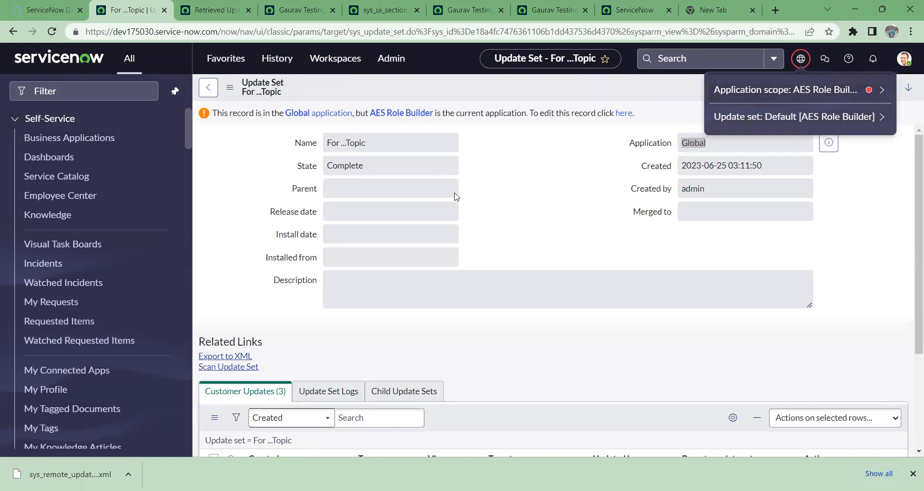
{"action": "right_click", "coordinate": [545, 199]}
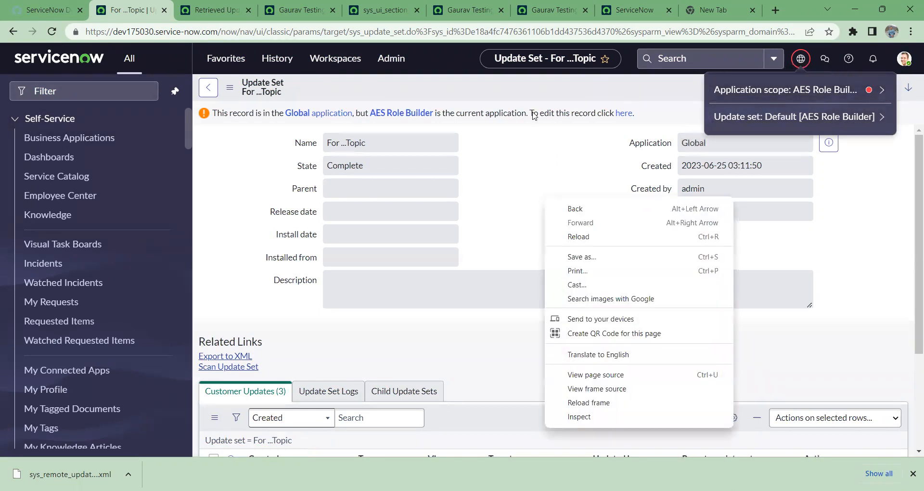
{"action": "left_click", "coordinate": [533, 138]}
{"action": "left_click", "coordinate": [533, 138]}
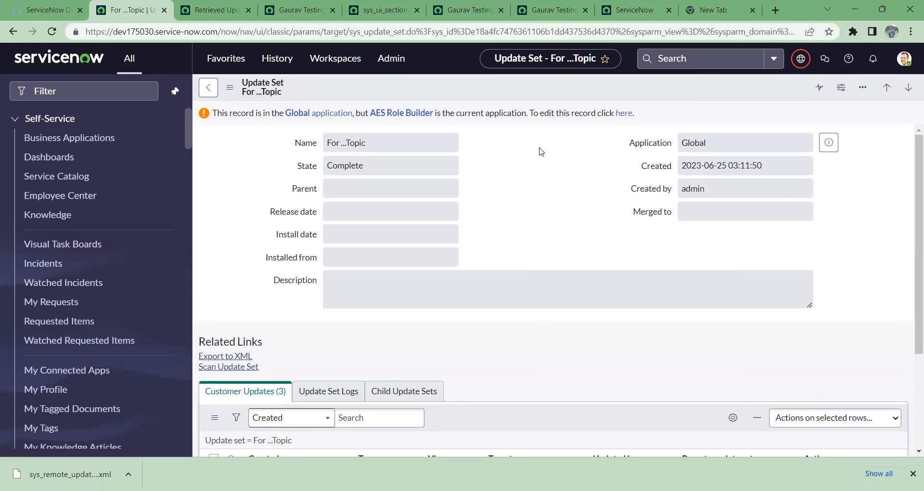
Step: Search the application scopes for "csm" and switch the scope to CSM Configurable Workspace Special Handling Notes
{"action": "left_click", "coordinate": [806, 64]}
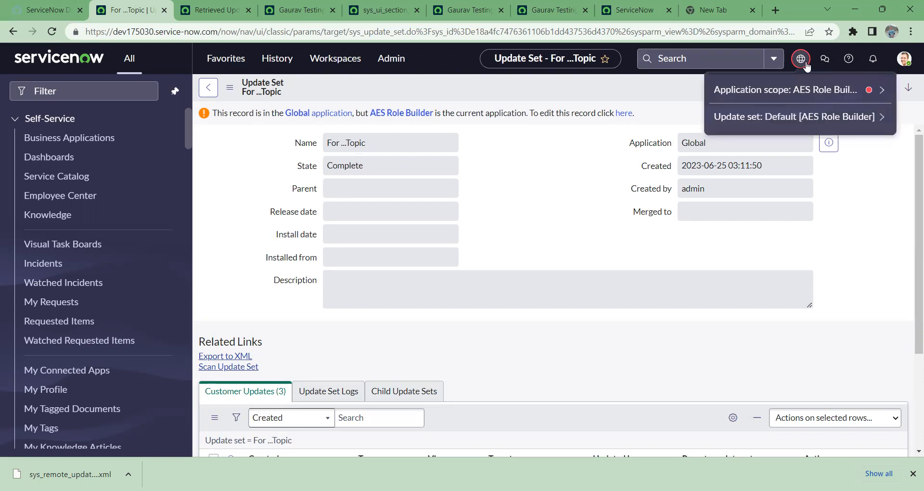
{"action": "left_click", "coordinate": [794, 96]}
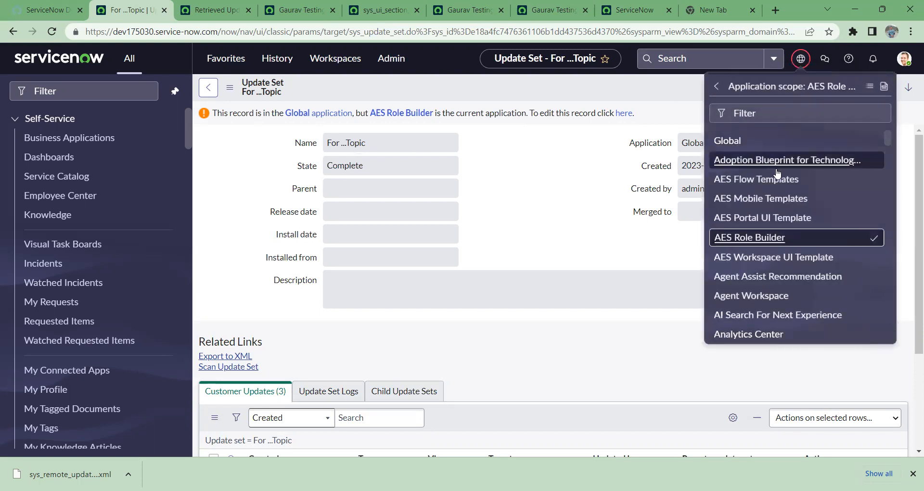
{"action": "left_click", "coordinate": [828, 115]}
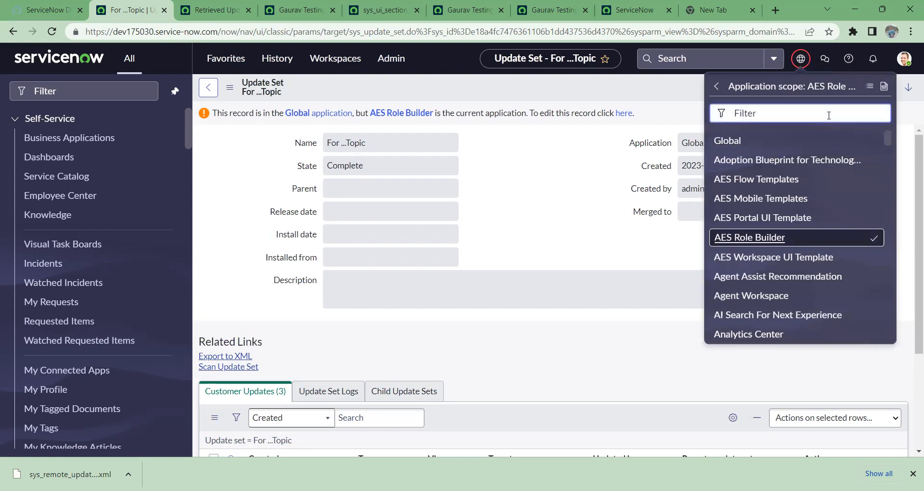
{"action": "type", "text": "cus"}
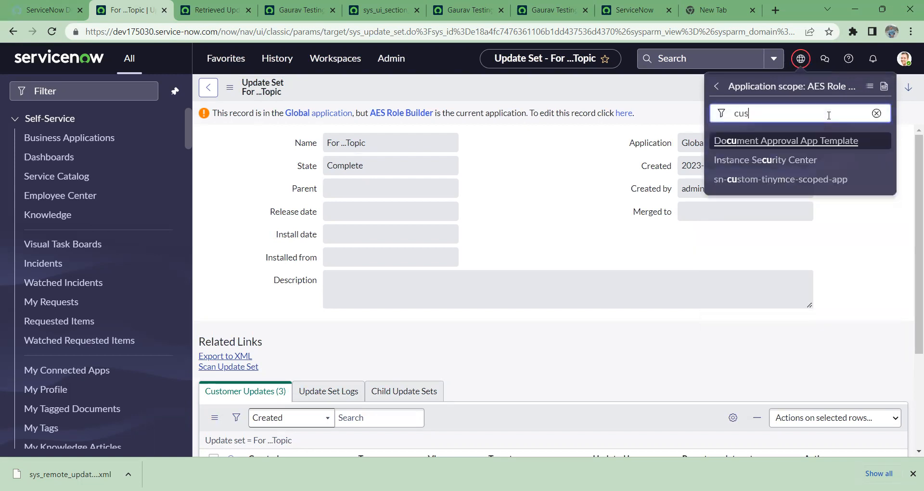
{"action": "key", "text": "BackSpace"}
{"action": "key", "text": "BackSpace"}
{"action": "key", "text": "BackSpace"}
{"action": "type", "text": "csm"}
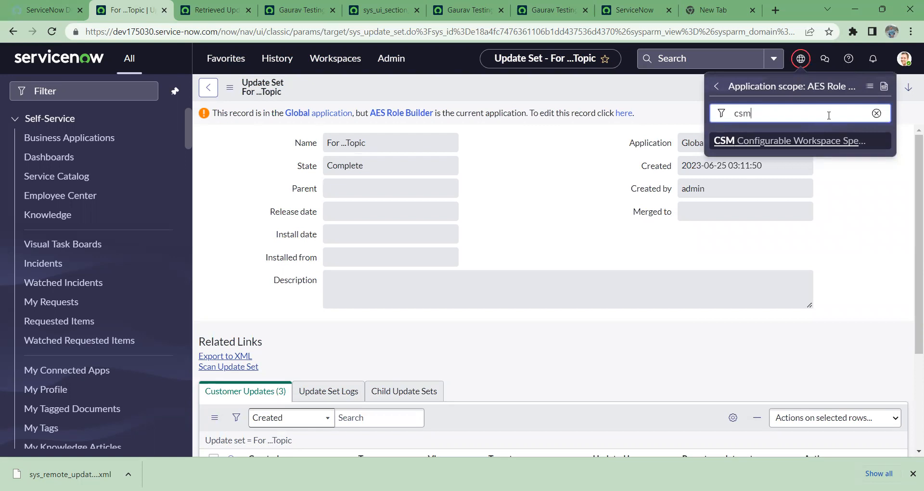
{"action": "left_click", "coordinate": [824, 140]}
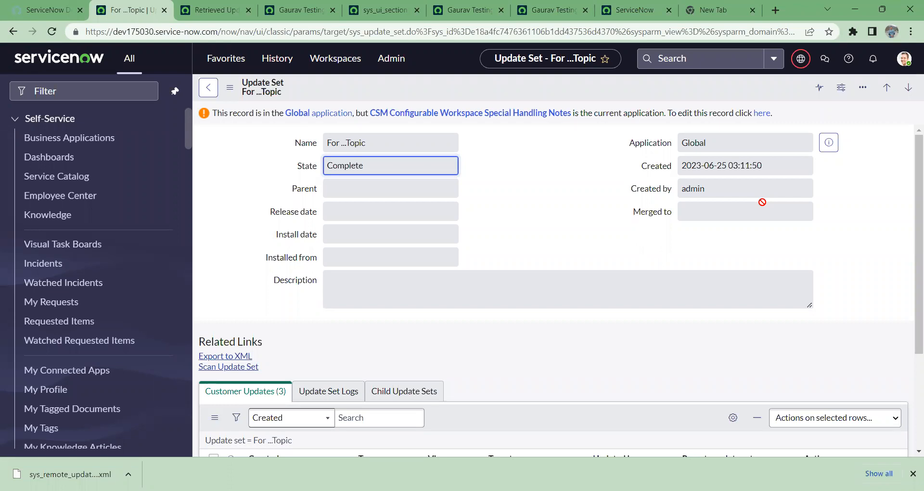
Step: Compare the selected application scope and its update set with the Application field of the "For ...Topic" record
{"action": "left_click", "coordinate": [800, 58]}
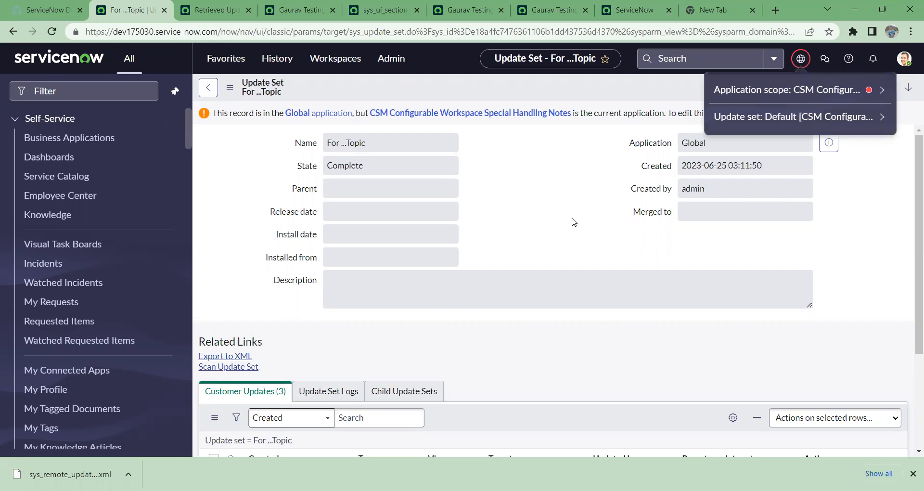
{"action": "double_click", "coordinate": [724, 146]}
{"action": "left_click", "coordinate": [602, 145]}
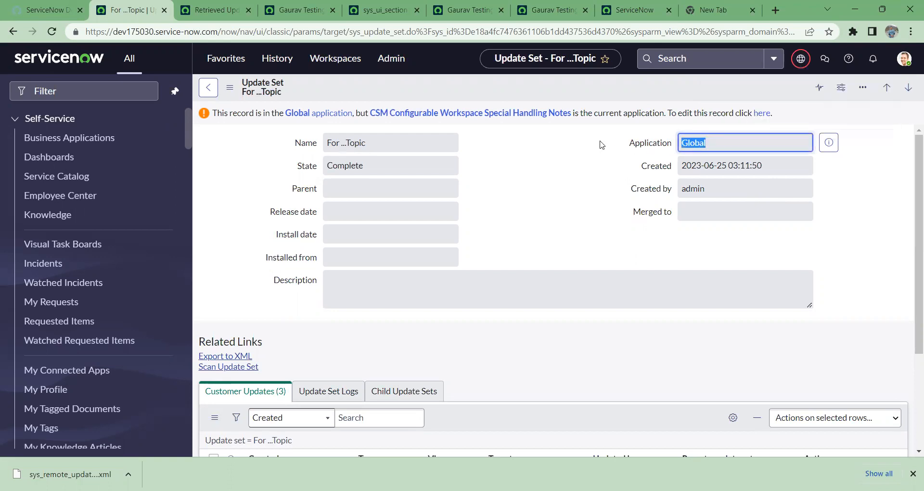
{"action": "left_click", "coordinate": [795, 64]}
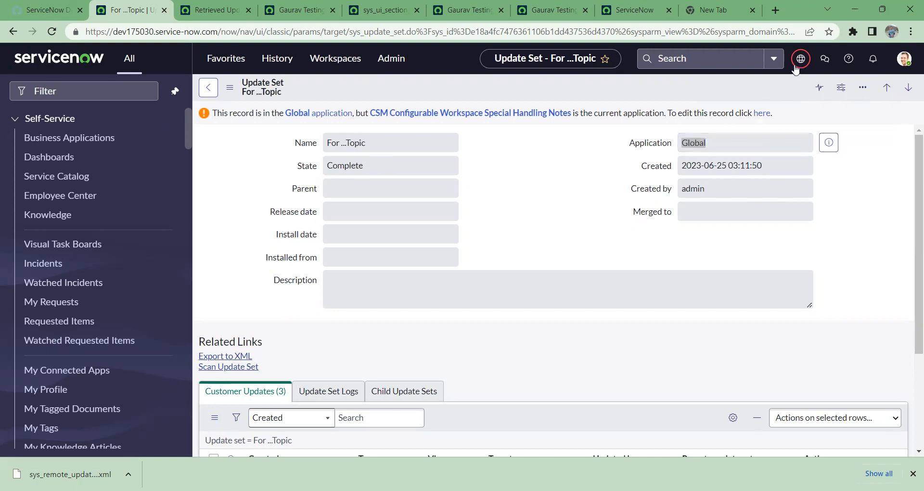
{"action": "left_click", "coordinate": [799, 64]}
Step: Filter the navigator by "local", open Local Update Sets, and start a new update set record
{"action": "left_click", "coordinate": [77, 99]}
{"action": "type", "text": "local"}
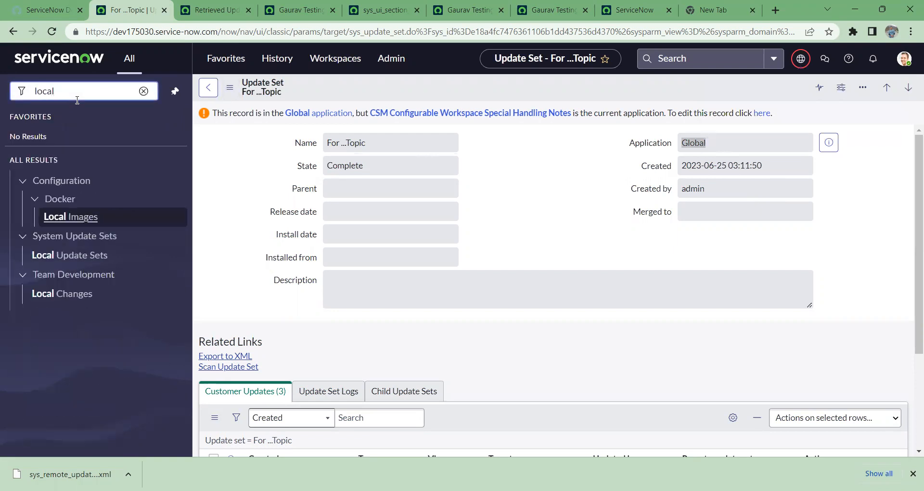
{"action": "left_click", "coordinate": [73, 255]}
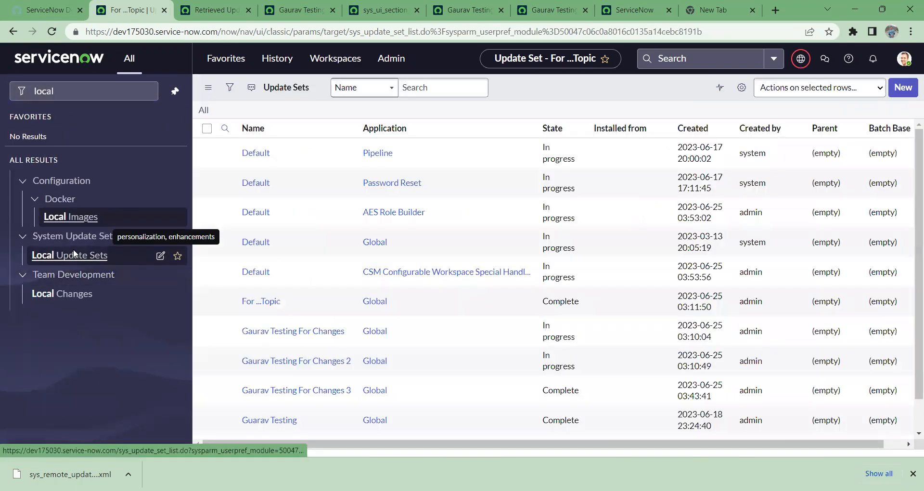
{"action": "left_click", "coordinate": [902, 87]}
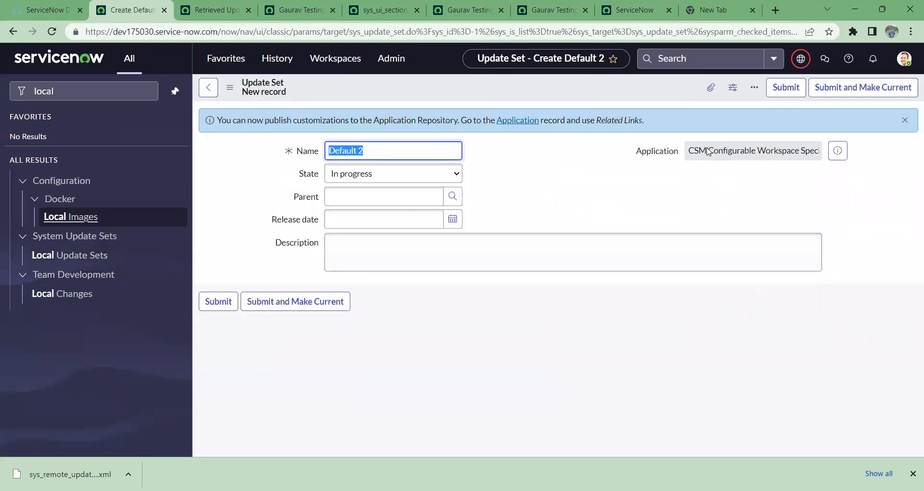
Step: Compare the new update set's Application field with the current application scope and the list of available scopes
{"action": "left_click_drag", "start_coordinate": [638, 151], "coordinate": [756, 151]}
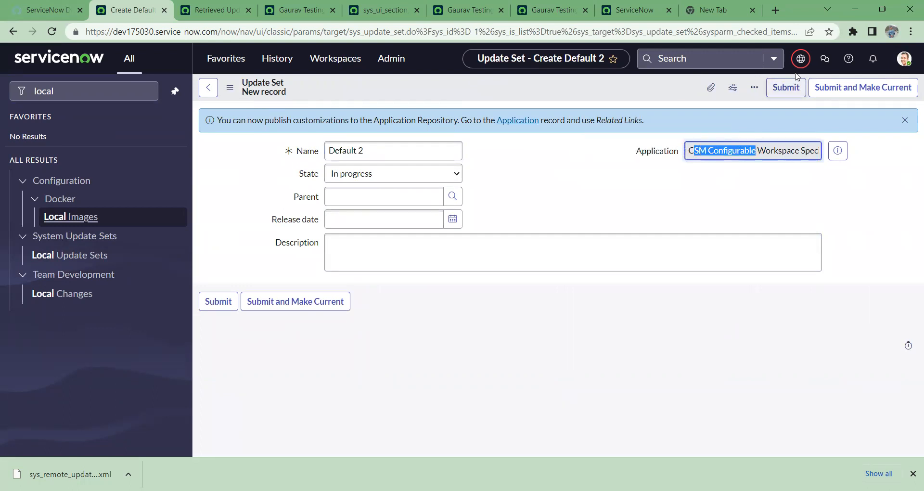
{"action": "left_click", "coordinate": [800, 58]}
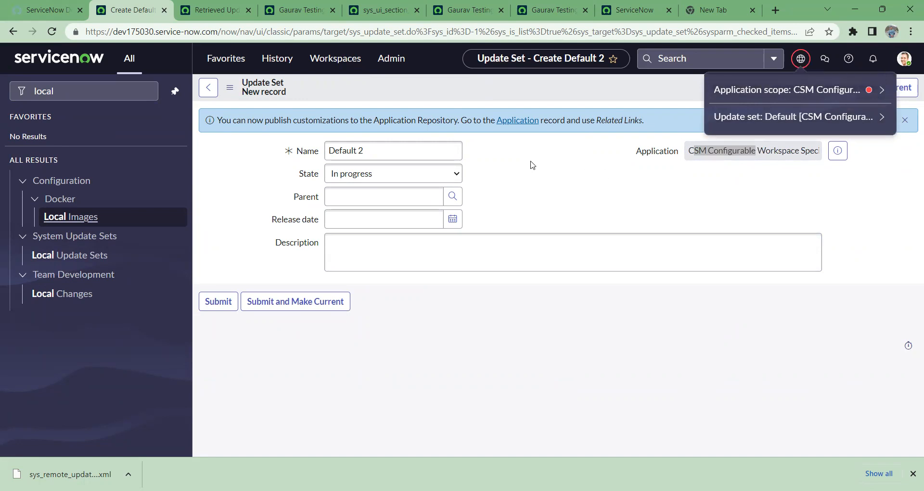
{"action": "left_click", "coordinate": [830, 90]}
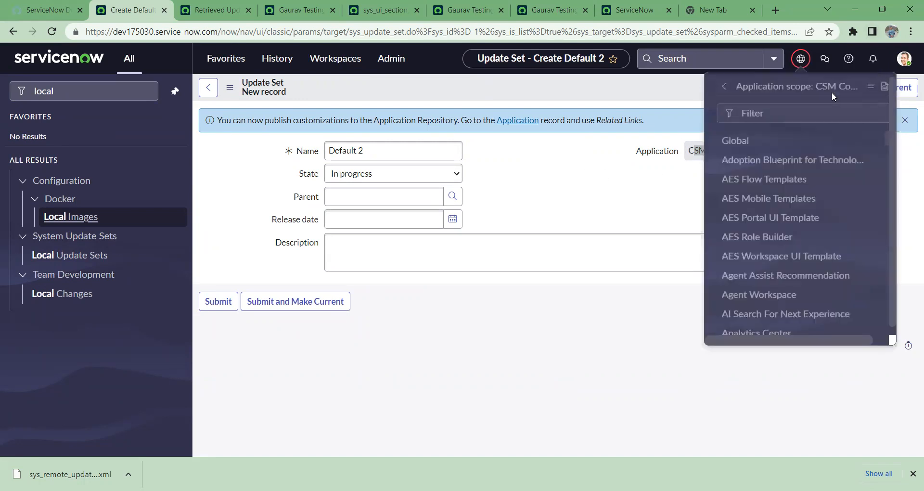
{"action": "left_click", "coordinate": [621, 198]}
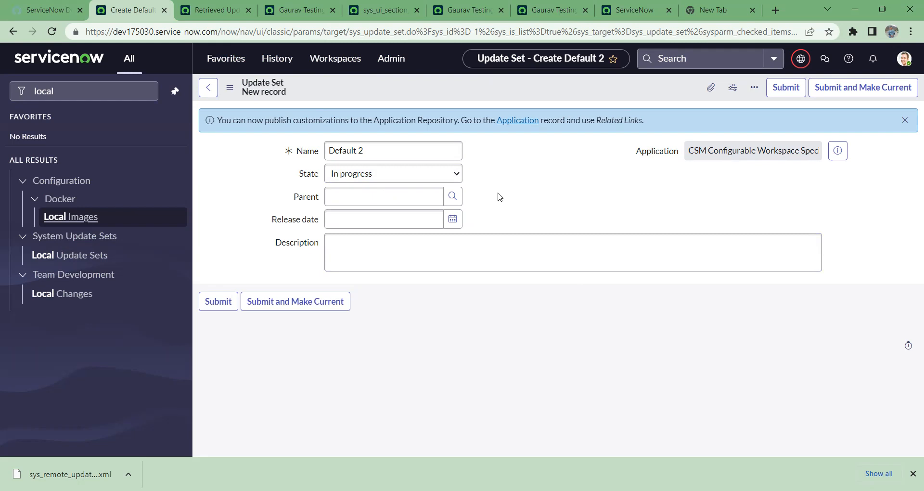
Step: Name the new update set "Another scope", submit it, and make it the current update set
{"action": "left_click_drag", "start_coordinate": [381, 150], "coordinate": [181, 143]}
{"action": "type", "text": "Another scope"}
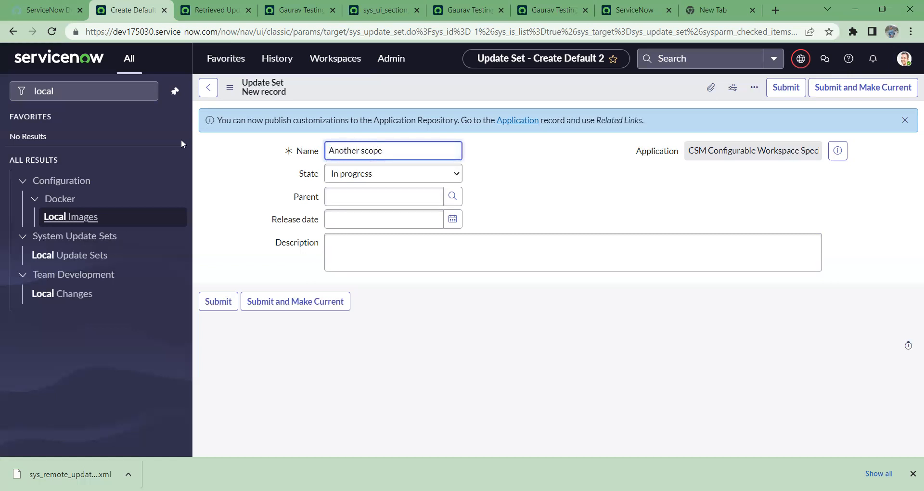
{"action": "left_click", "coordinate": [278, 308]}
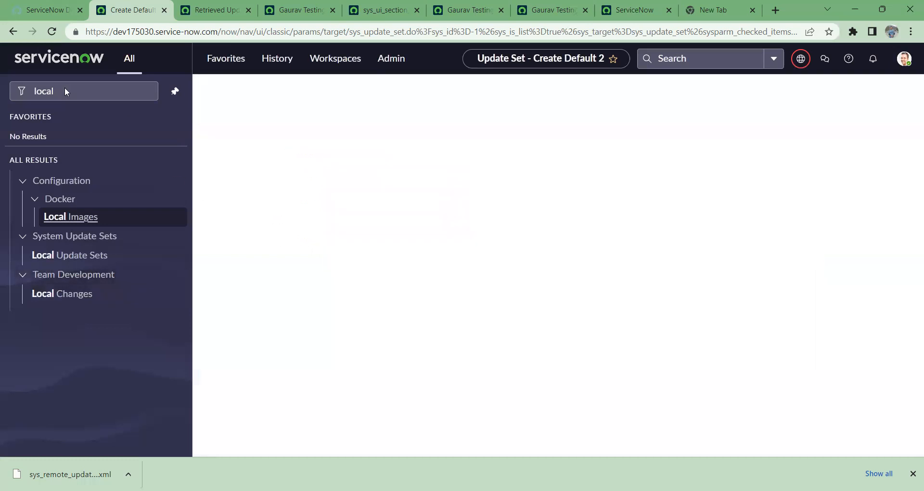
Step: Filter the navigator by "incident", open the list of active incidents, and open incident INC0009009
{"action": "left_click_drag", "start_coordinate": [72, 93], "coordinate": [1, 78]}
{"action": "type", "text": "incident"}
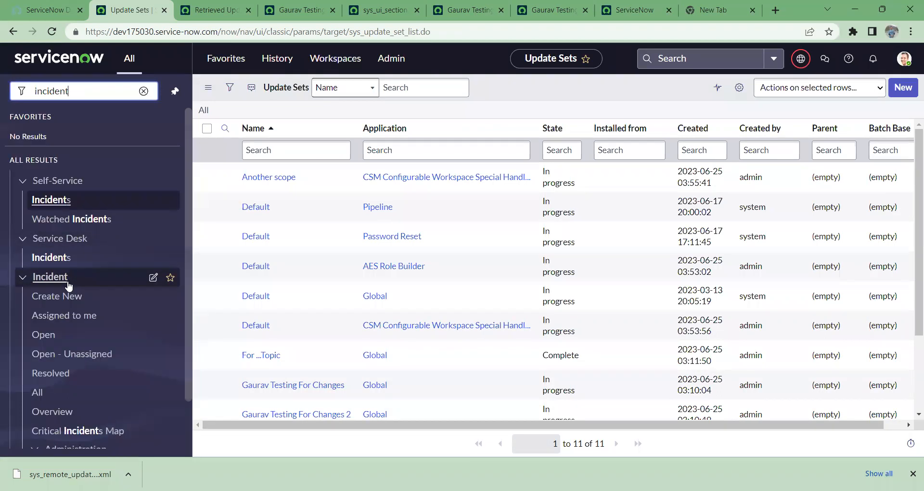
{"action": "left_click", "coordinate": [43, 333]}
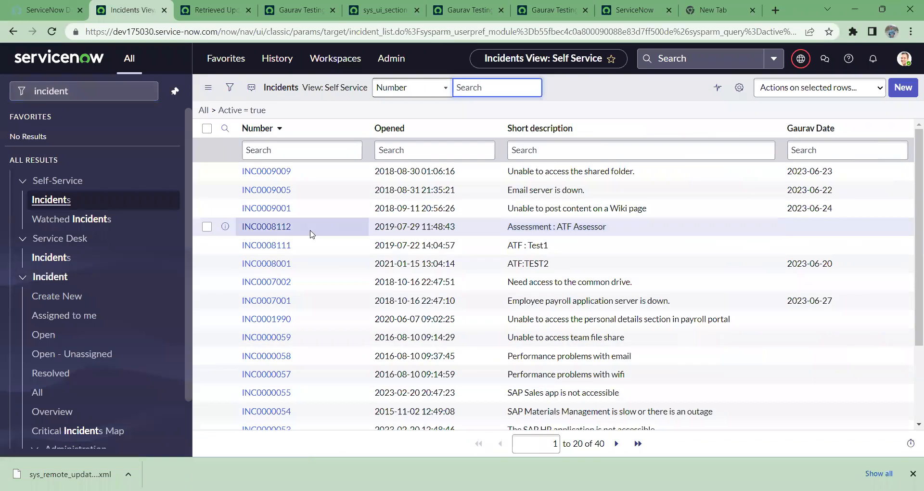
{"action": "left_click", "coordinate": [266, 172]}
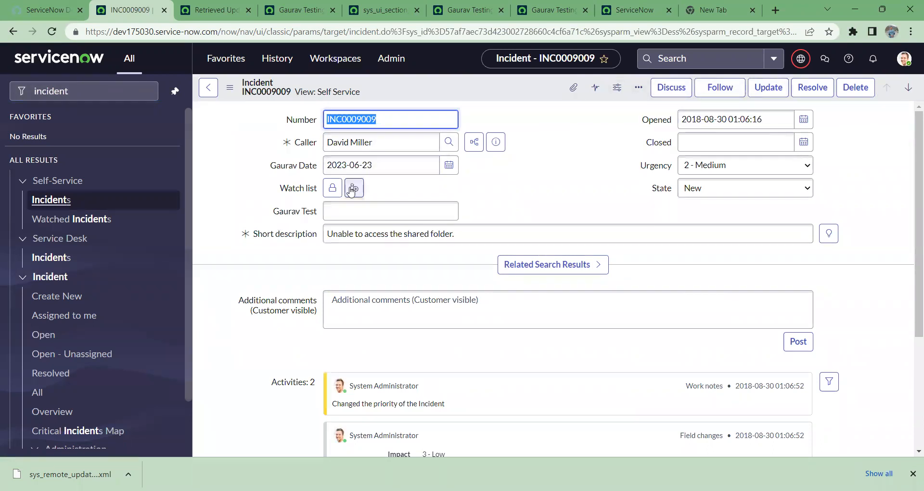
Step: Open the Form Layout configuration for the incident form
{"action": "right_click", "coordinate": [512, 91]}
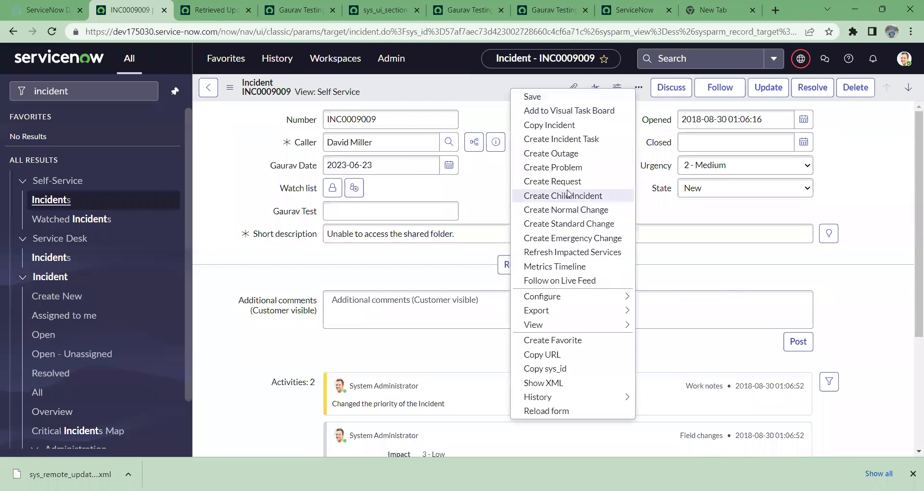
{"action": "mouse_move", "coordinate": [565, 298]}
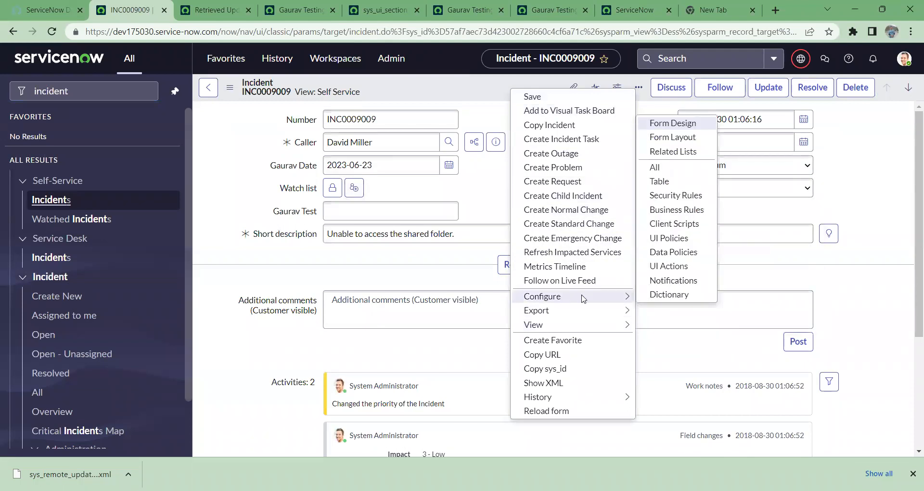
{"action": "left_click", "coordinate": [677, 139]}
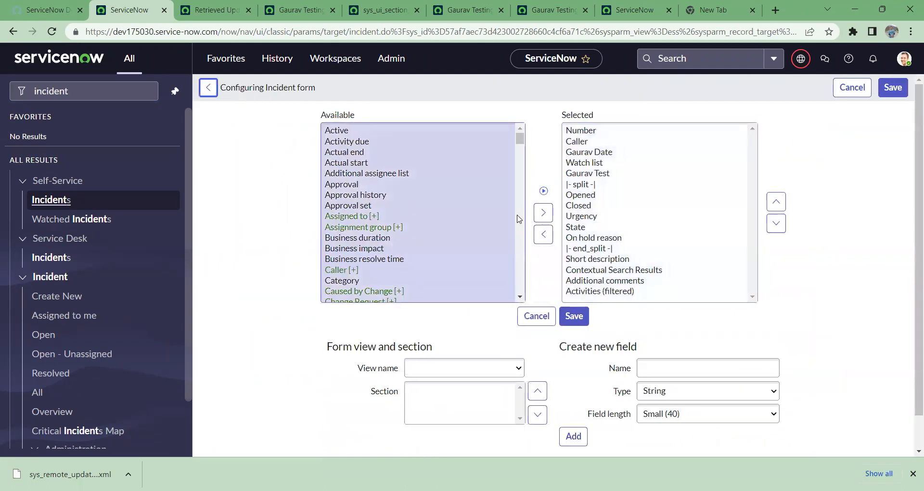
{"action": "left_click", "coordinate": [590, 153]}
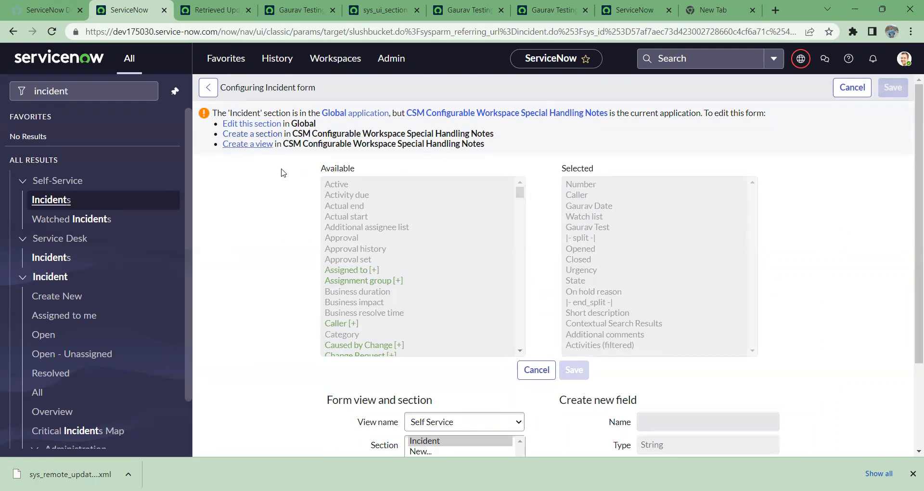
Step: Examine the incident form layout's field lists, new-field section, and scope-related editing options
{"action": "scroll", "coordinate": [443, 329], "scroll_direction": "down", "scroll_amount": 2}
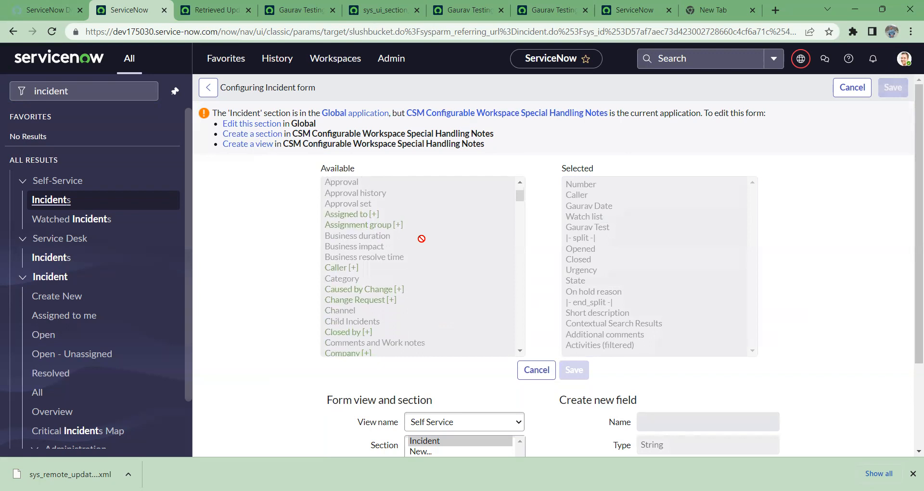
{"action": "scroll", "coordinate": [628, 307], "scroll_direction": "down", "scroll_amount": 1}
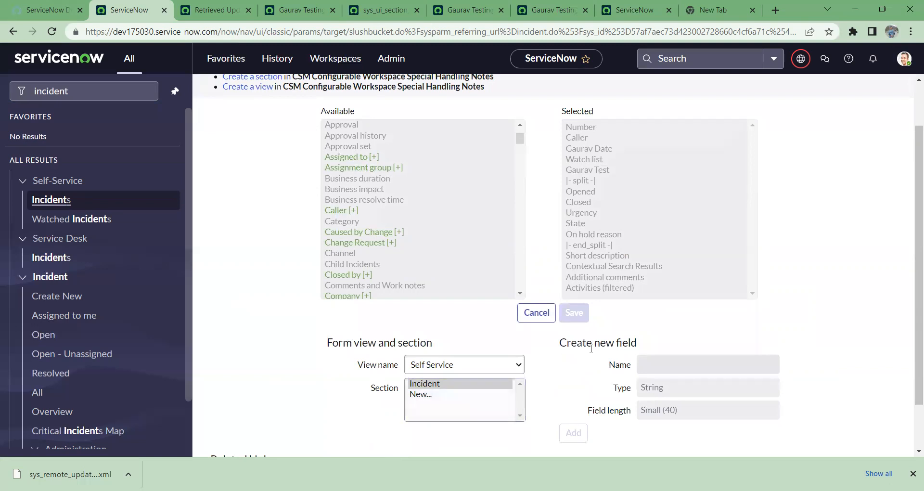
{"action": "scroll", "coordinate": [589, 346], "scroll_direction": "up", "scroll_amount": 1}
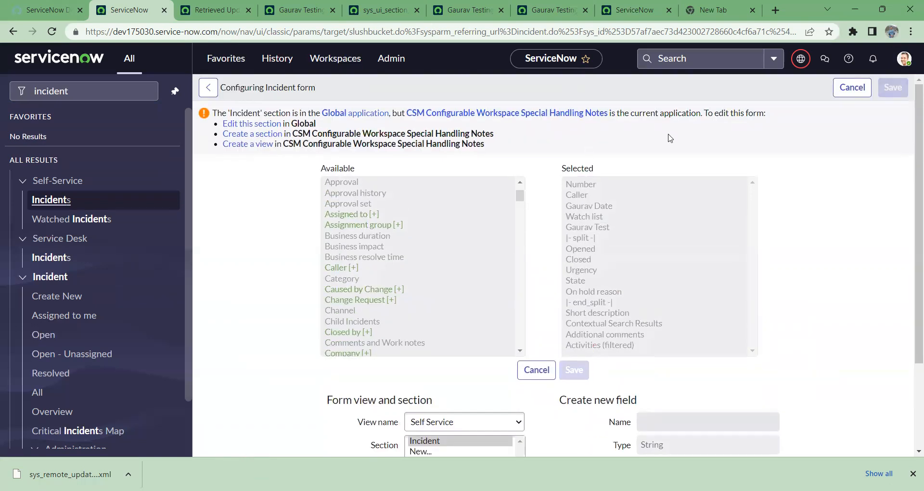
{"action": "scroll", "coordinate": [617, 258], "scroll_direction": "down", "scroll_amount": 2}
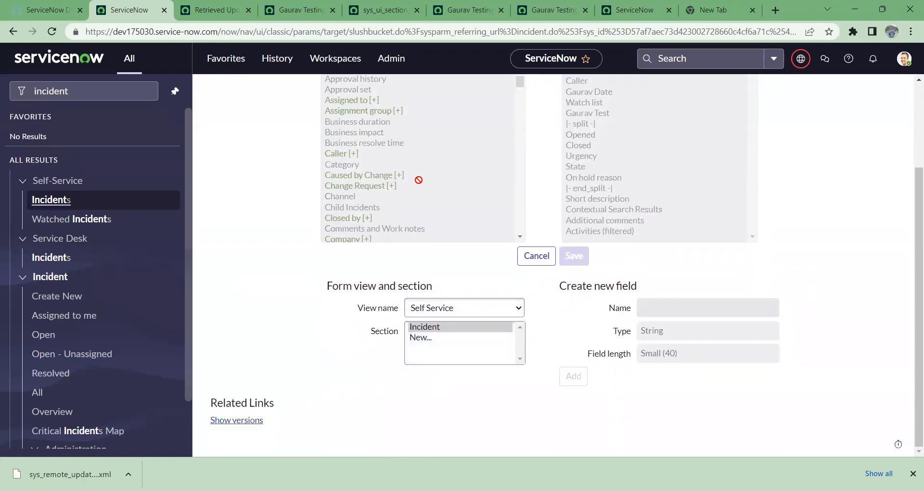
{"action": "scroll", "coordinate": [437, 201], "scroll_direction": "up", "scroll_amount": 3}
{"action": "scroll", "coordinate": [236, 182], "scroll_direction": "up", "scroll_amount": 2}
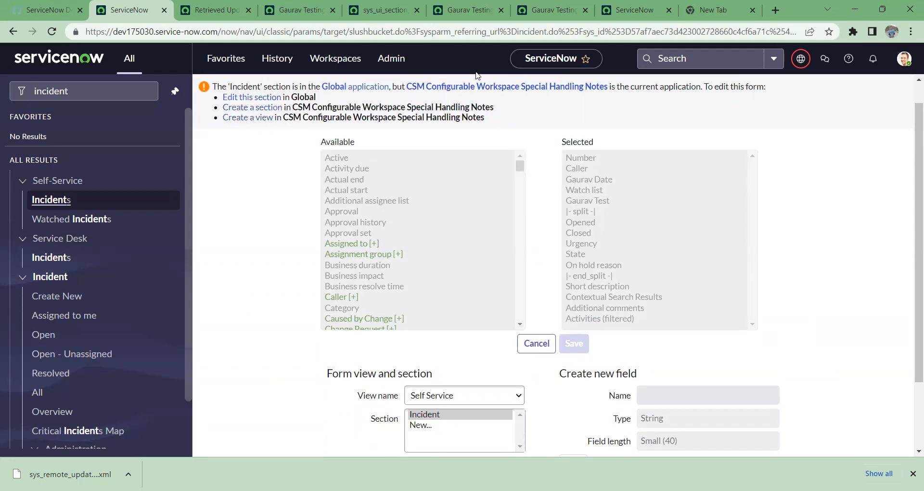
Step: Create a new incident form view named "Create CSM" in the CSM Configurable Workspace Special Handling Notes scope
{"action": "left_click", "coordinate": [256, 119]}
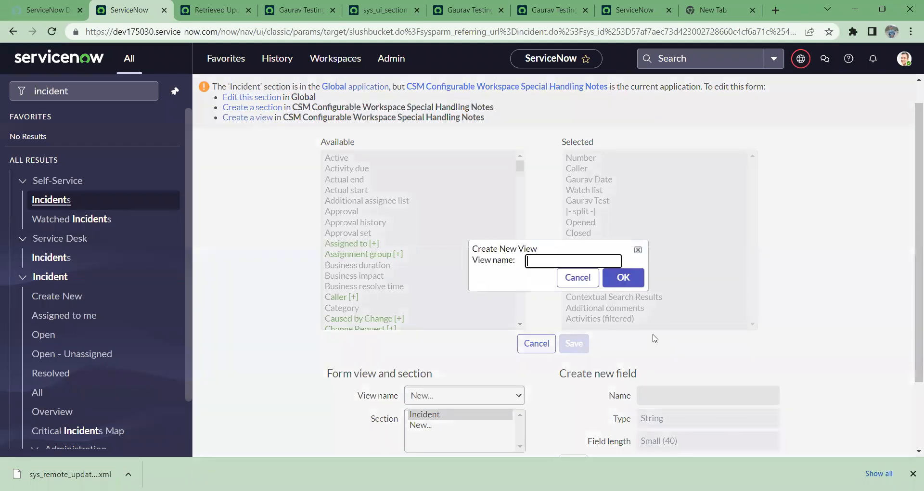
{"action": "left_click", "coordinate": [576, 259]}
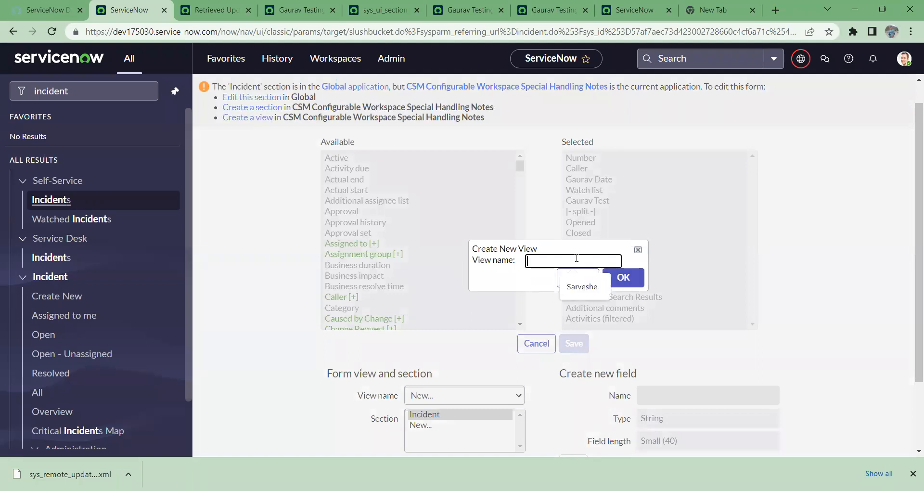
{"action": "type", "text": "Create"}
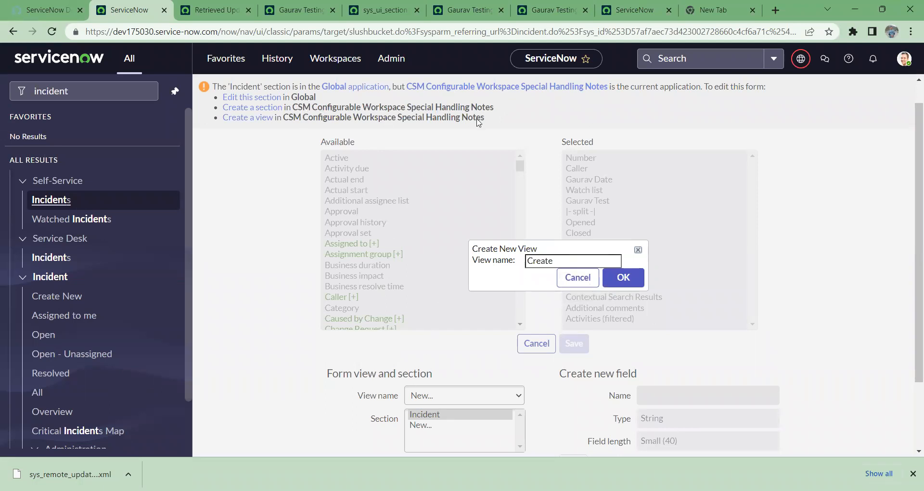
{"action": "left_click_drag", "start_coordinate": [255, 88], "coordinate": [217, 62]}
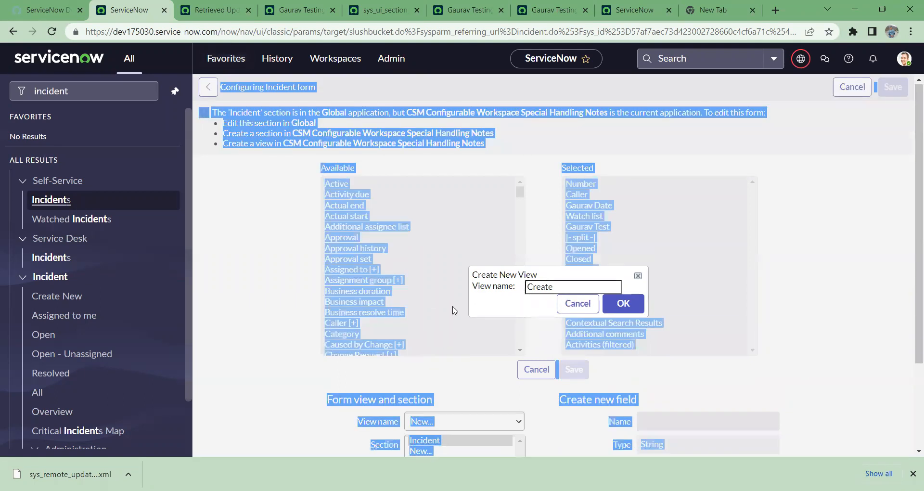
{"action": "left_click", "coordinate": [578, 288]}
{"action": "type", "text": "CSM"}
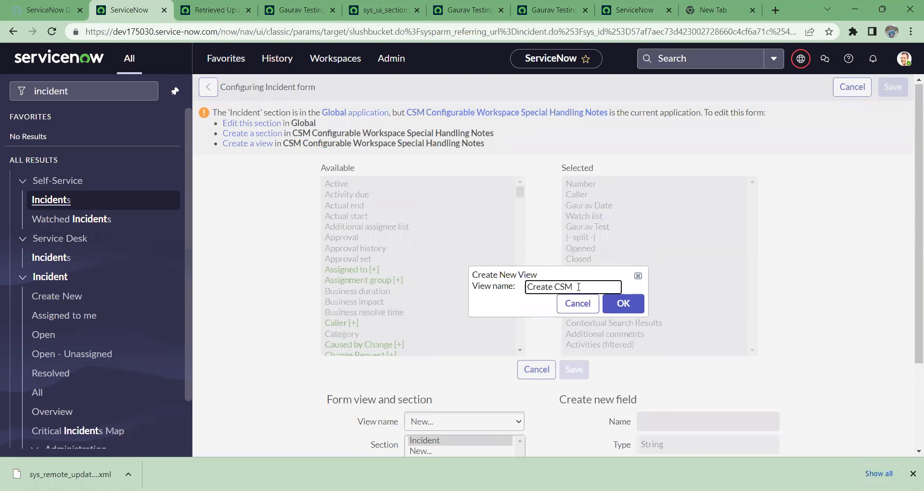
{"action": "left_click", "coordinate": [623, 303]}
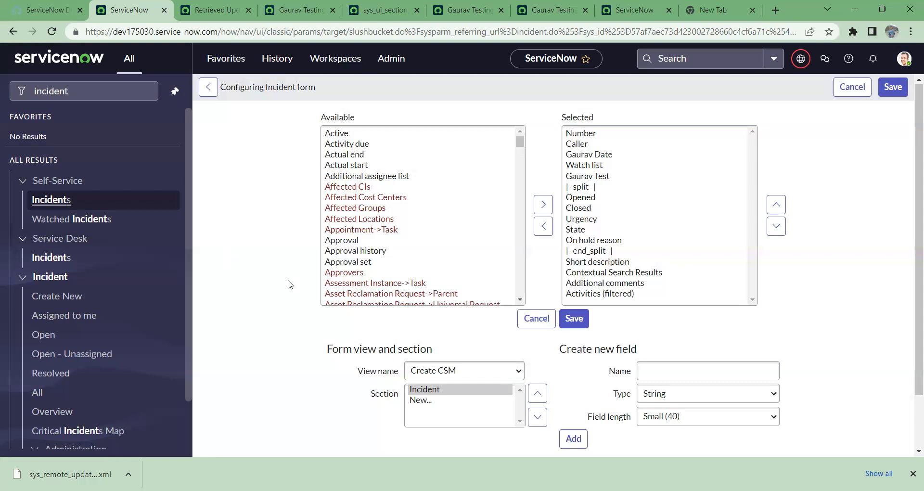
Step: Add a new String field of length Small (40) to the Create CSM view, named with the presenter's first name followed by "CSM Field"
{"action": "scroll", "coordinate": [603, 187], "scroll_direction": "down", "scroll_amount": 1}
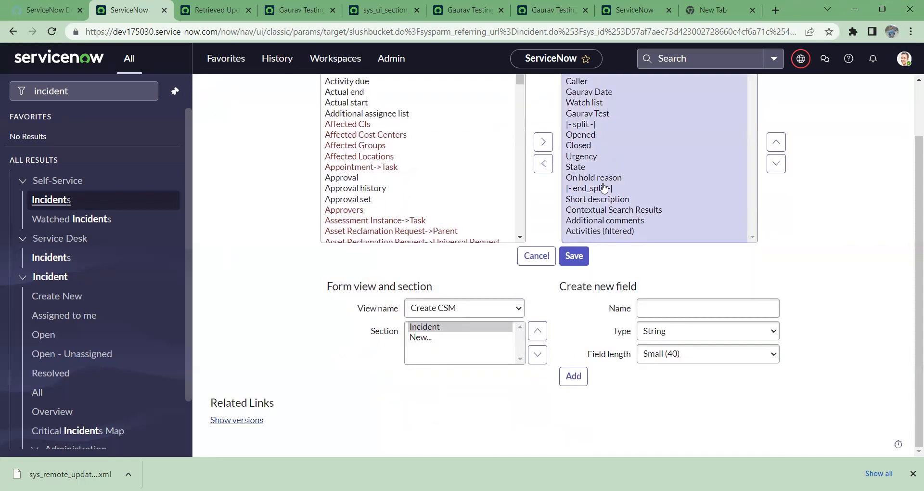
{"action": "left_click", "coordinate": [667, 308]}
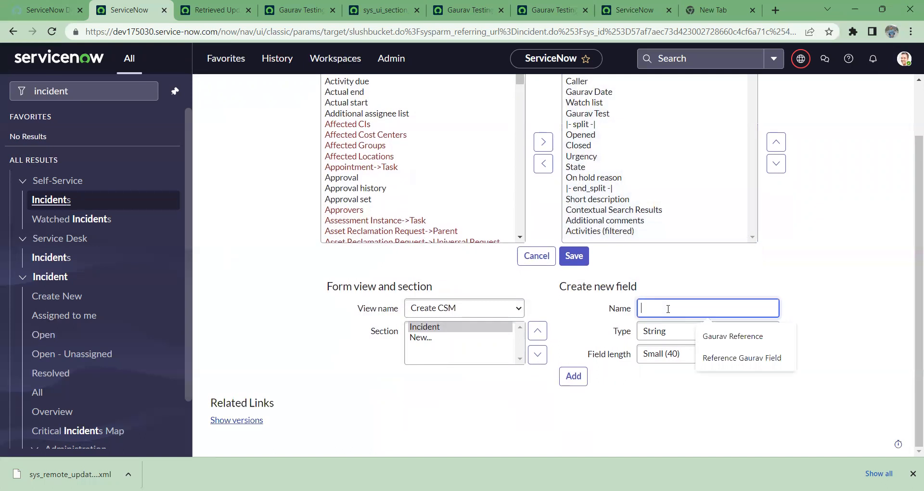
{"action": "type", "text": "Gaurav CSM"}
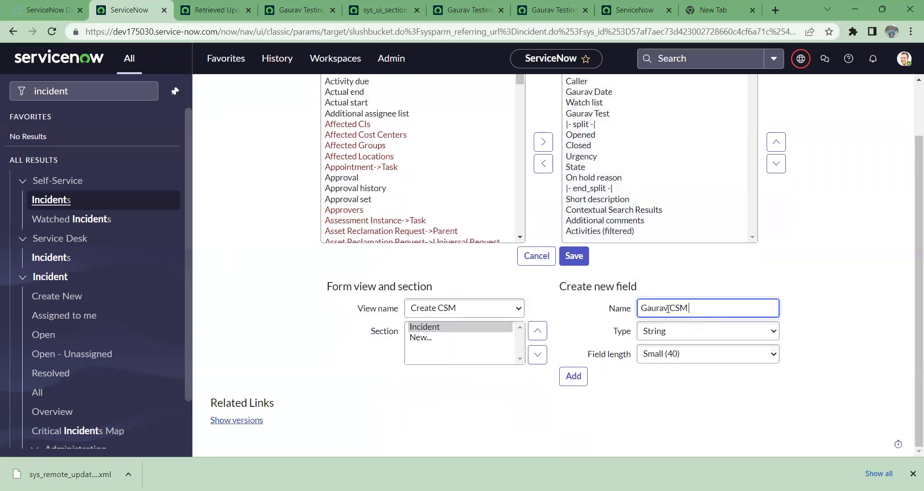
{"action": "type", "text": " Filed"}
{"action": "key", "text": "BackSpace"}
{"action": "key", "text": "BackSpace"}
{"action": "key", "text": "BackSpace"}
{"action": "type", "text": "ed"}
{"action": "key", "text": "BackSpace"}
{"action": "type", "text": "ld"}
{"action": "left_click", "coordinate": [589, 369]}
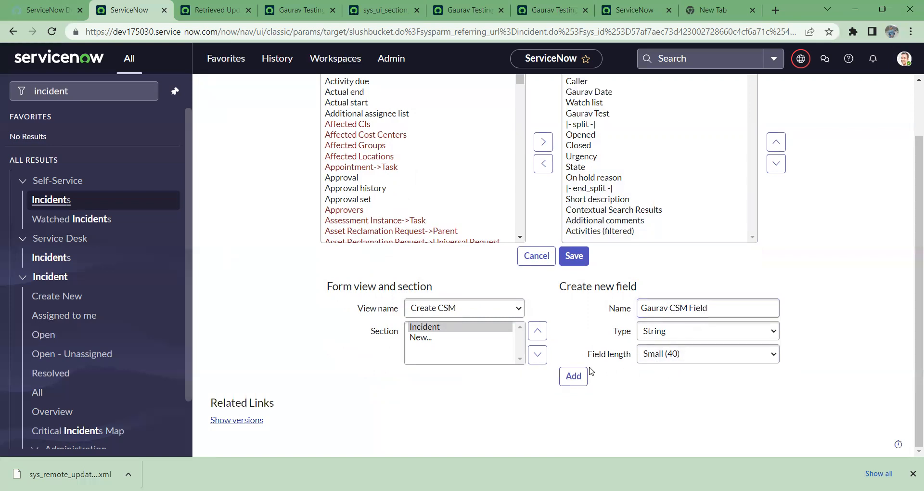
{"action": "left_click", "coordinate": [573, 375]}
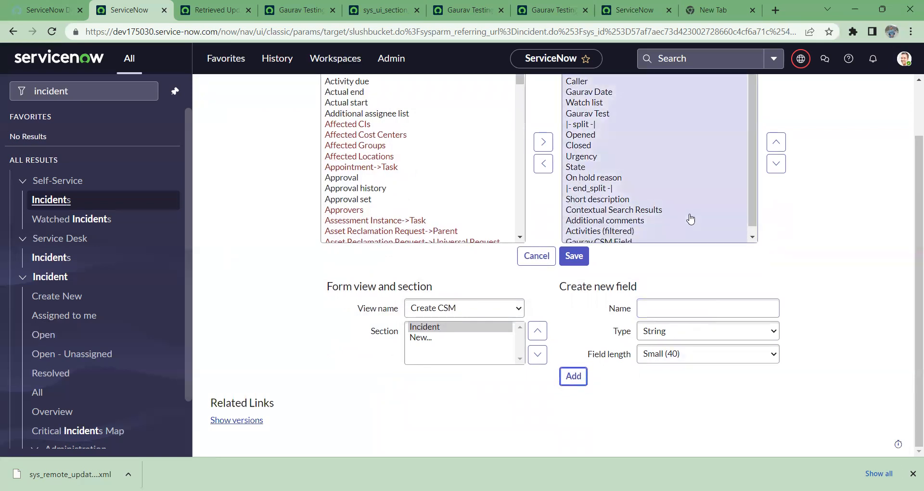
Step: Move the new CSM field up the selected fields to just above the split marker
{"action": "left_click", "coordinate": [776, 153]}
{"action": "left_click", "coordinate": [776, 153]}
{"action": "left_click", "coordinate": [776, 153]}
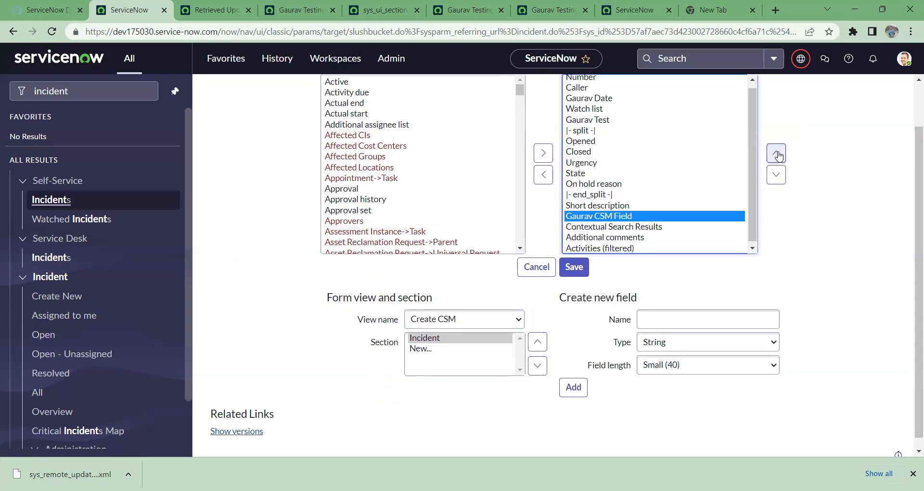
{"action": "left_click", "coordinate": [776, 153]}
{"action": "left_click", "coordinate": [776, 153]}
{"action": "left_click", "coordinate": [776, 153]}
{"action": "left_click", "coordinate": [776, 153]}
{"action": "left_click", "coordinate": [776, 153]}
{"action": "left_click", "coordinate": [776, 153]}
{"action": "left_click", "coordinate": [776, 153]}
{"action": "left_click", "coordinate": [776, 153]}
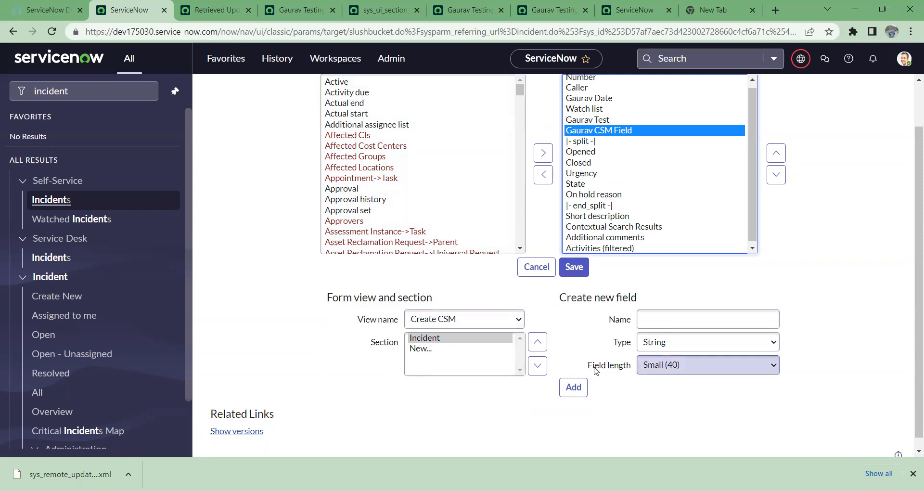
Step: Check the current application scope and update set, and save the Create CSM form layout
{"action": "left_click", "coordinate": [800, 58]}
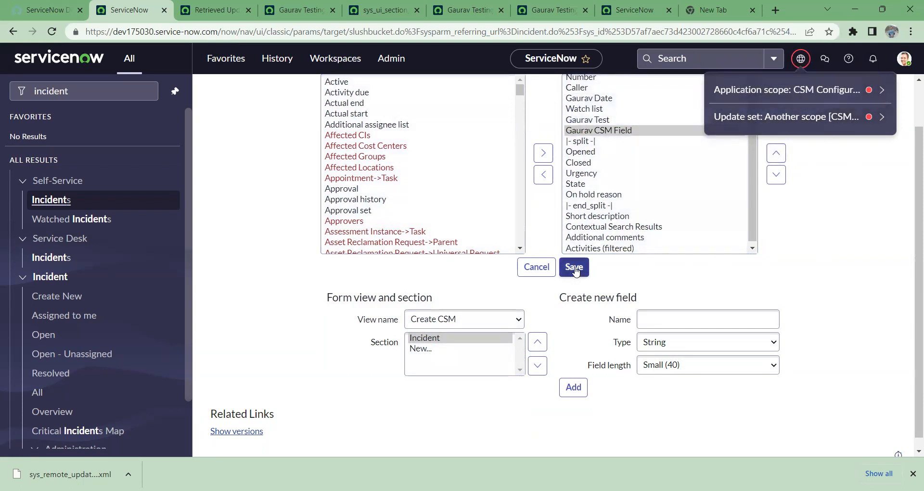
{"action": "left_click", "coordinate": [574, 267]}
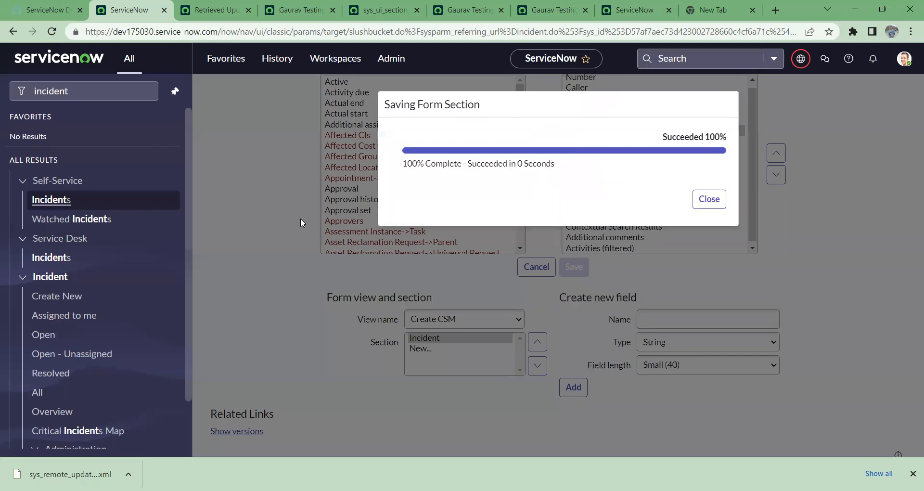
{"action": "left_click", "coordinate": [709, 199]}
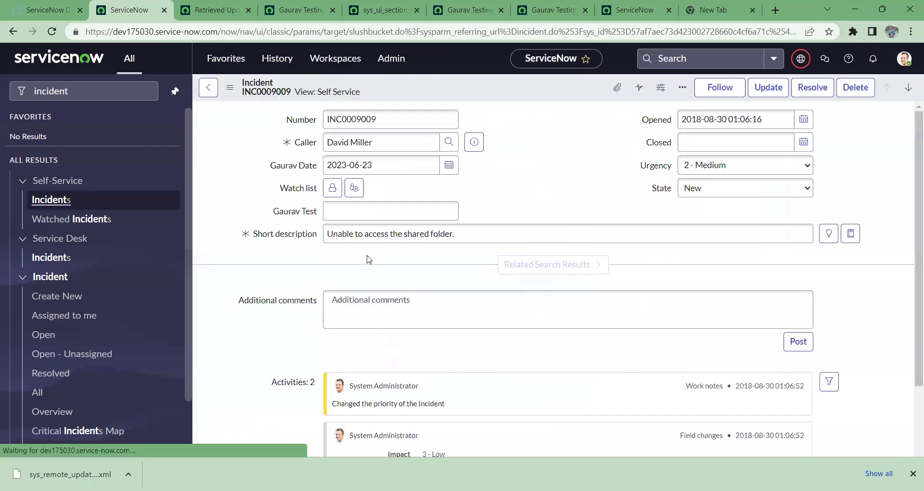
Step: Examine the incident form's available actions and its list of views, including Create CSM
{"action": "right_click", "coordinate": [484, 87]}
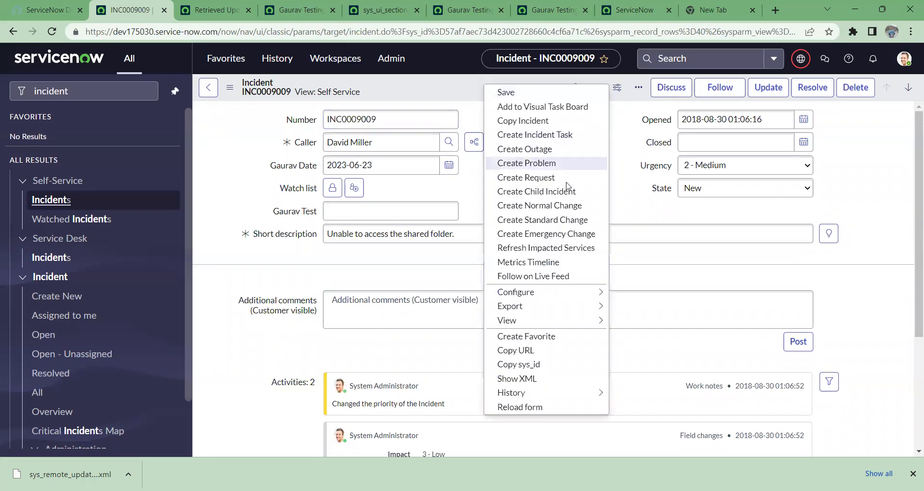
{"action": "mouse_move", "coordinate": [582, 296]}
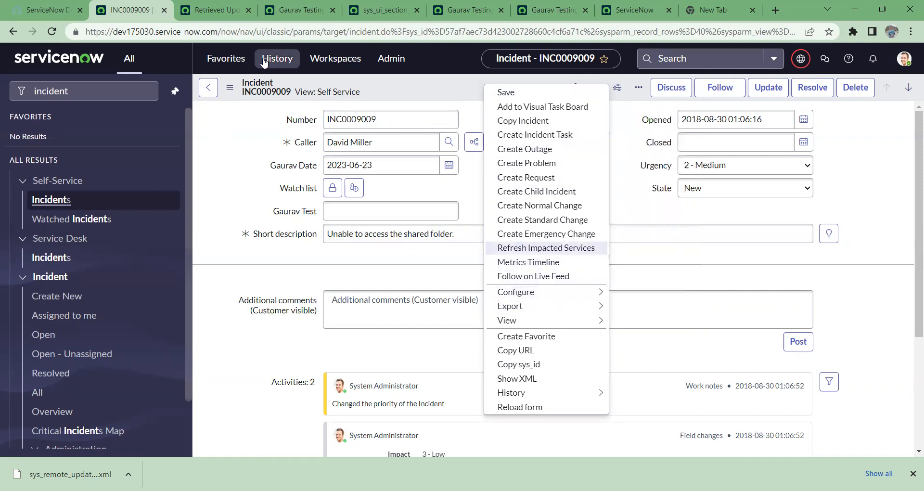
{"action": "left_click", "coordinate": [419, 93]}
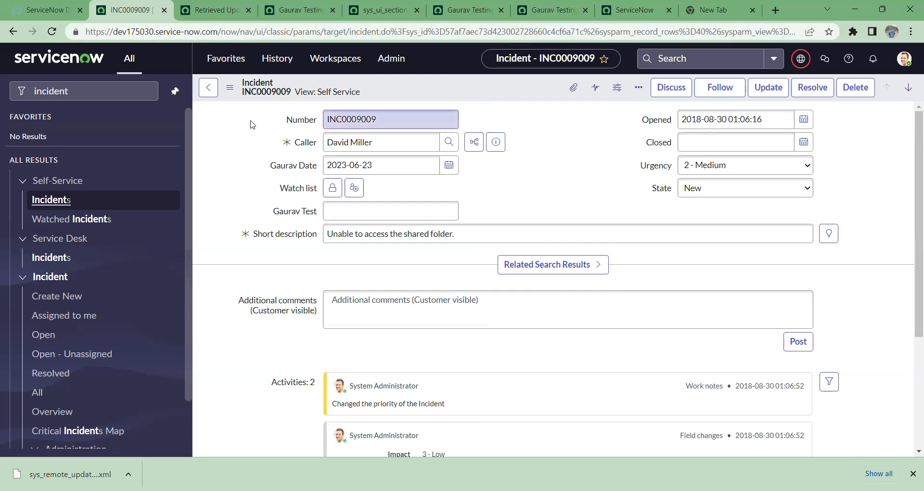
{"action": "right_click", "coordinate": [537, 92]}
{"action": "left_click", "coordinate": [491, 195]}
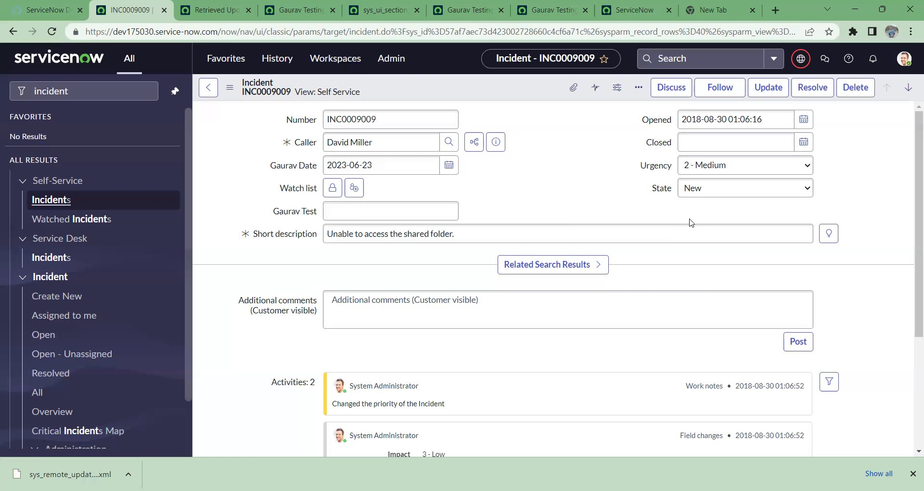
{"action": "left_click", "coordinate": [338, 94]}
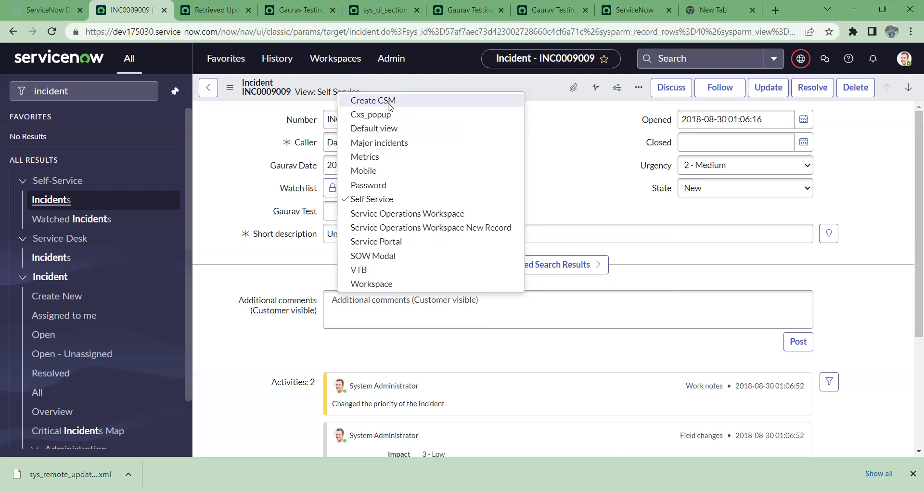
{"action": "left_click", "coordinate": [474, 90]}
{"action": "right_click", "coordinate": [475, 90]}
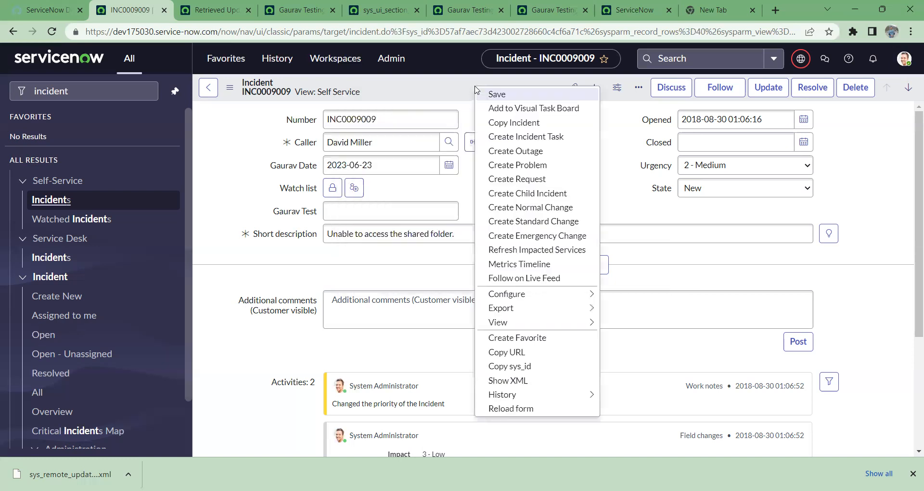
{"action": "left_click", "coordinate": [341, 95]}
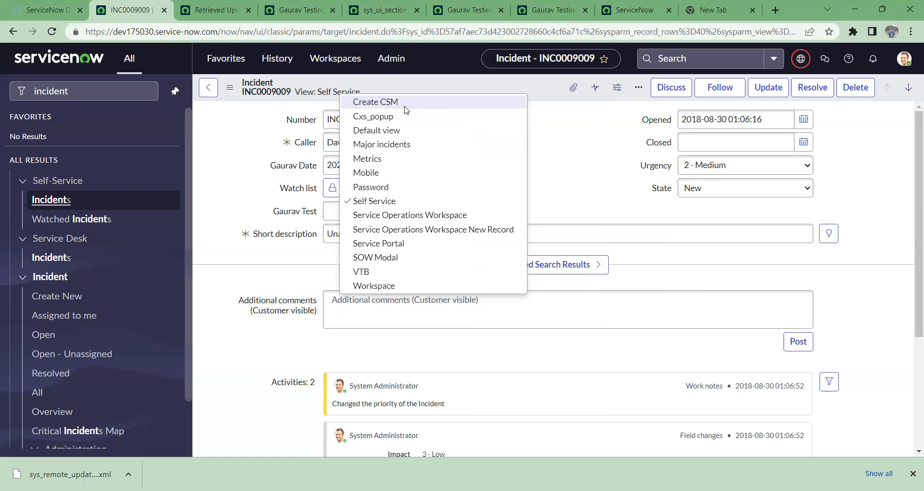
{"action": "left_click", "coordinate": [553, 90]}
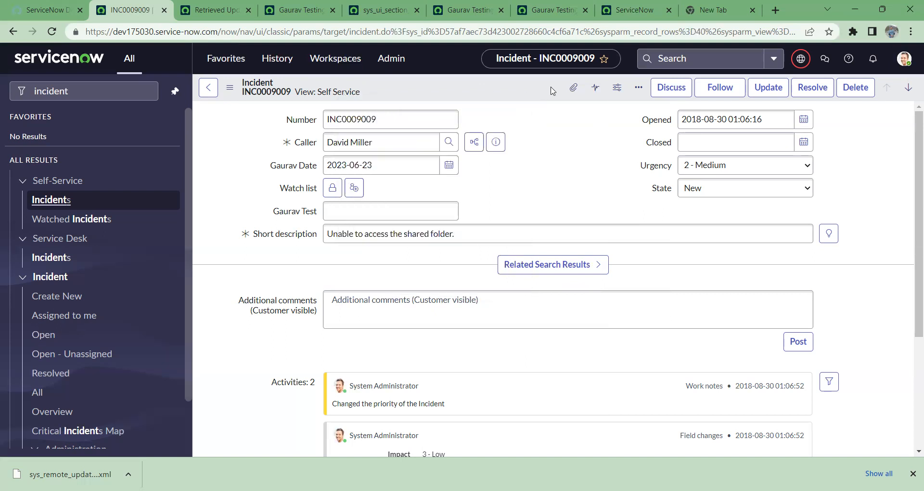
Step: Open the incident's Form Layout configuration and review the scope-related editing options and fields of the Self Service view
{"action": "right_click", "coordinate": [463, 89]}
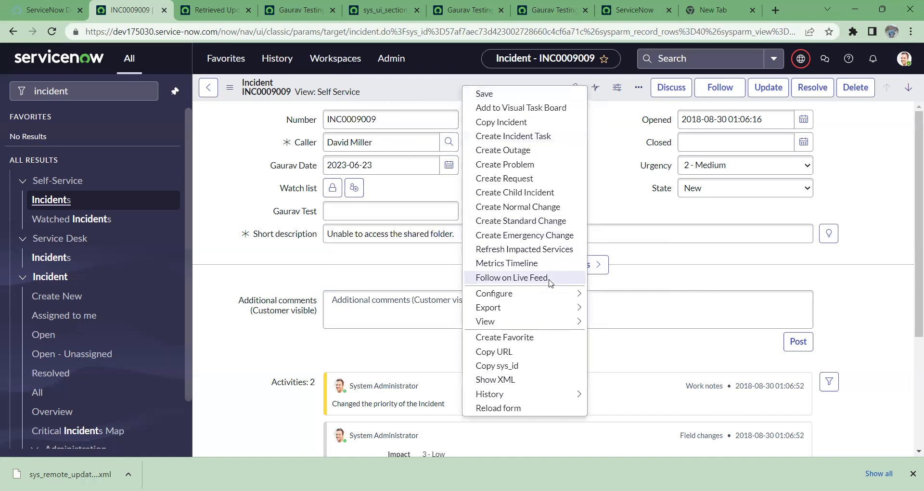
{"action": "mouse_move", "coordinate": [551, 292]}
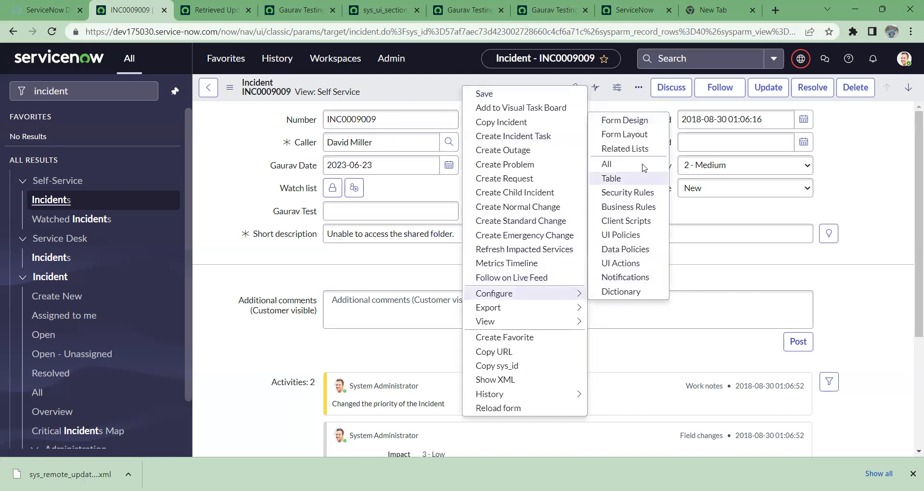
{"action": "left_click", "coordinate": [633, 135]}
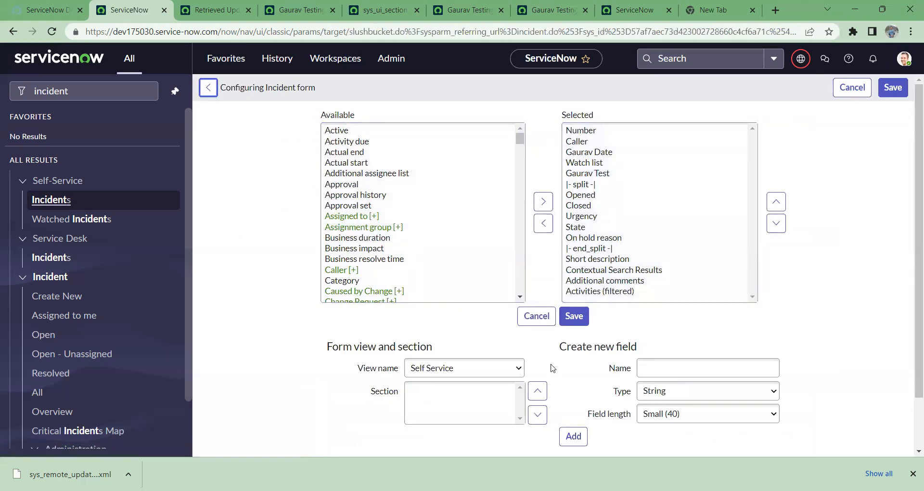
{"action": "scroll", "coordinate": [448, 375], "scroll_direction": "down", "scroll_amount": 3}
{"action": "scroll", "coordinate": [448, 376], "scroll_direction": "up", "scroll_amount": 3}
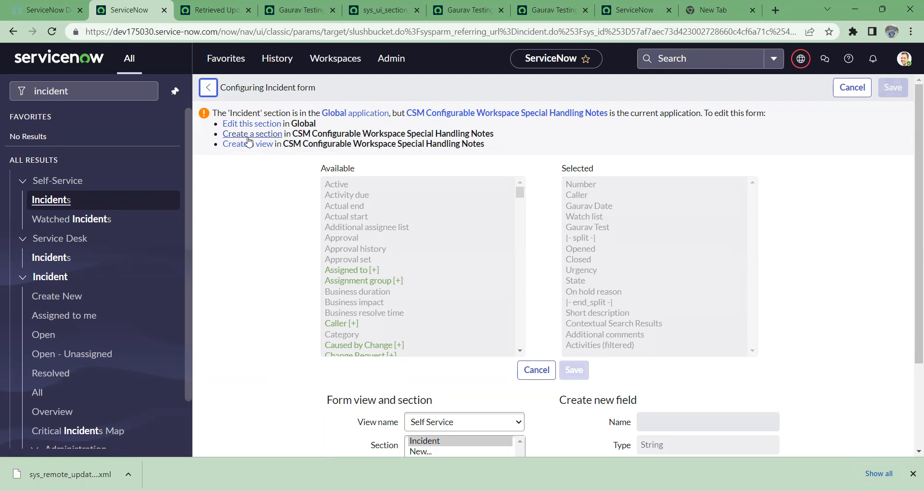
{"action": "scroll", "coordinate": [449, 234], "scroll_direction": "down", "scroll_amount": 3}
{"action": "scroll", "coordinate": [434, 190], "scroll_direction": "down", "scroll_amount": 2}
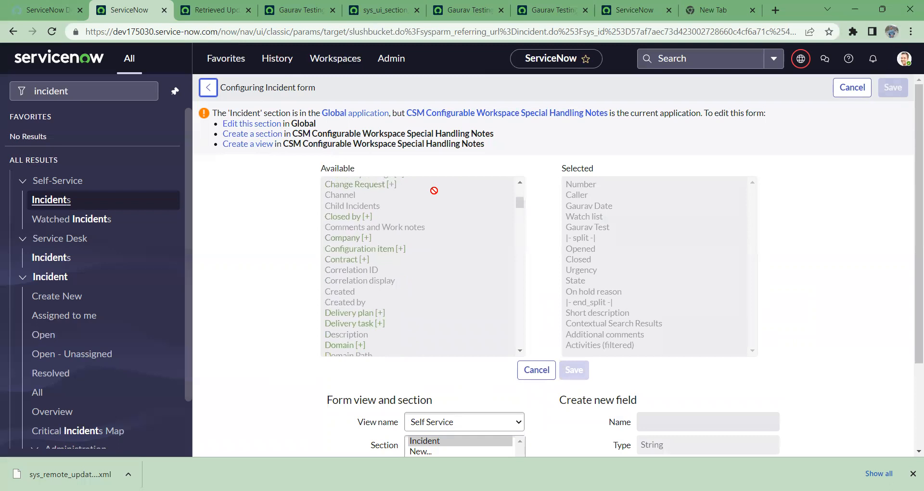
{"action": "scroll", "coordinate": [316, 245], "scroll_direction": "down", "scroll_amount": 3}
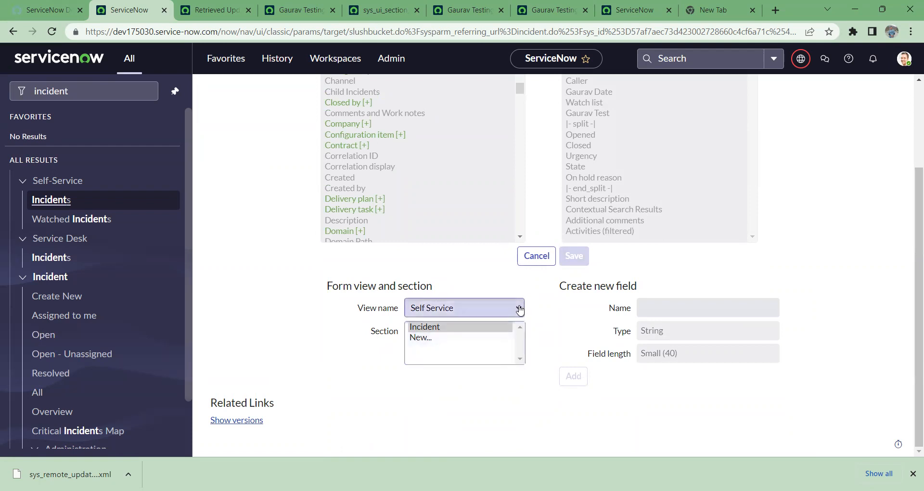
Step: Show the form layout of the Create CSM view and review its selected fields
{"action": "left_click", "coordinate": [451, 313]}
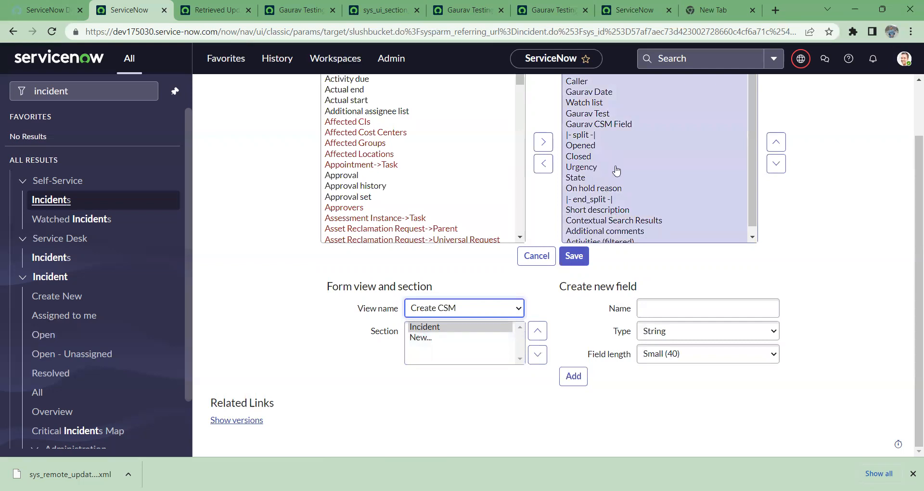
{"action": "scroll", "coordinate": [330, 354], "scroll_direction": "up", "scroll_amount": 2}
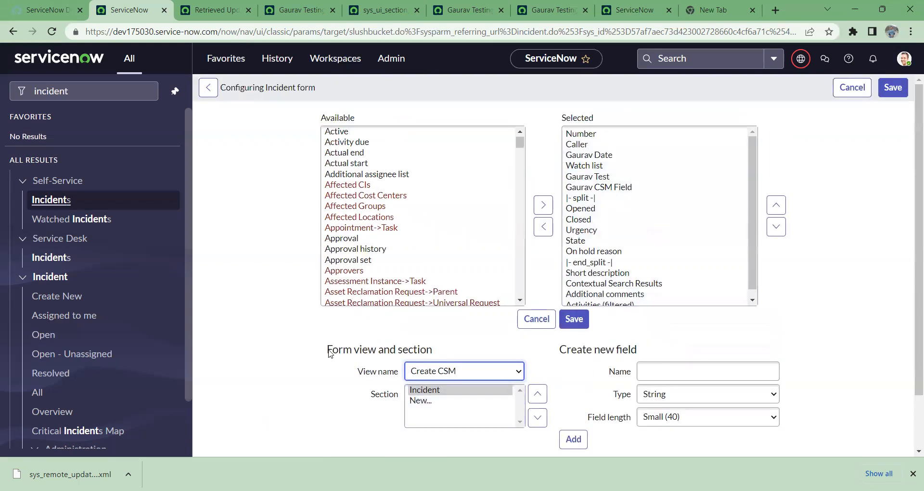
{"action": "scroll", "coordinate": [314, 381], "scroll_direction": "down", "scroll_amount": 1}
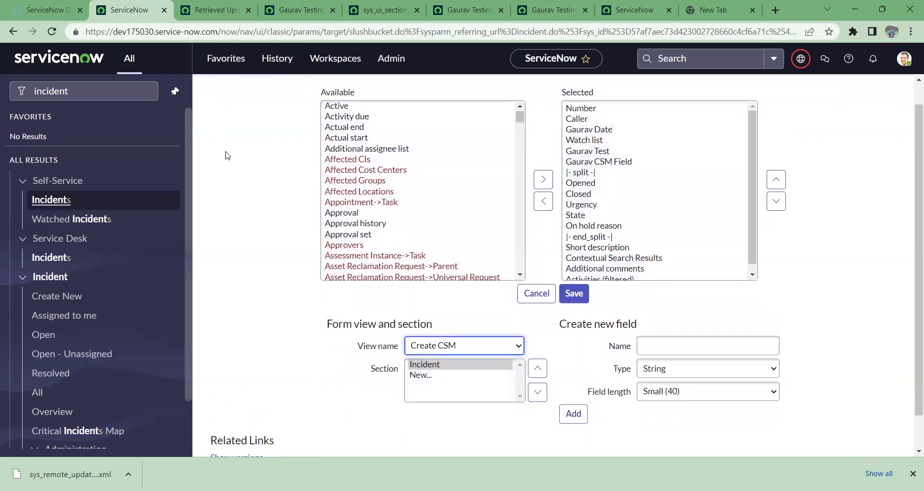
{"action": "scroll", "coordinate": [226, 154], "scroll_direction": "up", "scroll_amount": 1}
Step: Return to incident INC0009009 and switch its form to the Create CSM view
{"action": "left_click", "coordinate": [208, 87]}
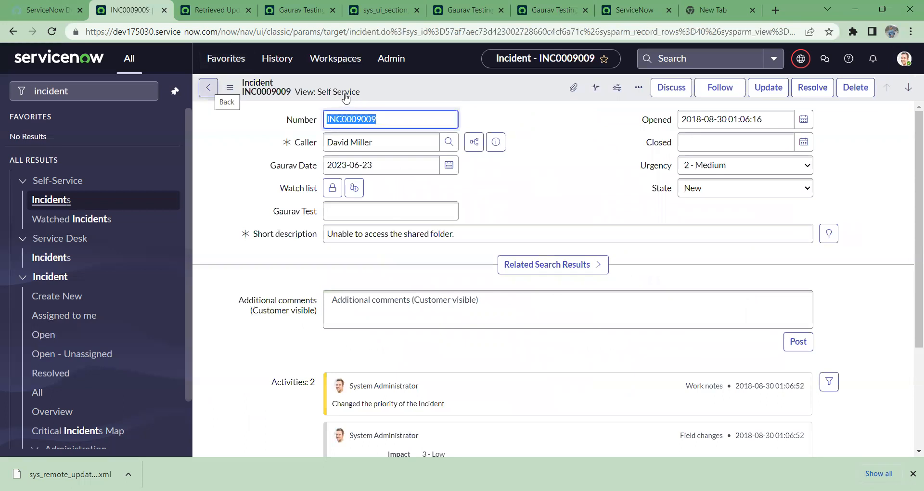
{"action": "left_click", "coordinate": [345, 92]}
{"action": "left_click", "coordinate": [395, 101]}
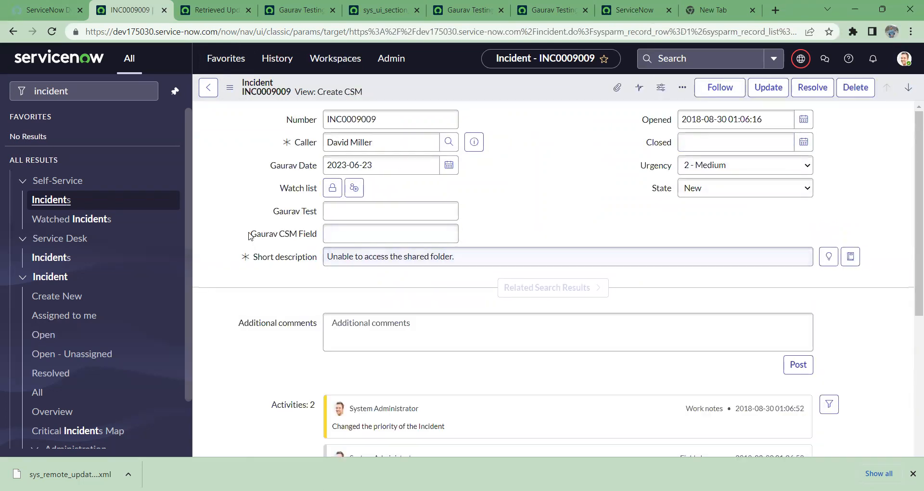
Step: Open the record of the current update set, Another scope, from the incident form
{"action": "left_click_drag", "start_coordinate": [250, 234], "coordinate": [318, 241]}
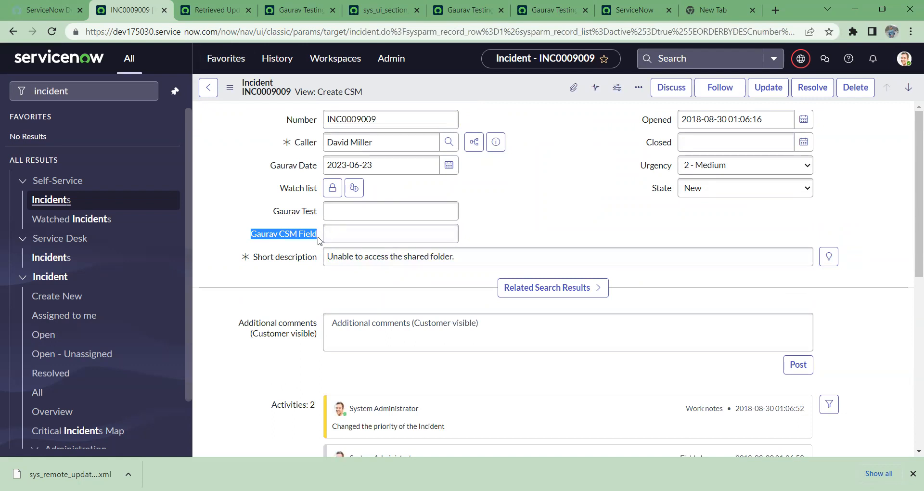
{"action": "left_click", "coordinate": [804, 65]}
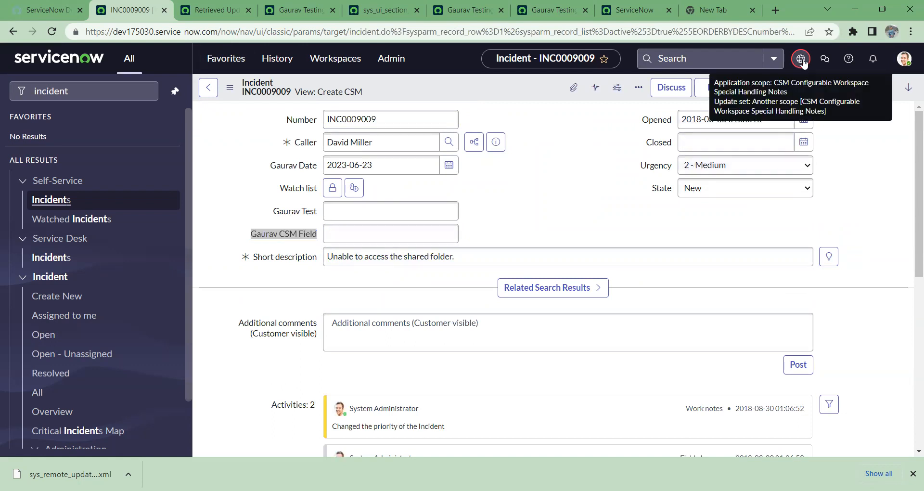
{"action": "left_click", "coordinate": [876, 117]}
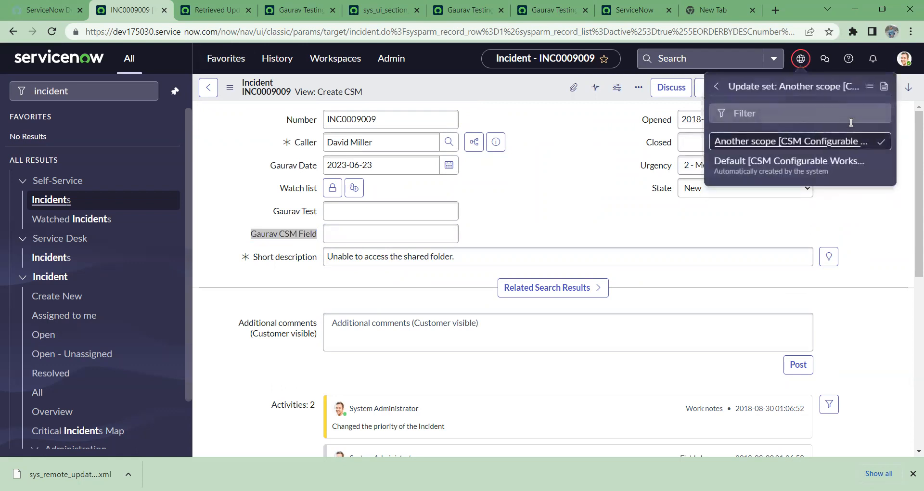
{"action": "left_click", "coordinate": [884, 88]}
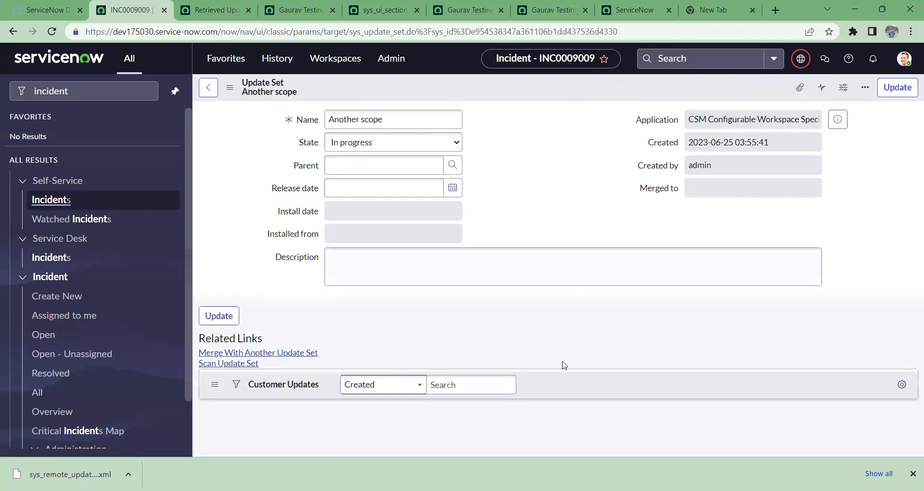
Step: Review the customer updates captured in the Another scope update set, including the UI View, Form Layout, Field Label and Dictionary entries
{"action": "scroll", "coordinate": [563, 378], "scroll_direction": "down", "scroll_amount": 2}
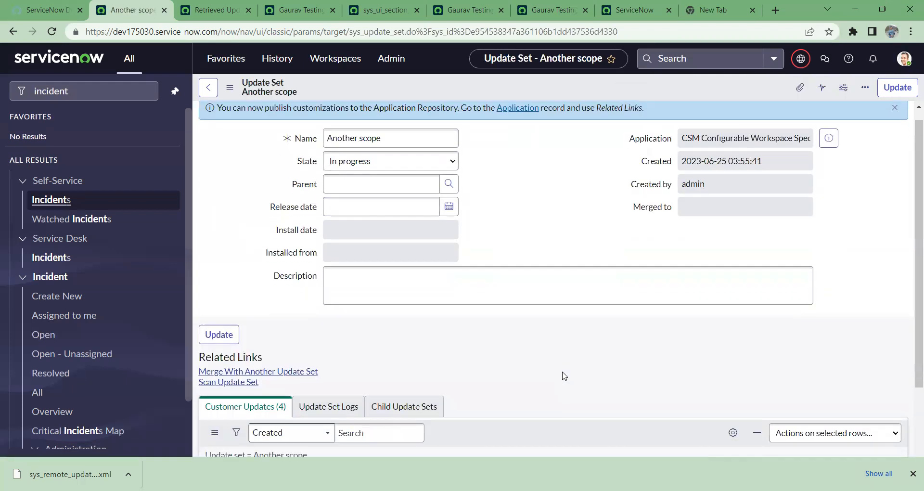
{"action": "scroll", "coordinate": [563, 374], "scroll_direction": "down", "scroll_amount": 3}
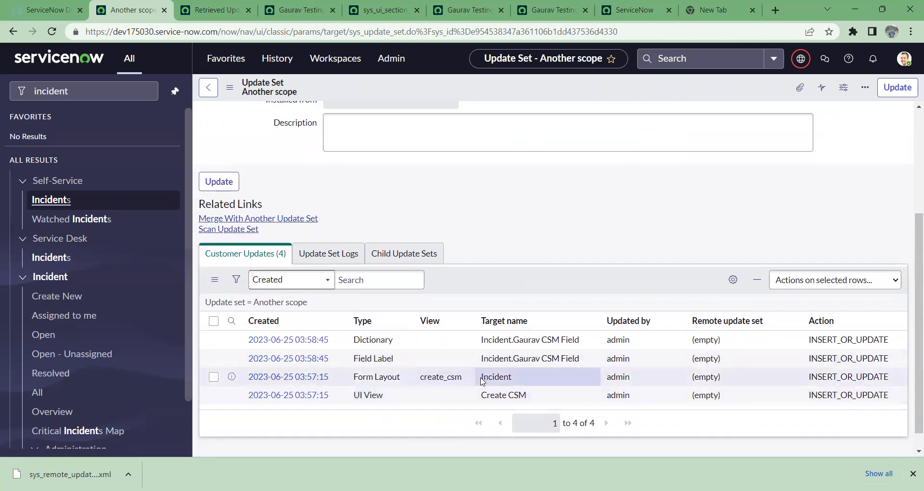
{"action": "left_click_drag", "start_coordinate": [485, 394], "coordinate": [559, 402]}
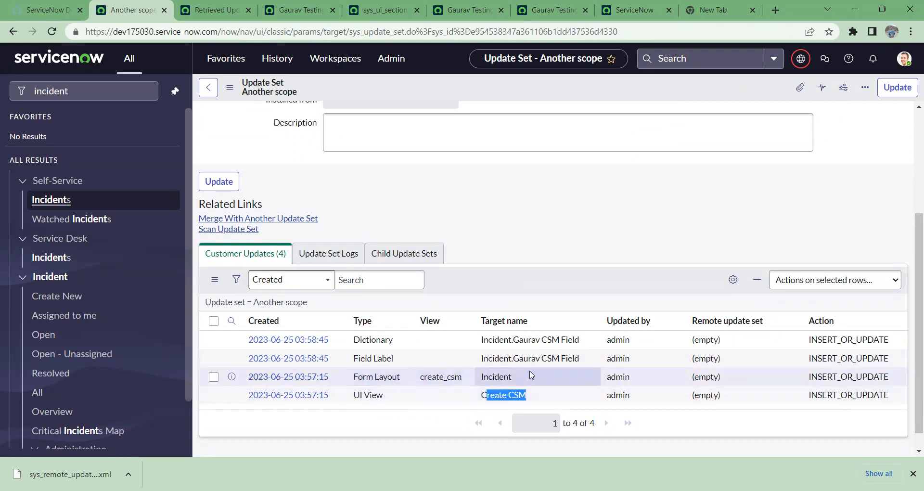
{"action": "left_click_drag", "start_coordinate": [347, 358], "coordinate": [404, 361]}
{"action": "mouse_move", "coordinate": [487, 359]}
{"action": "left_mouse_down"}
{"action": "mouse_move", "coordinate": [621, 377]}
{"action": "mouse_move", "coordinate": [592, 359]}
{"action": "mouse_move", "coordinate": [487, 371]}
{"action": "left_mouse_up"}
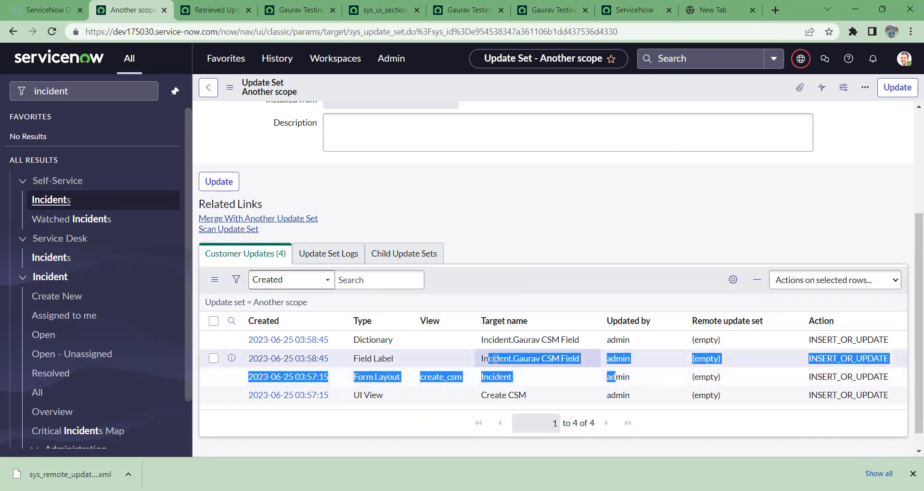
{"action": "left_click", "coordinate": [480, 269]}
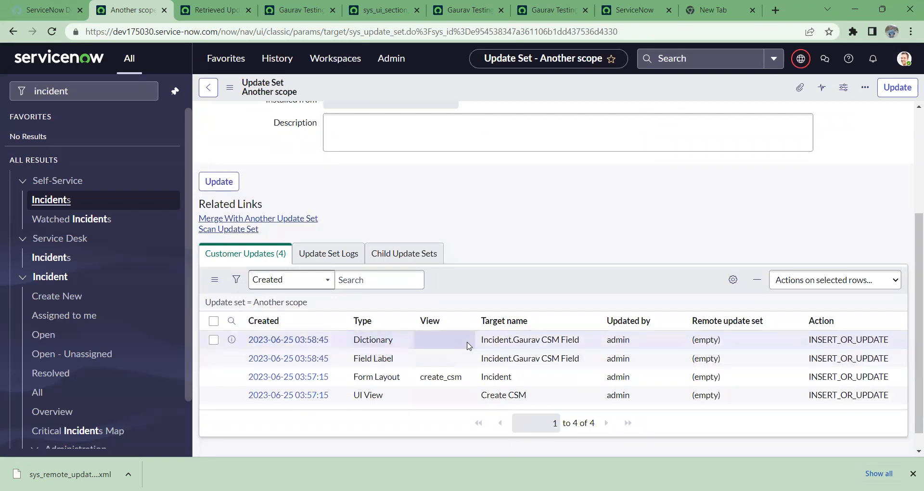
{"action": "left_click_drag", "start_coordinate": [481, 340], "coordinate": [509, 340]}
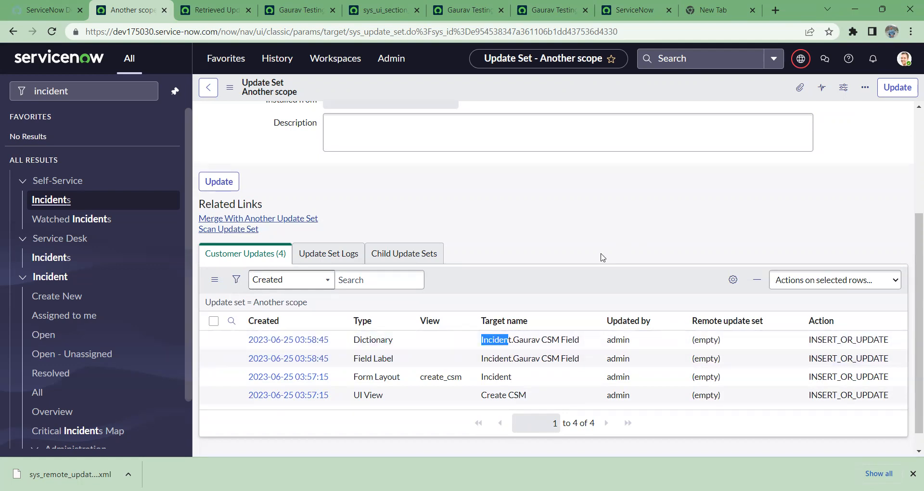
Step: Set the Another scope update set's state to Complete and save the record
{"action": "scroll", "coordinate": [601, 257], "scroll_direction": "up", "scroll_amount": 4}
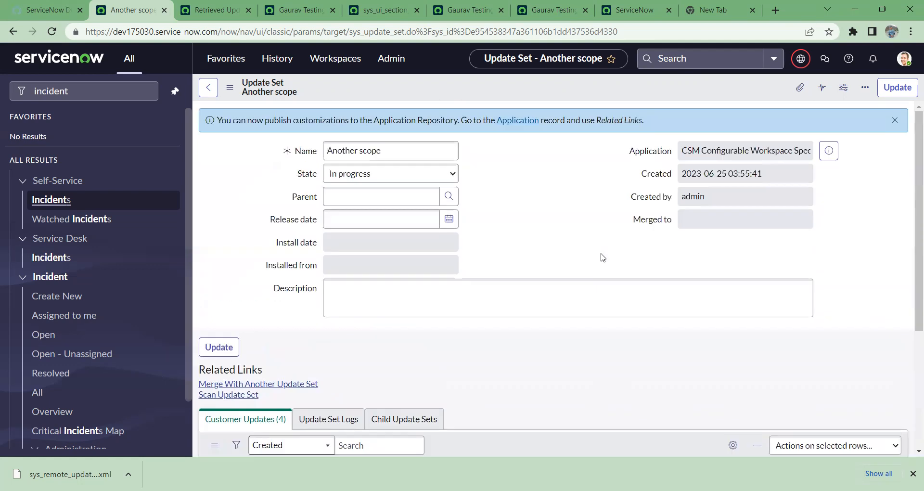
{"action": "left_click", "coordinate": [390, 183]}
{"action": "left_click", "coordinate": [381, 195]}
{"action": "right_click", "coordinate": [626, 86]}
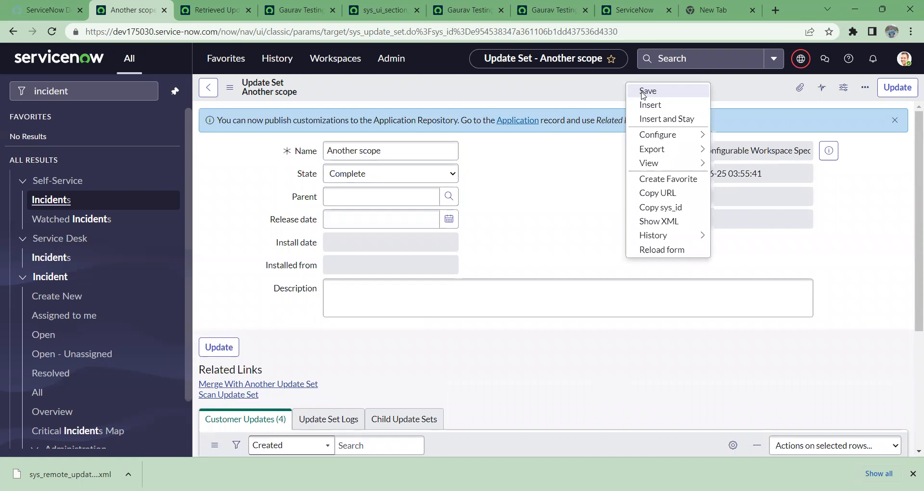
{"action": "left_click", "coordinate": [641, 94]}
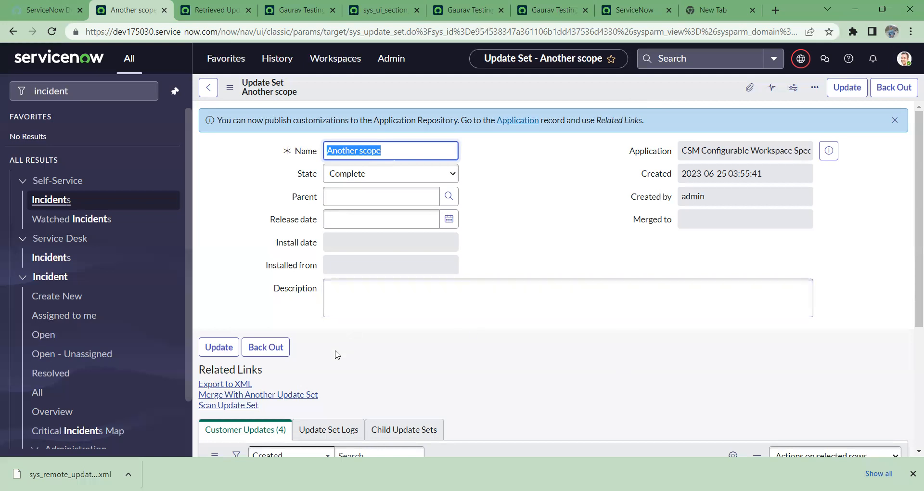
Step: Open the list of open incidents in its own browser tab beside the update set, checking incident INC0009009 and returning to the list
{"action": "right_click", "coordinate": [47, 339]}
{"action": "left_click", "coordinate": [80, 343]}
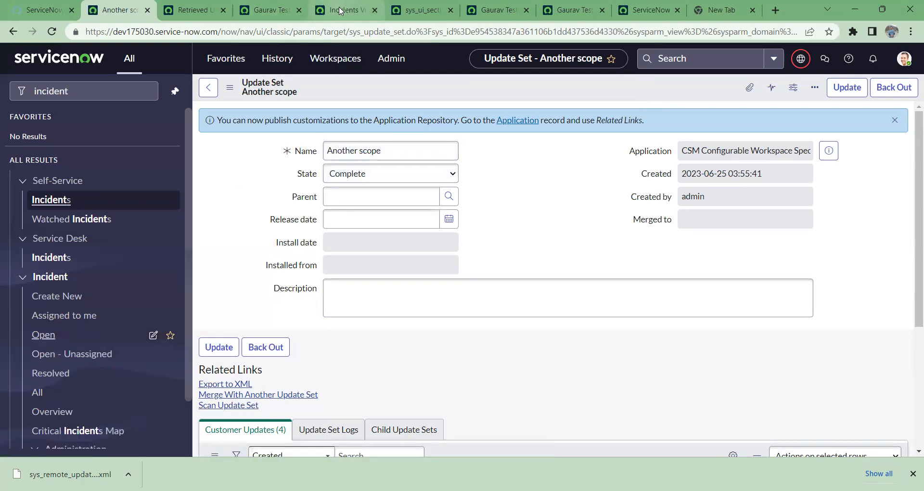
{"action": "left_click_drag", "start_coordinate": [339, 9], "coordinate": [178, 9]}
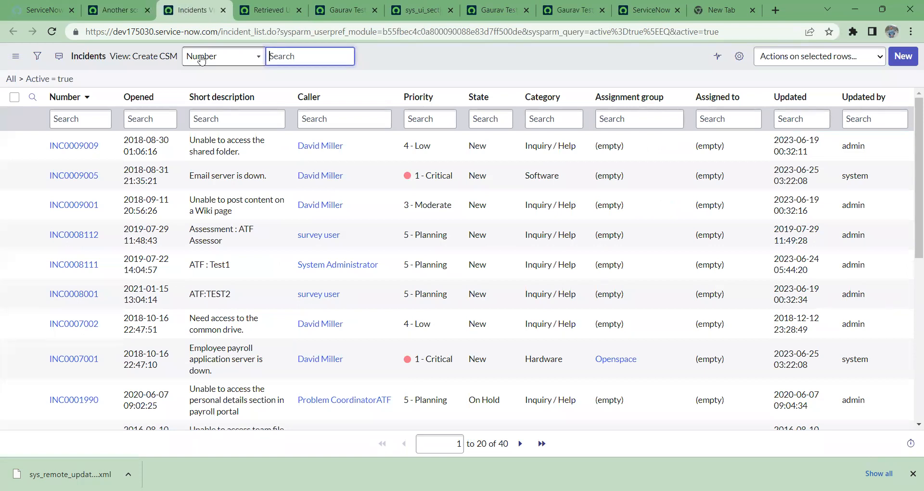
{"action": "left_click", "coordinate": [77, 146]}
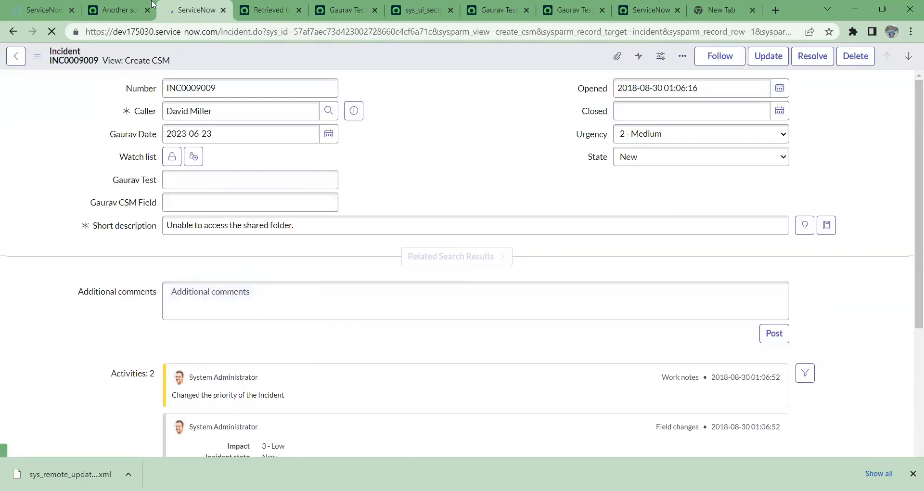
{"action": "left_click", "coordinate": [13, 31]}
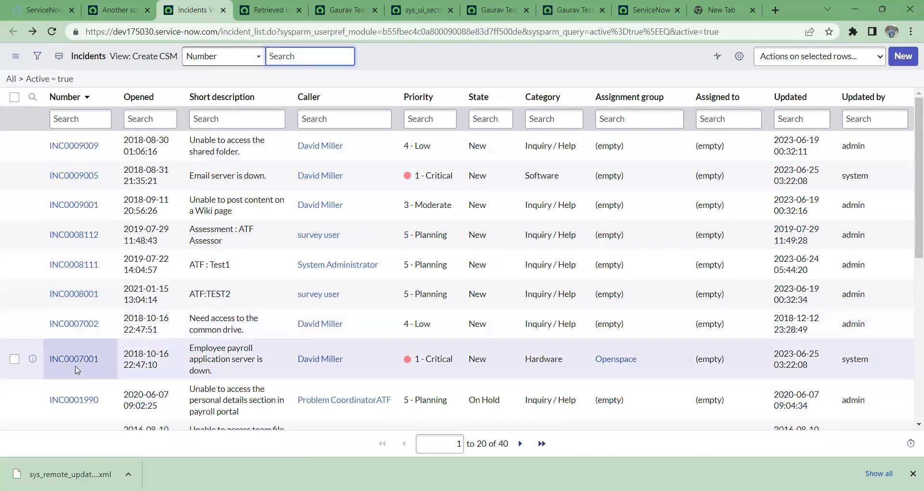
Step: Open incident INC0007001 in a separate browser tab and switch its form to the Default view
{"action": "middle_click", "coordinate": [78, 366]}
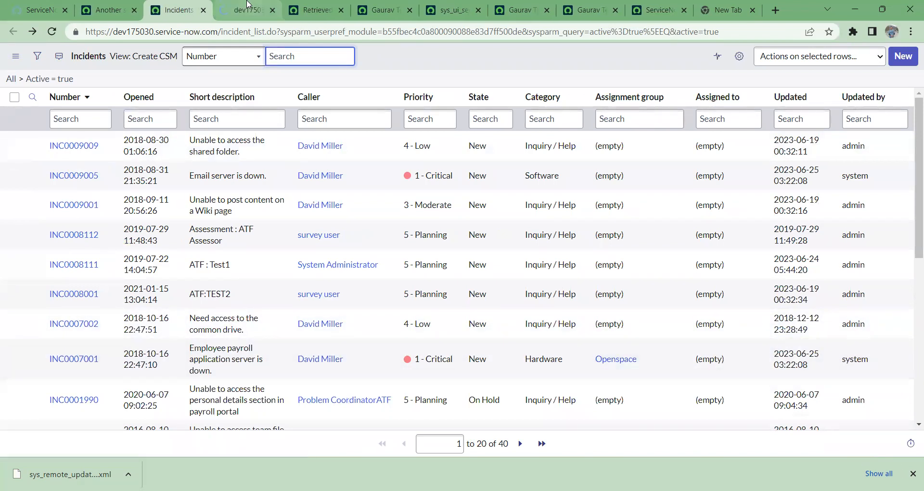
{"action": "left_click", "coordinate": [247, 10]}
{"action": "left_click_drag", "start_coordinate": [247, 3], "coordinate": [189, 4]}
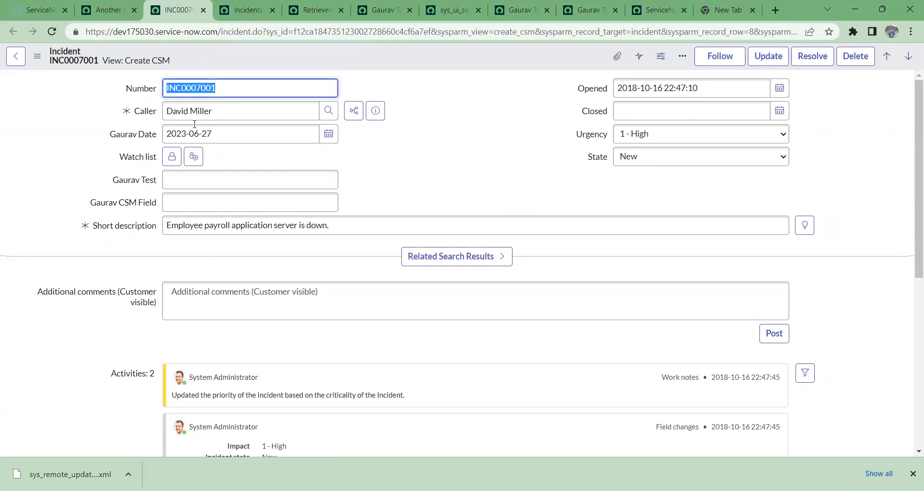
{"action": "left_click", "coordinate": [142, 63]}
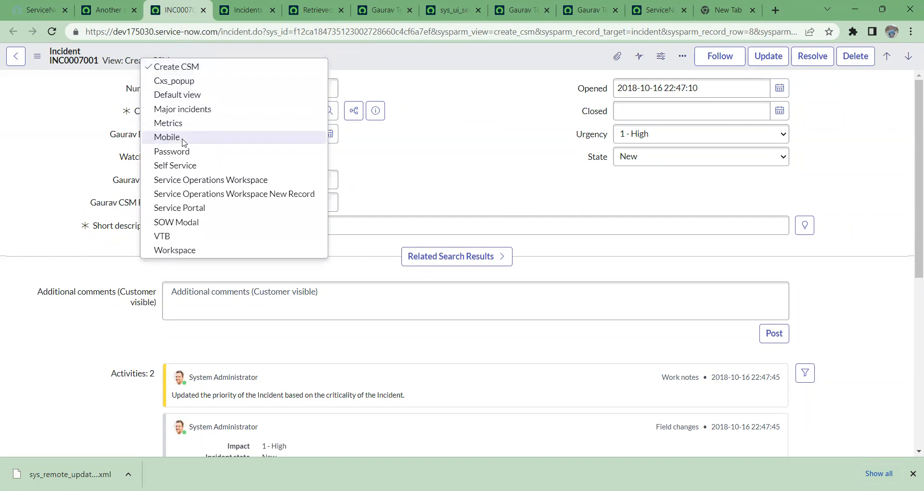
{"action": "left_click", "coordinate": [182, 96]}
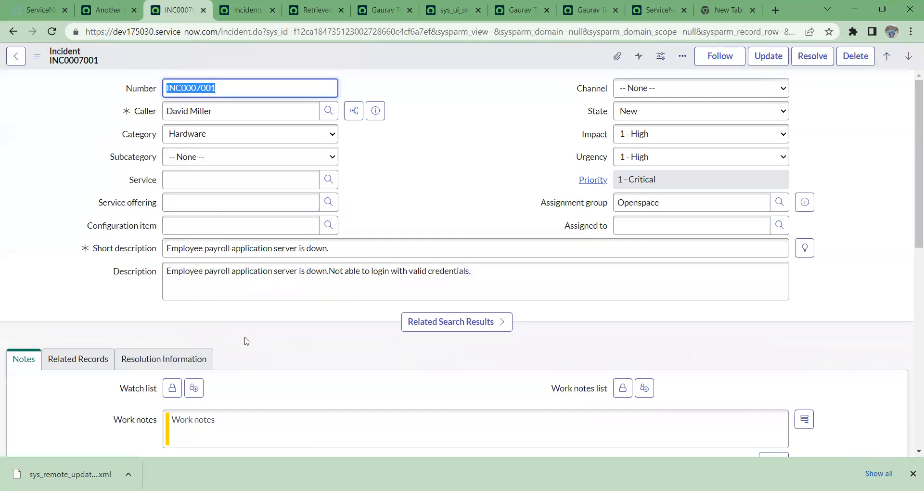
Step: Review the Notes, Related Records and Resolution Information sections of incident INC0007001
{"action": "scroll", "coordinate": [247, 341], "scroll_direction": "down", "scroll_amount": 4}
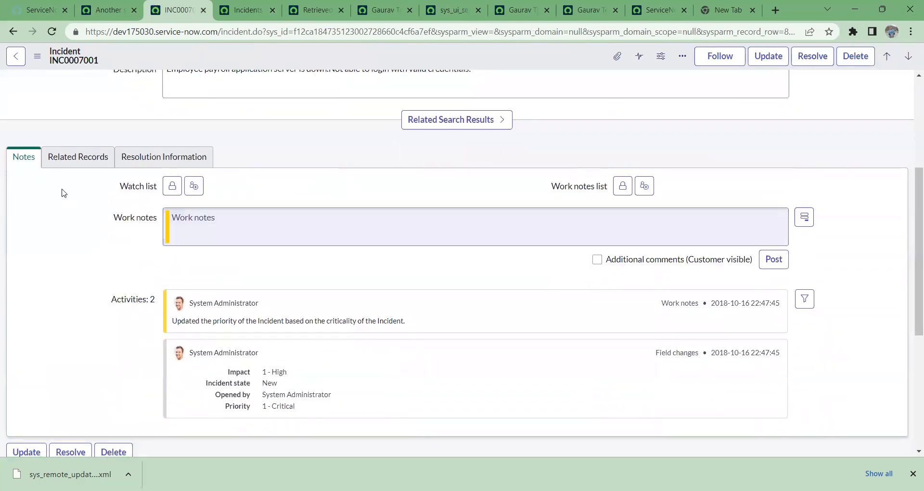
{"action": "left_click", "coordinate": [72, 161]}
{"action": "left_click", "coordinate": [136, 165]}
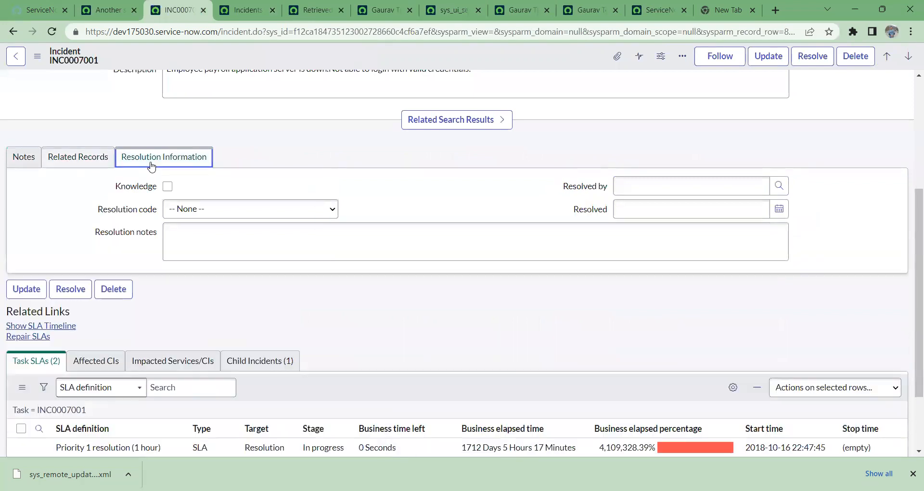
{"action": "left_click", "coordinate": [75, 163]}
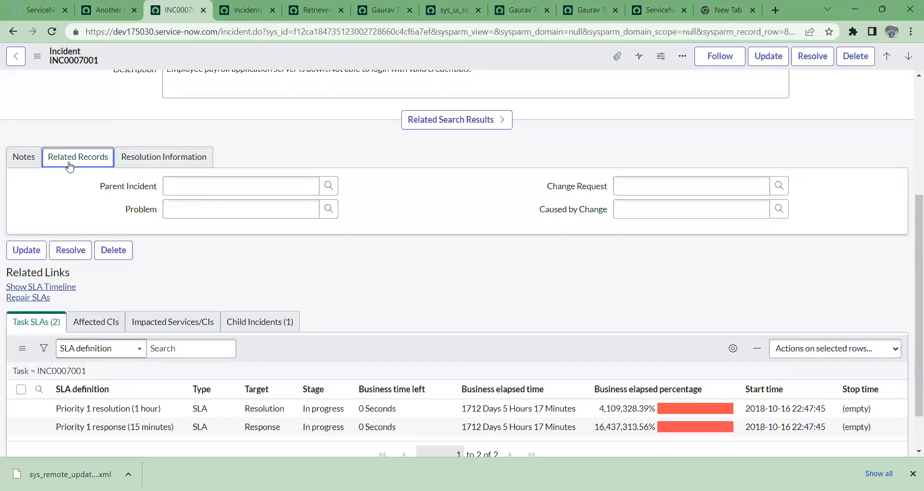
{"action": "left_click", "coordinate": [29, 161]}
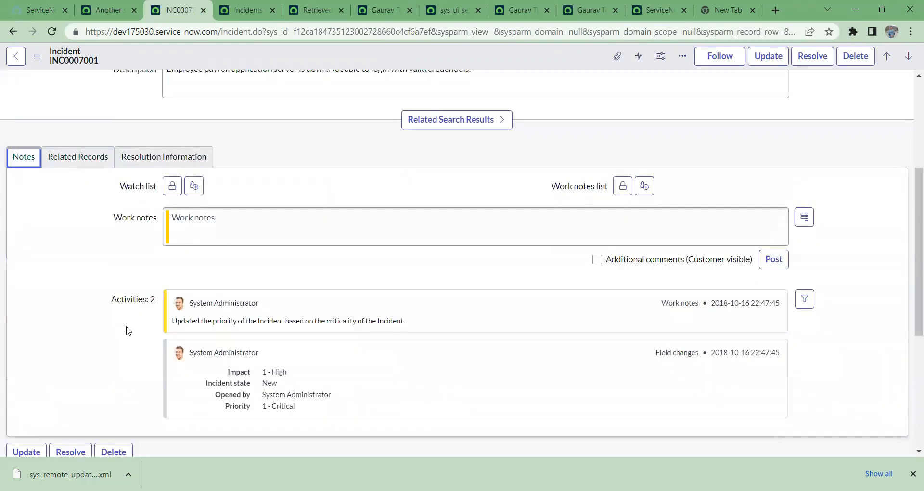
Step: Look through the incident's Task SLAs, Affected CIs, Impacted Services/CIs and Child Incidents related lists
{"action": "scroll", "coordinate": [128, 330], "scroll_direction": "down", "scroll_amount": 5}
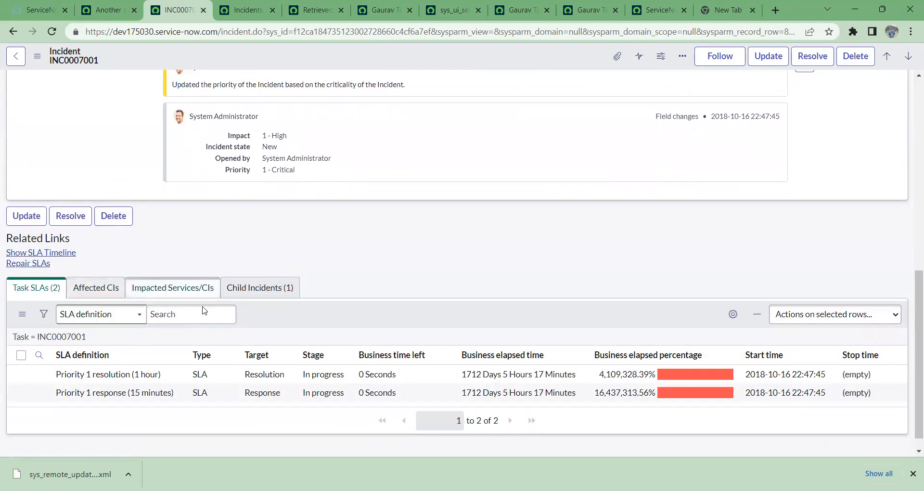
{"action": "left_click", "coordinate": [102, 291]}
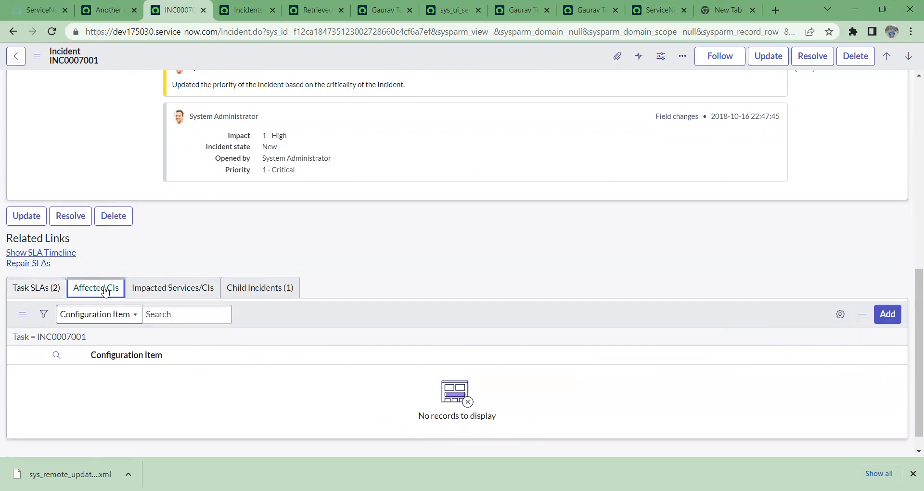
{"action": "left_click", "coordinate": [156, 288]}
{"action": "left_click", "coordinate": [236, 289]}
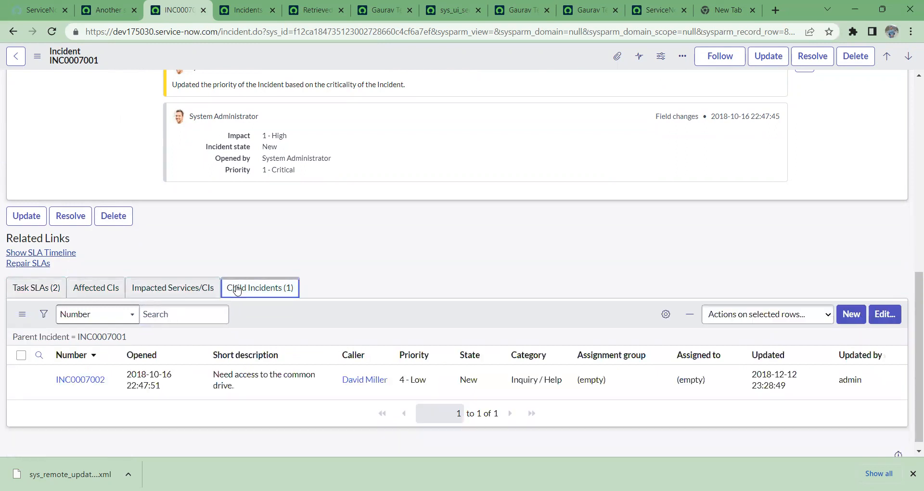
{"action": "left_click", "coordinate": [30, 294]}
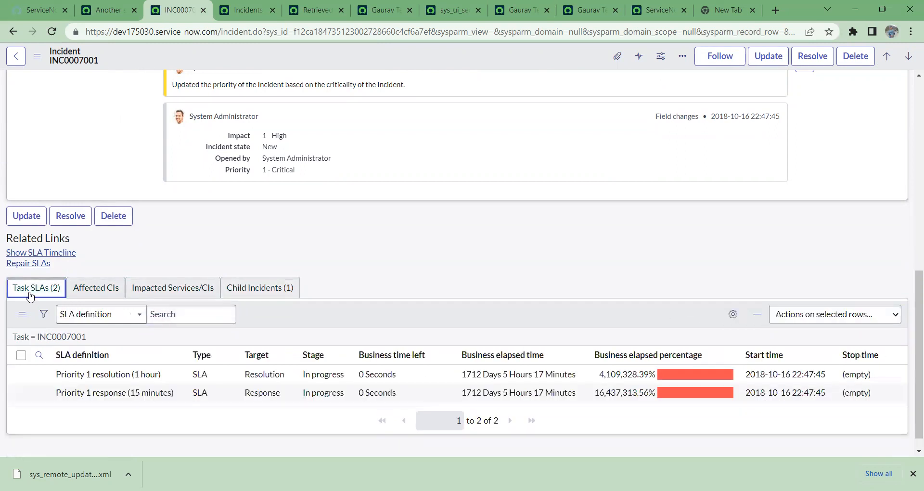
Step: Review the whole default incident form again, from the main fields through the Notes section to the related lists
{"action": "scroll", "coordinate": [222, 255], "scroll_direction": "up", "scroll_amount": 10}
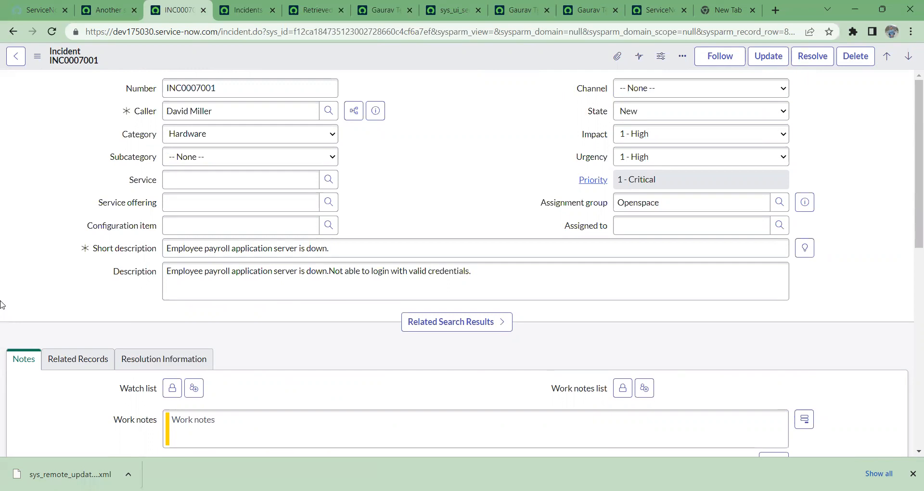
{"action": "scroll", "coordinate": [1, 304], "scroll_direction": "down", "scroll_amount": 5}
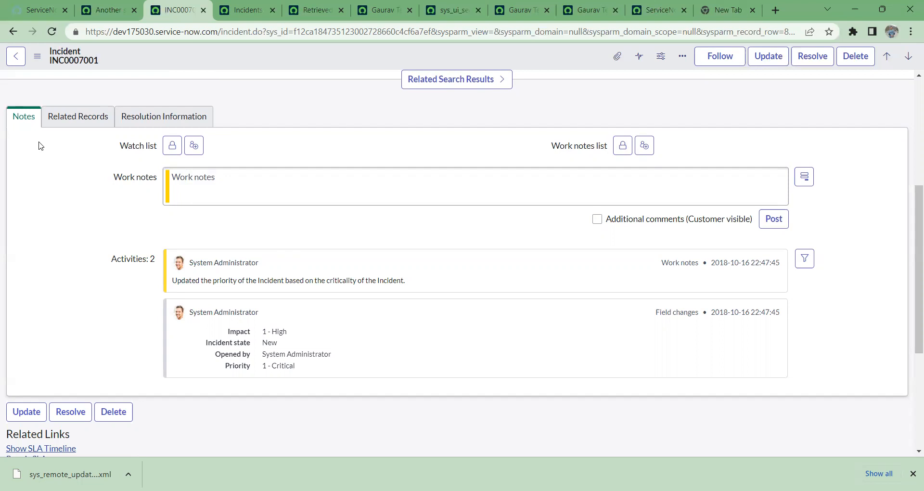
{"action": "scroll", "coordinate": [41, 145], "scroll_direction": "down", "scroll_amount": 4}
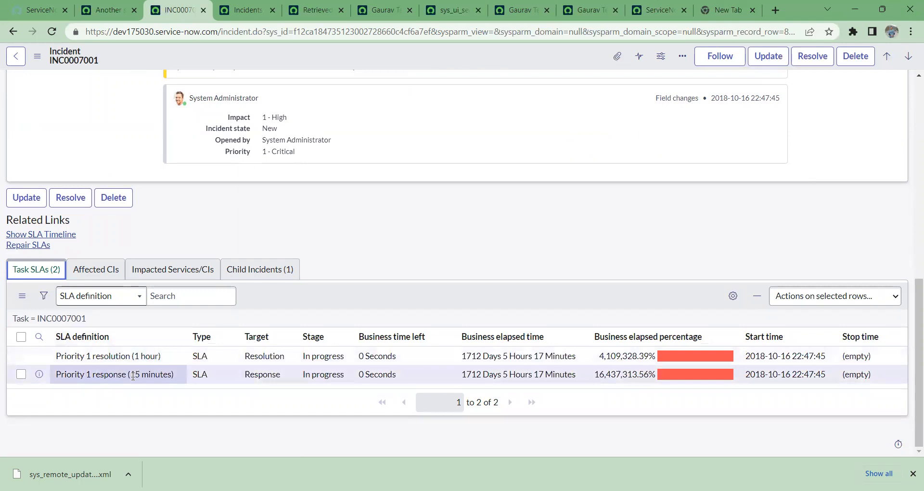
{"action": "left_click", "coordinate": [93, 273]}
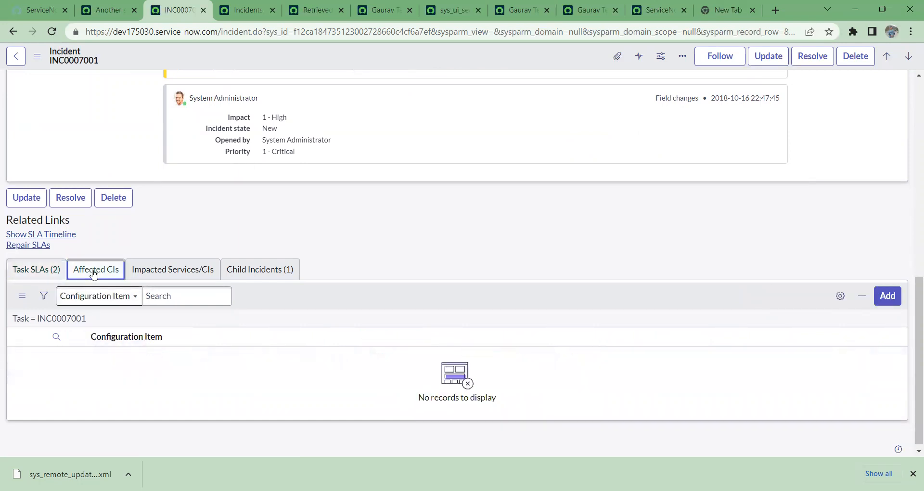
{"action": "left_click", "coordinate": [192, 270]}
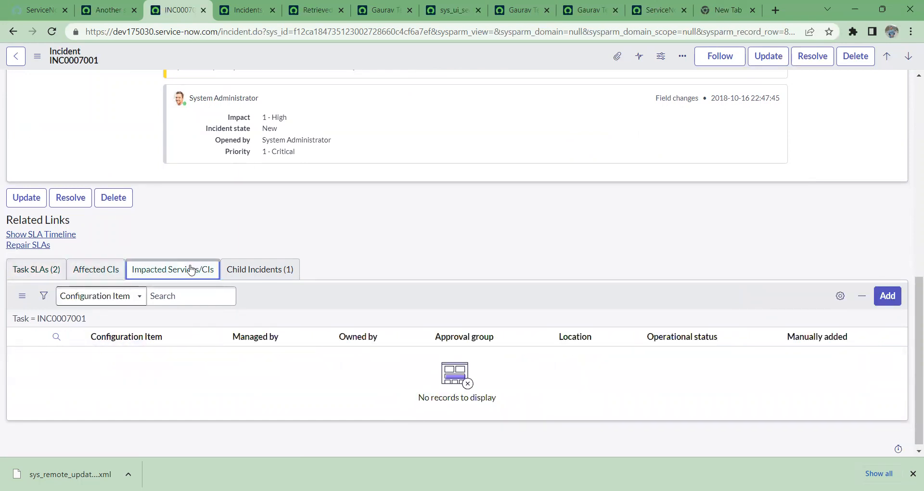
{"action": "left_click", "coordinate": [269, 272]}
{"action": "scroll", "coordinate": [268, 273], "scroll_direction": "up", "scroll_amount": 10}
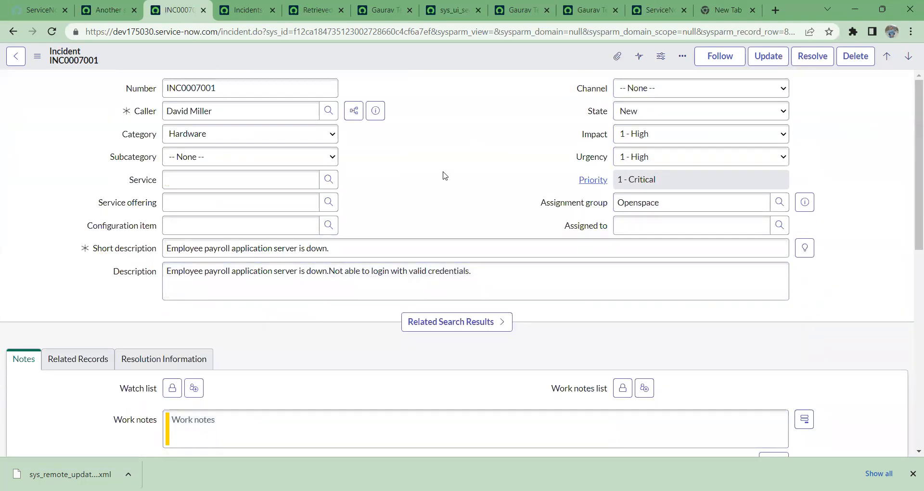
Step: Open the Form Layout configuration for incident INC0007001's Default view
{"action": "left_click", "coordinate": [108, 12]}
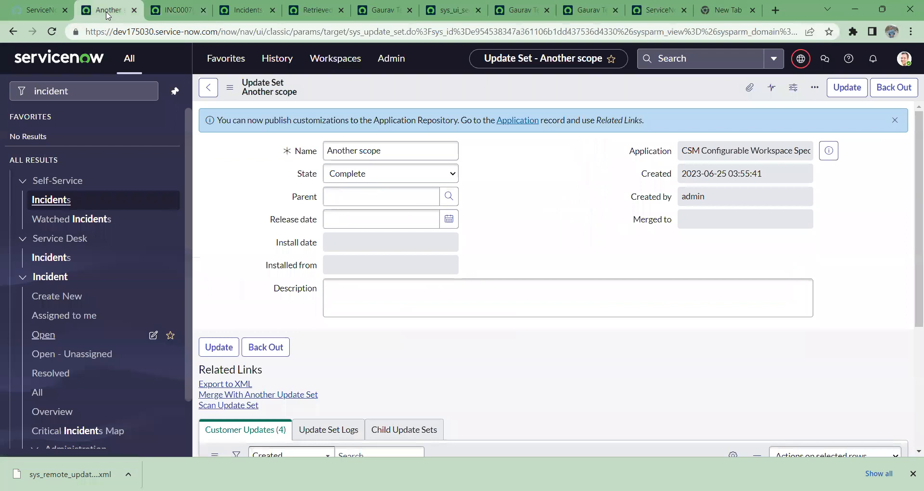
{"action": "left_click", "coordinate": [175, 10]}
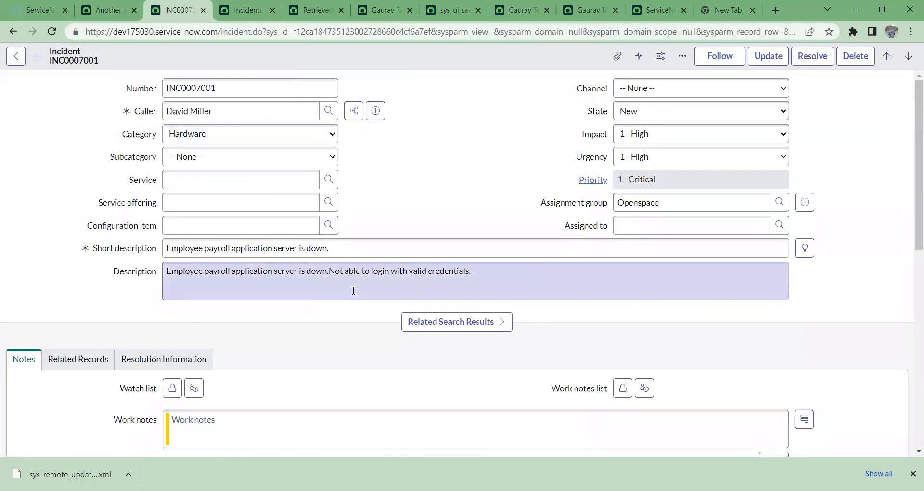
{"action": "scroll", "coordinate": [353, 290], "scroll_direction": "down", "scroll_amount": 8}
{"action": "scroll", "coordinate": [353, 291], "scroll_direction": "down", "scroll_amount": 1}
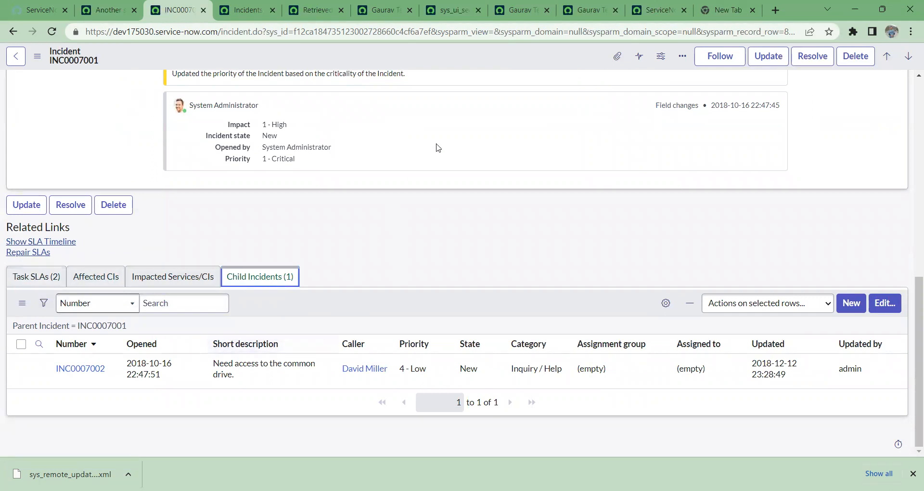
{"action": "right_click", "coordinate": [443, 57]}
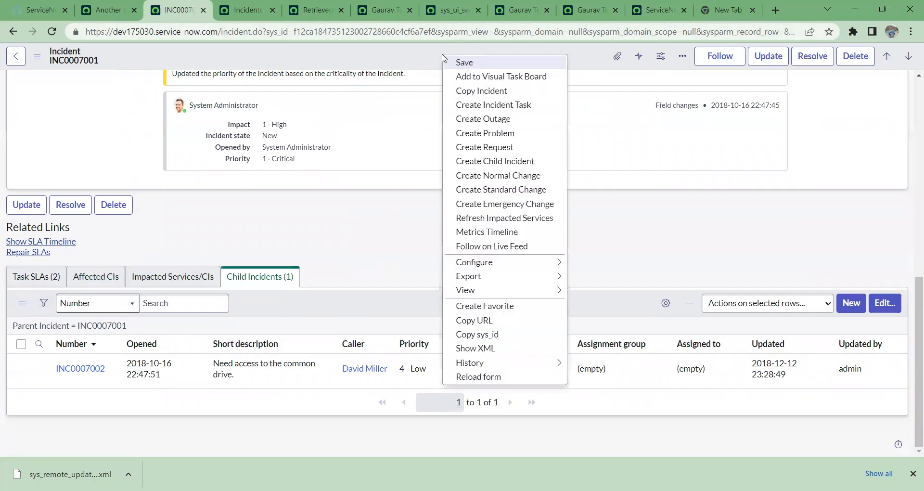
{"action": "left_click", "coordinate": [107, 57]}
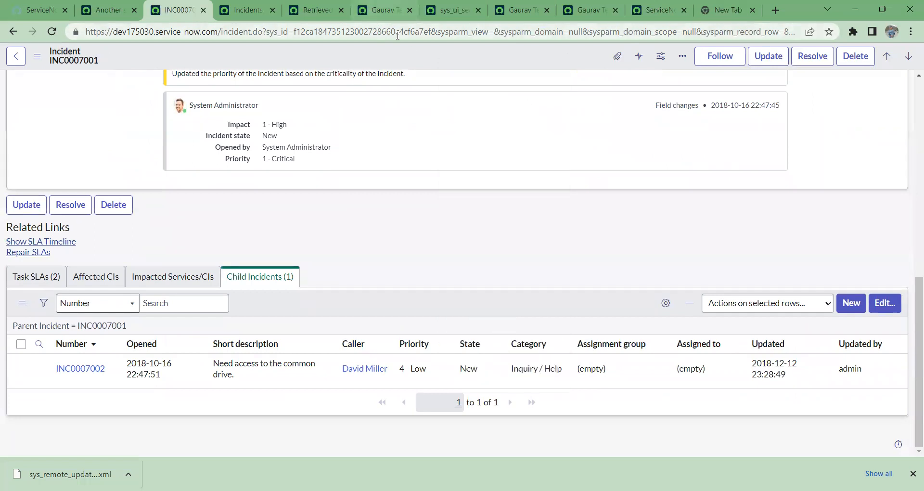
{"action": "right_click", "coordinate": [416, 61]}
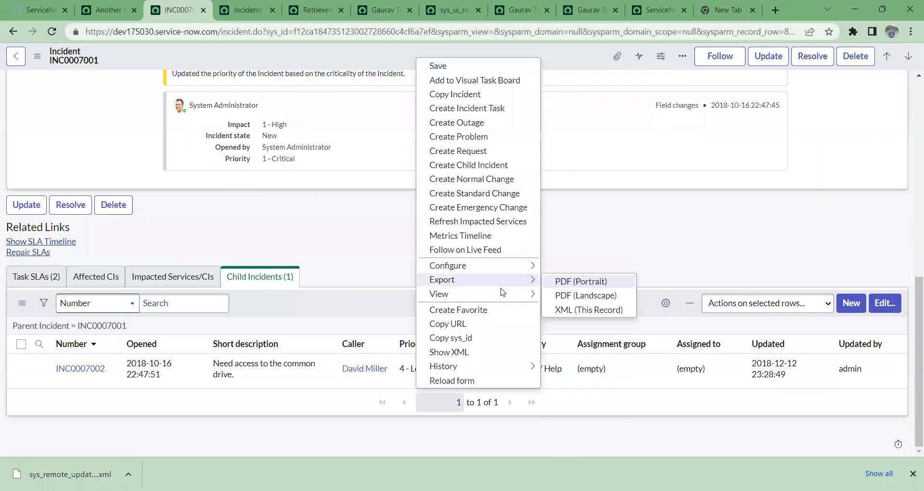
{"action": "mouse_move", "coordinate": [513, 273]}
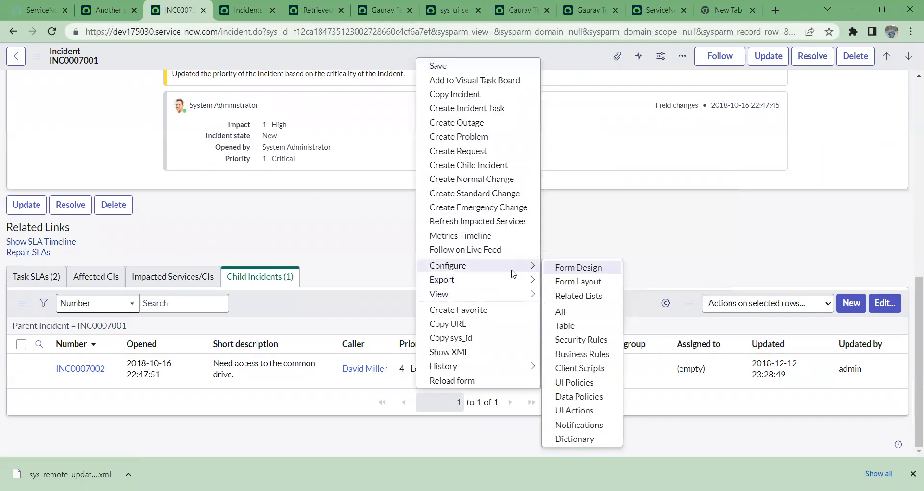
{"action": "left_click", "coordinate": [596, 283]}
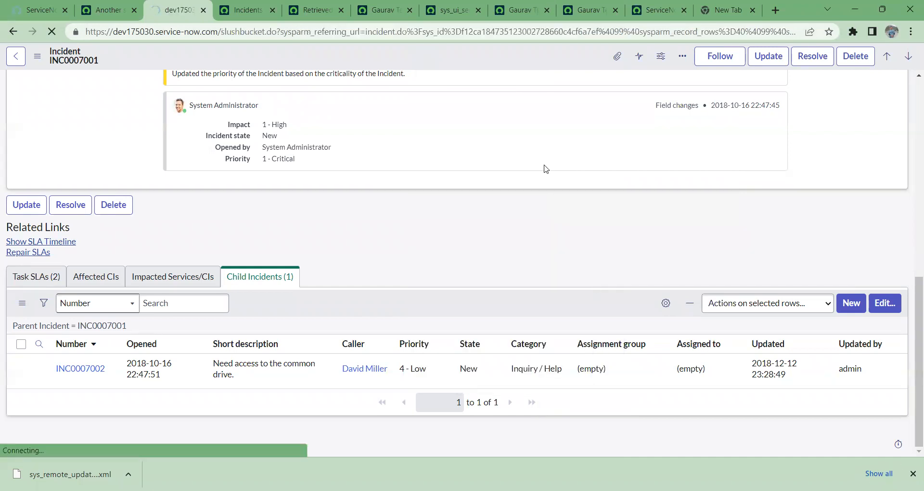
Step: Look through the available form layout items for the Caller and Variables->Task entries
{"action": "left_click", "coordinate": [302, 163]}
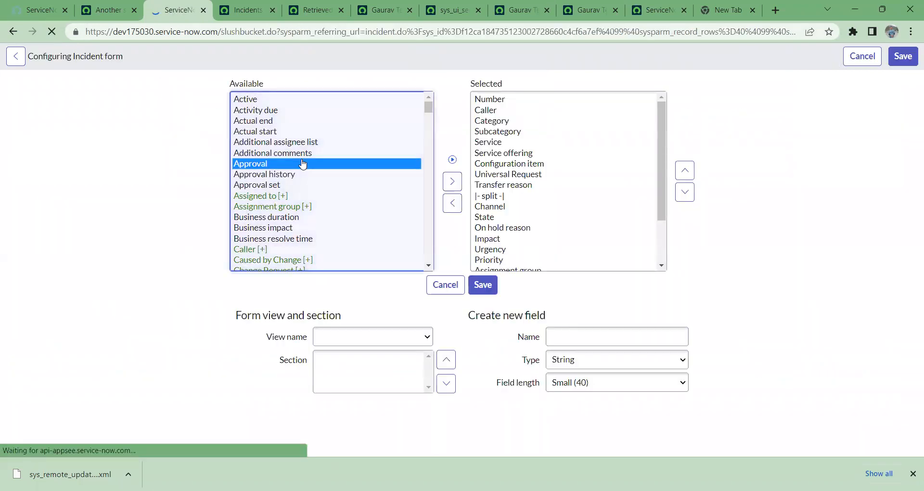
{"action": "key", "text": "v"}
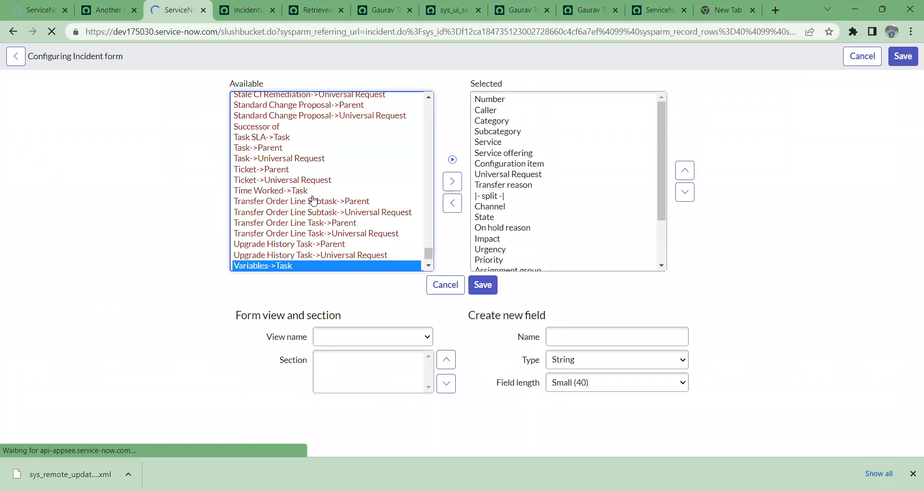
{"action": "left_click", "coordinate": [305, 181]}
{"action": "key", "text": "c"}
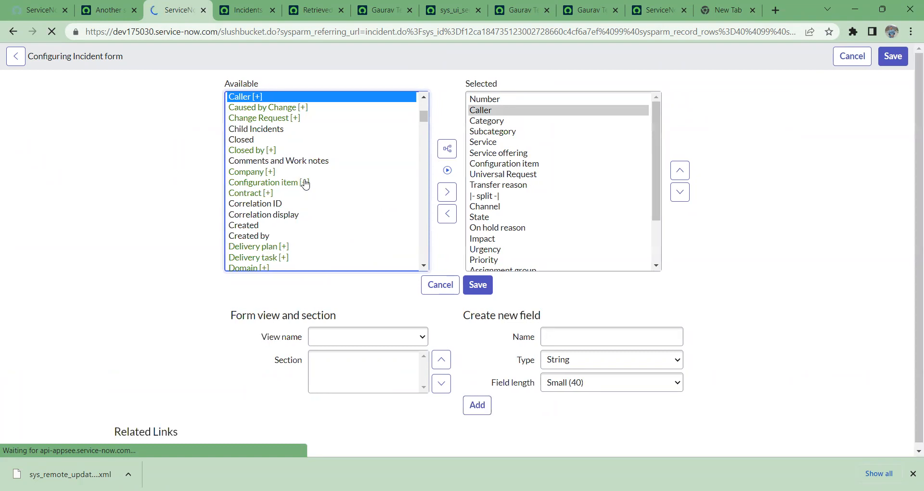
{"action": "key", "text": "v"}
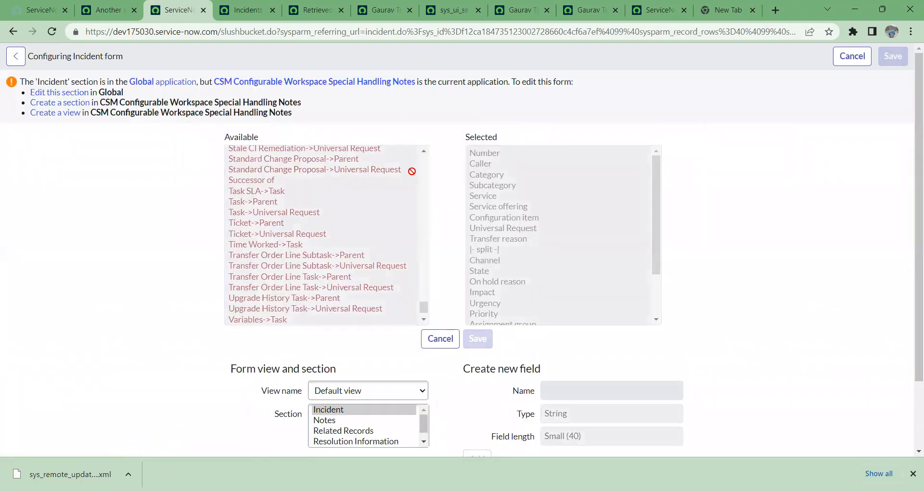
Step: Switch the application scope to Global and reload the incident form layout configuration
{"action": "left_click", "coordinate": [106, 9]}
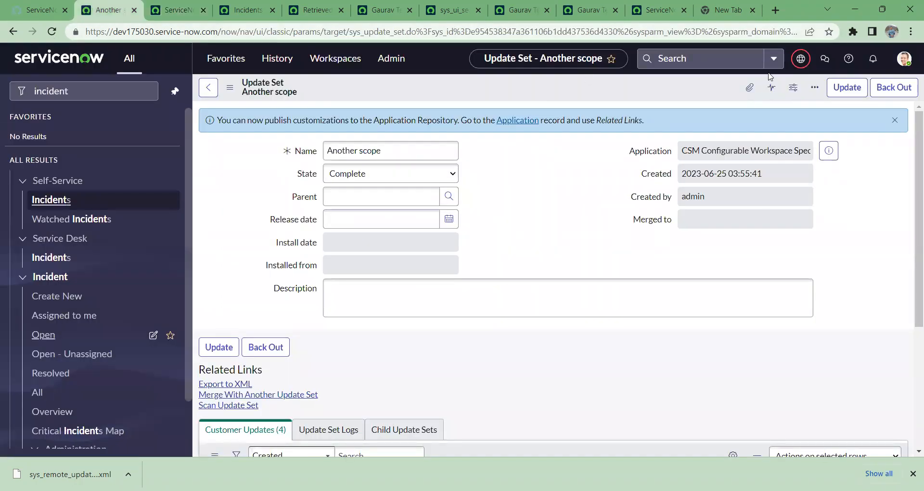
{"action": "left_click", "coordinate": [800, 59]}
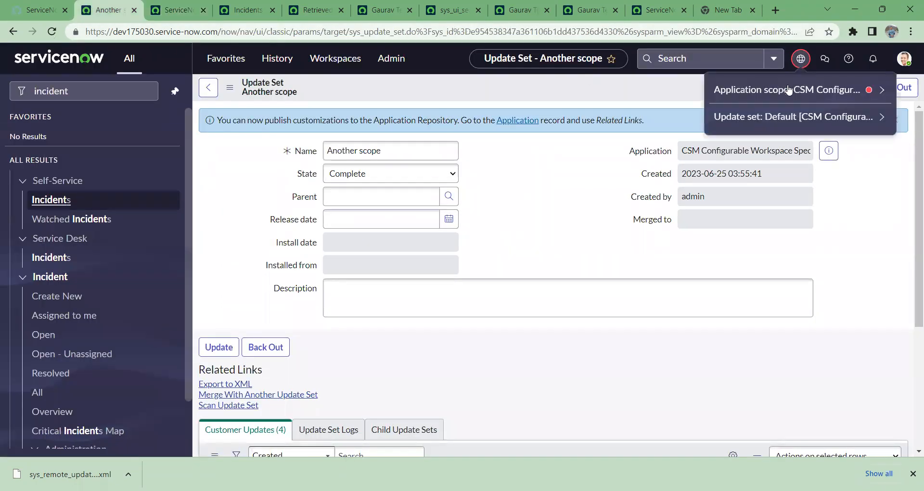
{"action": "left_click", "coordinate": [788, 90]}
{"action": "left_click", "coordinate": [735, 142]}
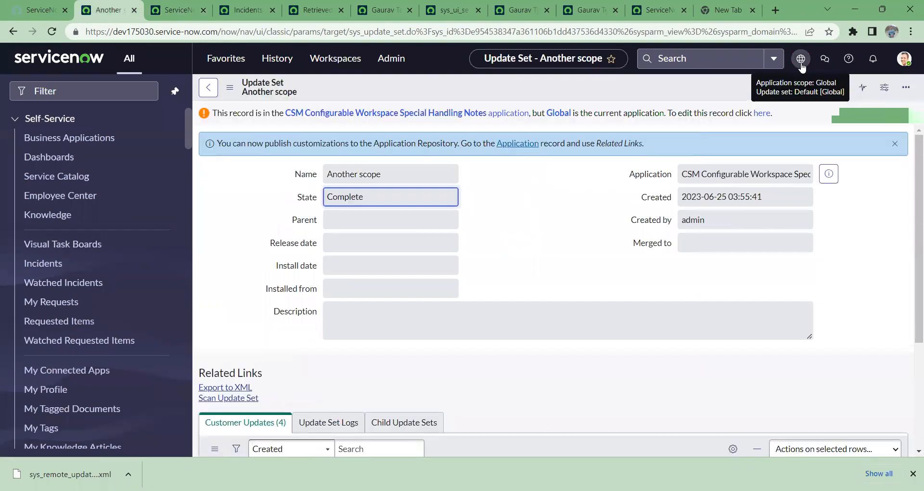
{"action": "left_click", "coordinate": [801, 67]}
{"action": "left_click", "coordinate": [174, 9]}
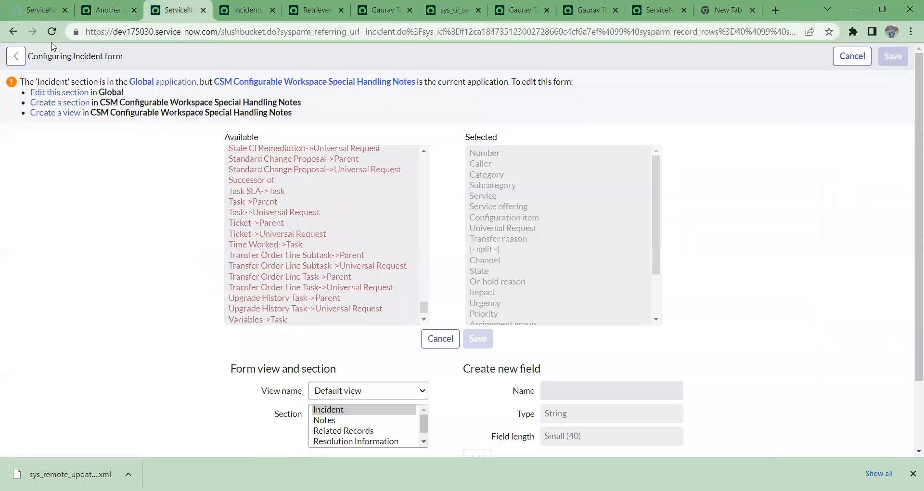
{"action": "left_click", "coordinate": [52, 32]}
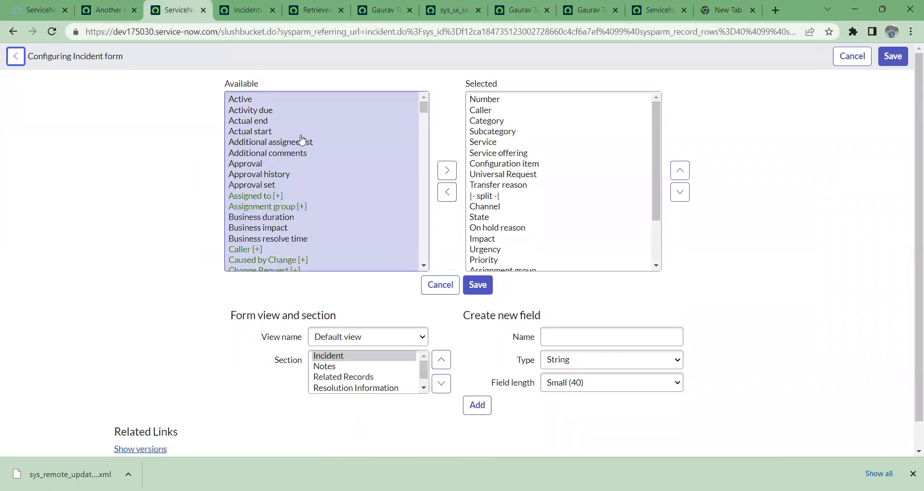
Step: Examine the available items in the Incident section's layout, from the plain fields to the related-table entries at the end
{"action": "left_click", "coordinate": [271, 111]}
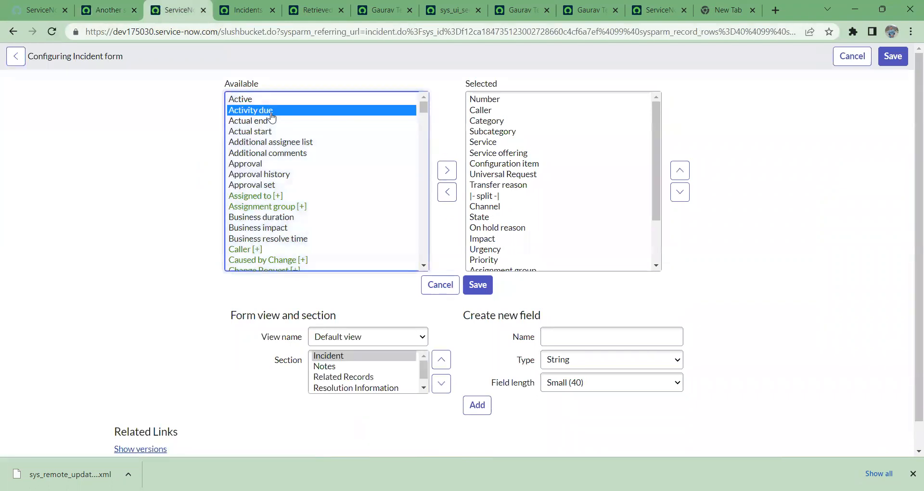
{"action": "key", "text": "End"}
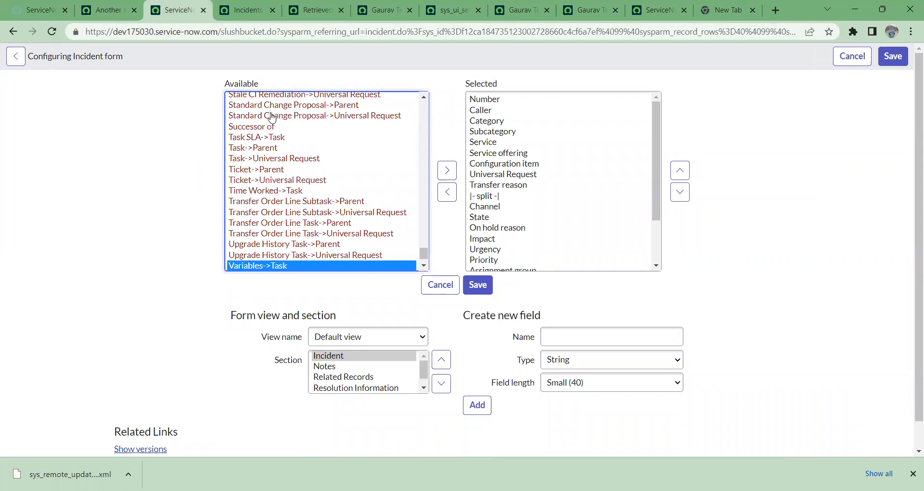
{"action": "scroll", "coordinate": [272, 117], "scroll_direction": "down", "scroll_amount": 1}
{"action": "scroll", "coordinate": [271, 116], "scroll_direction": "up", "scroll_amount": 10}
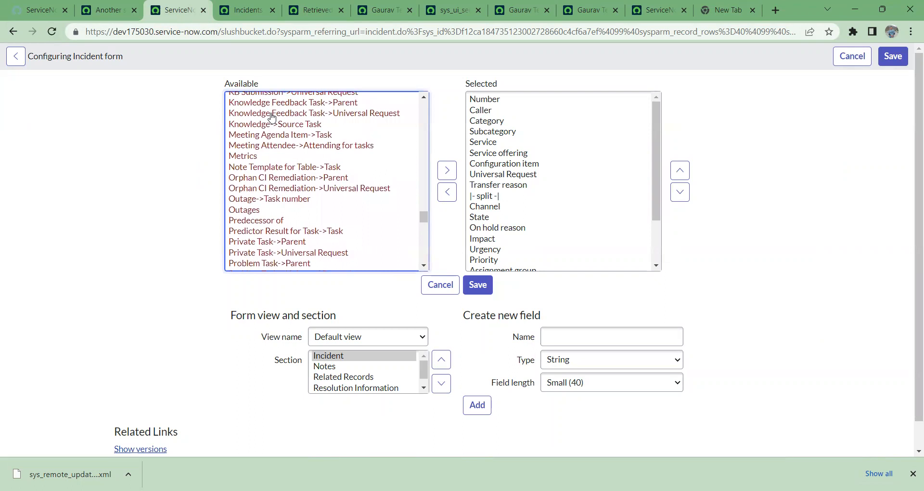
{"action": "left_click", "coordinate": [270, 170]}
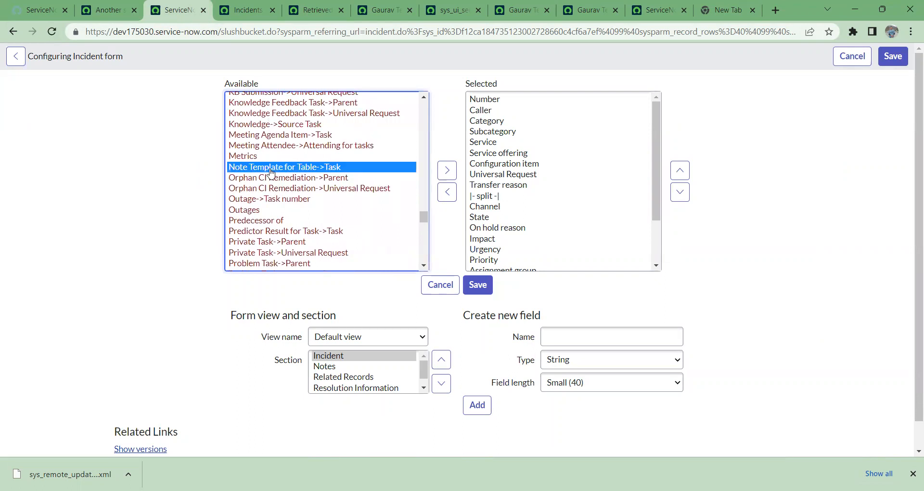
{"action": "key", "text": "End"}
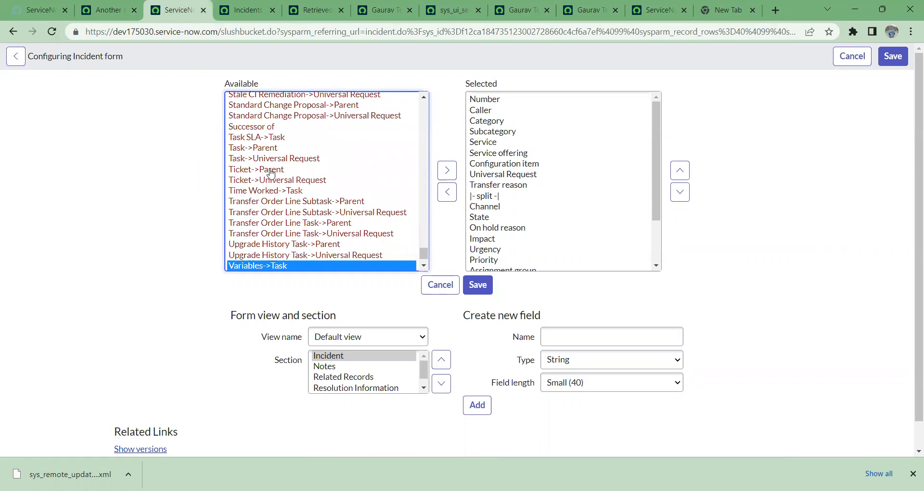
{"action": "scroll", "coordinate": [271, 172], "scroll_direction": "down", "scroll_amount": 1}
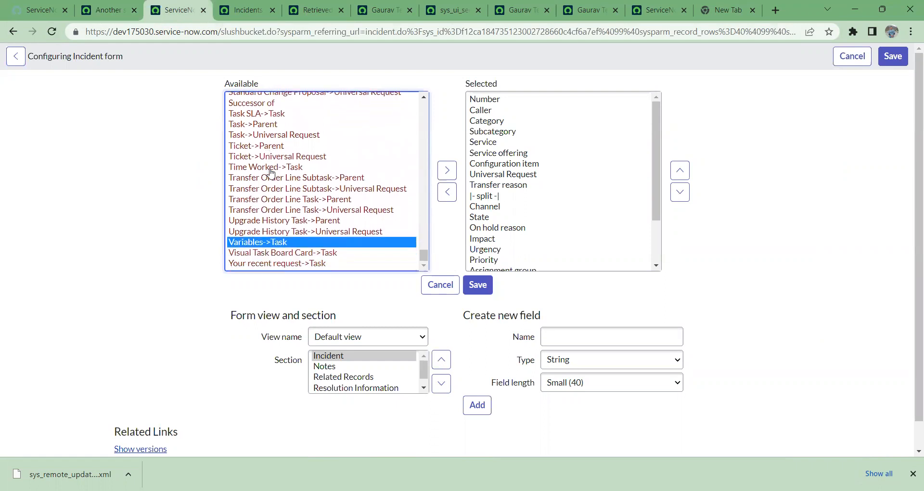
Step: Return to the Another scope update set and browse the navigator, expanding the App Engine modules
{"action": "left_click", "coordinate": [115, 10]}
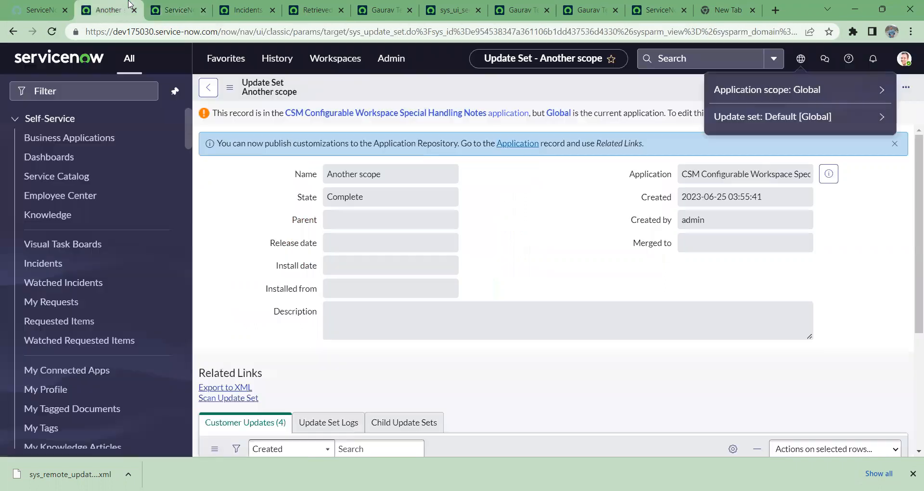
{"action": "left_click", "coordinate": [115, 83]}
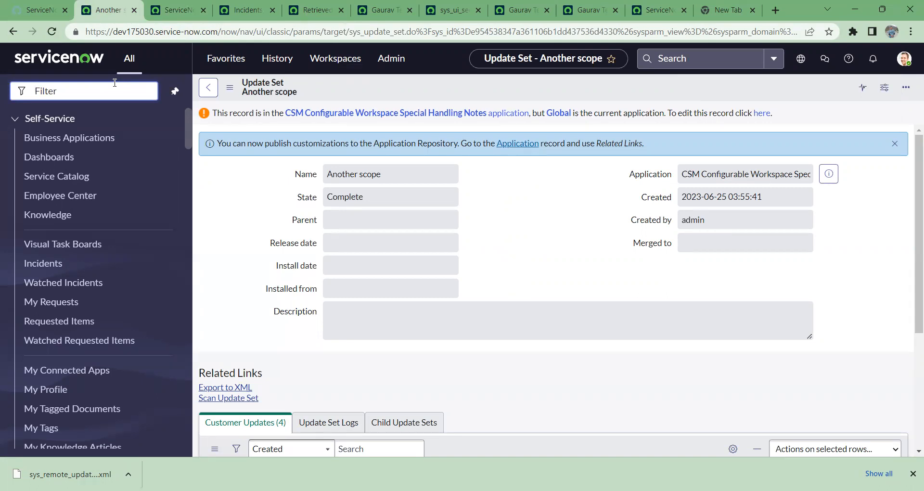
{"action": "scroll", "coordinate": [48, 332], "scroll_direction": "down", "scroll_amount": 2}
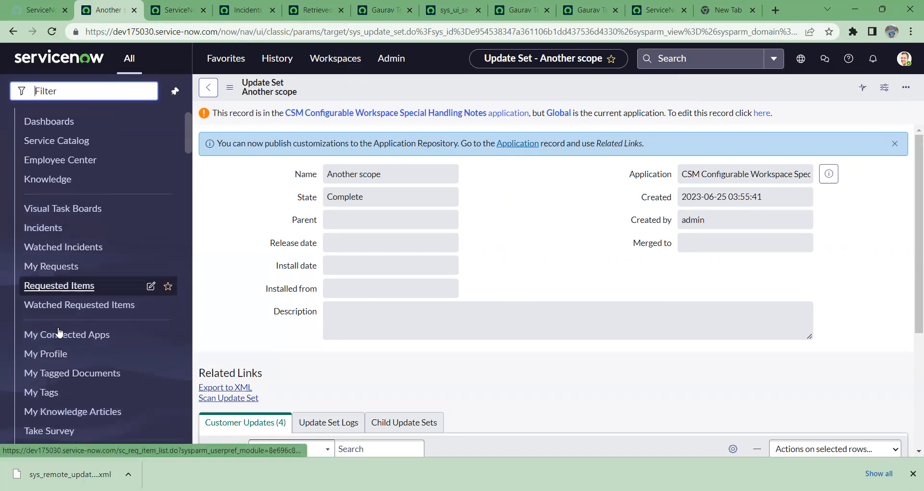
{"action": "scroll", "coordinate": [59, 331], "scroll_direction": "down", "scroll_amount": 3}
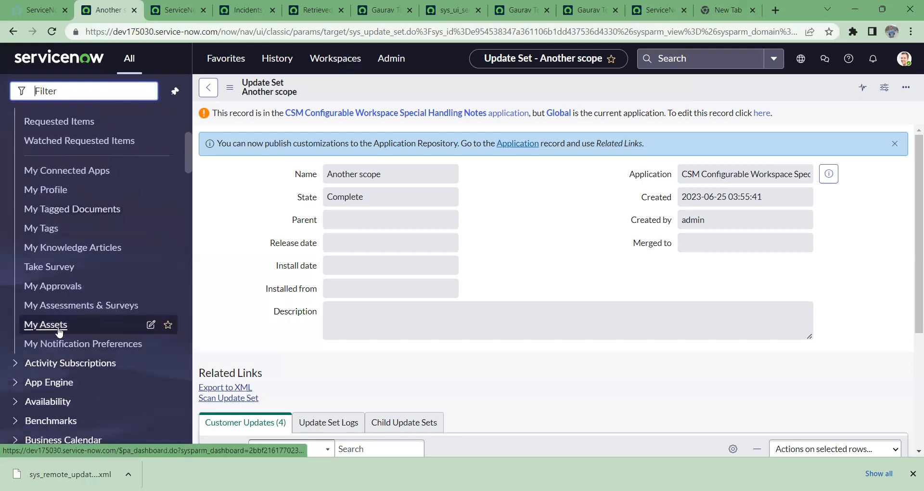
{"action": "left_click", "coordinate": [53, 379]}
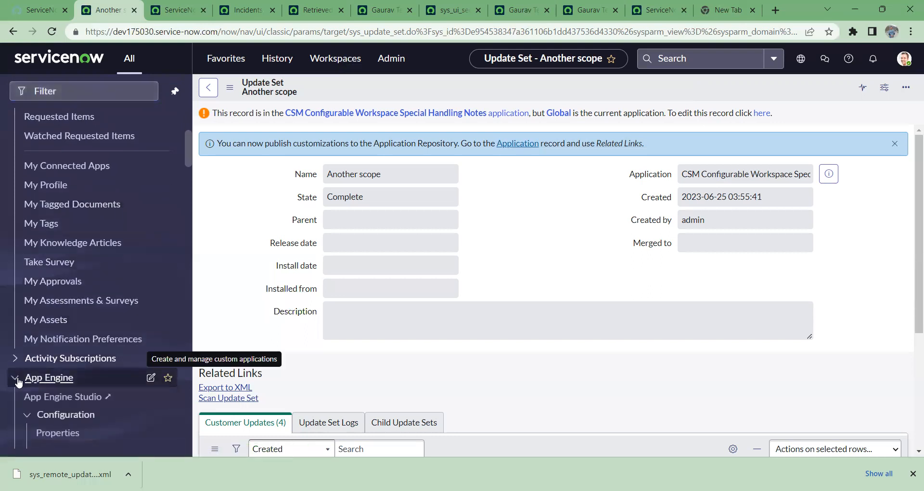
{"action": "scroll", "coordinate": [65, 434], "scroll_direction": "down", "scroll_amount": 5}
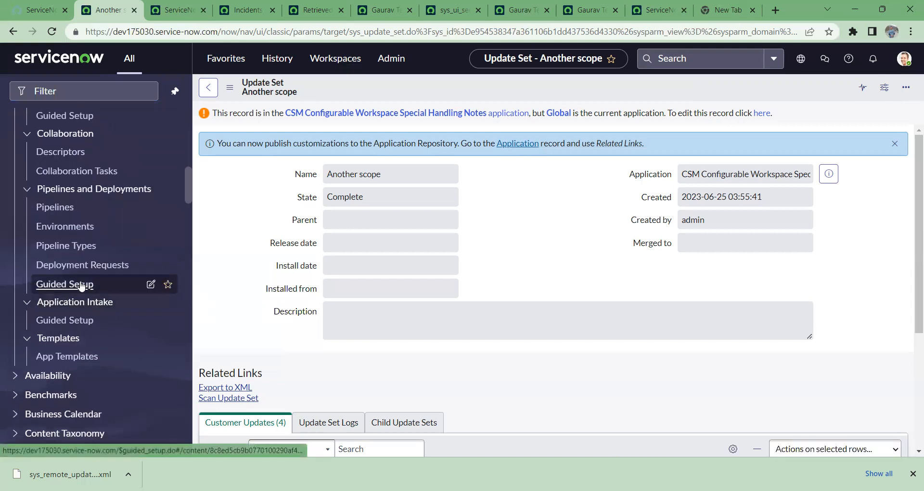
Step: Review the Application Deployment record in Pipeline Types, including its Pipelines Instances list, and go back to the Another scope update set
{"action": "left_click", "coordinate": [72, 247]}
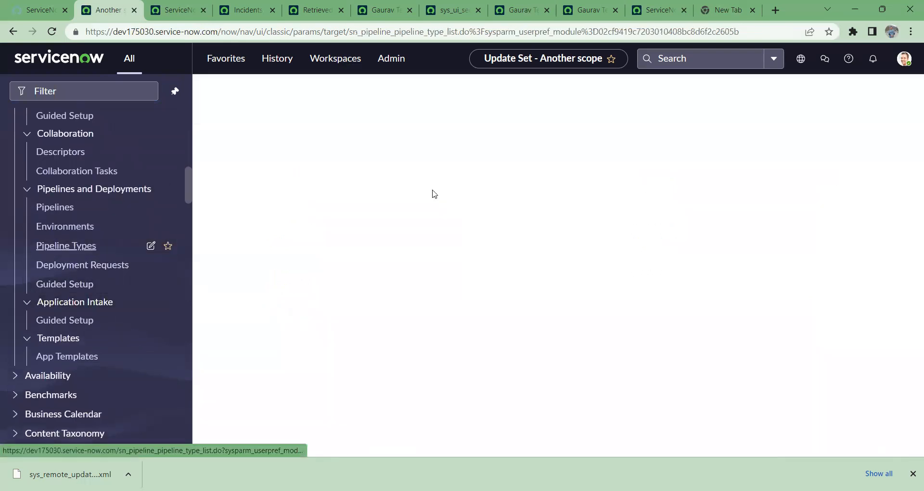
{"action": "left_click", "coordinate": [308, 176]}
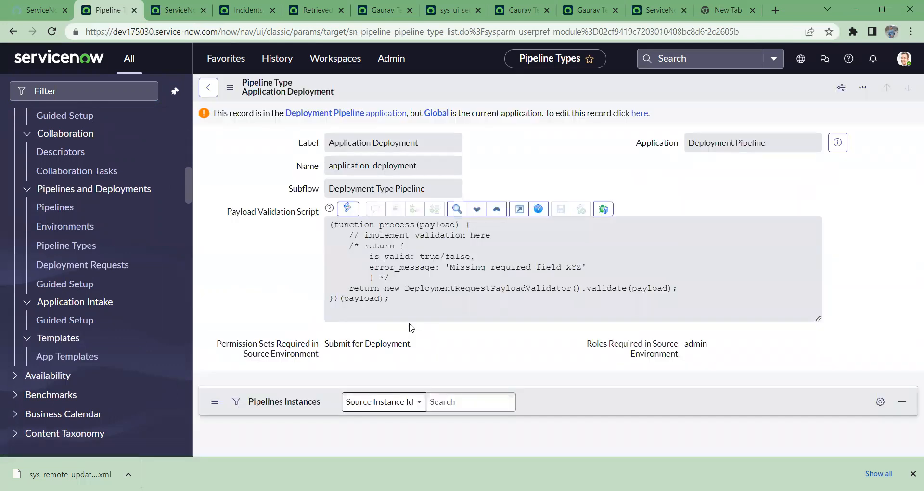
{"action": "scroll", "coordinate": [412, 327], "scroll_direction": "down", "scroll_amount": 1}
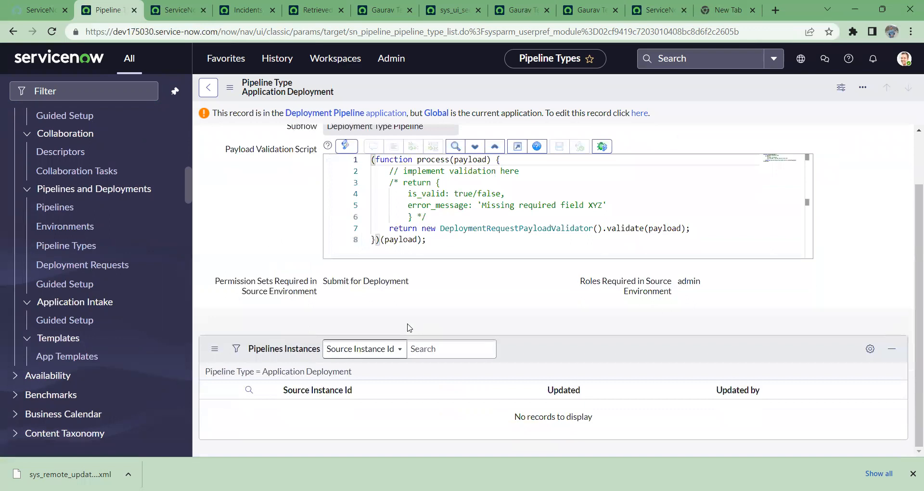
{"action": "left_click", "coordinate": [127, 92]}
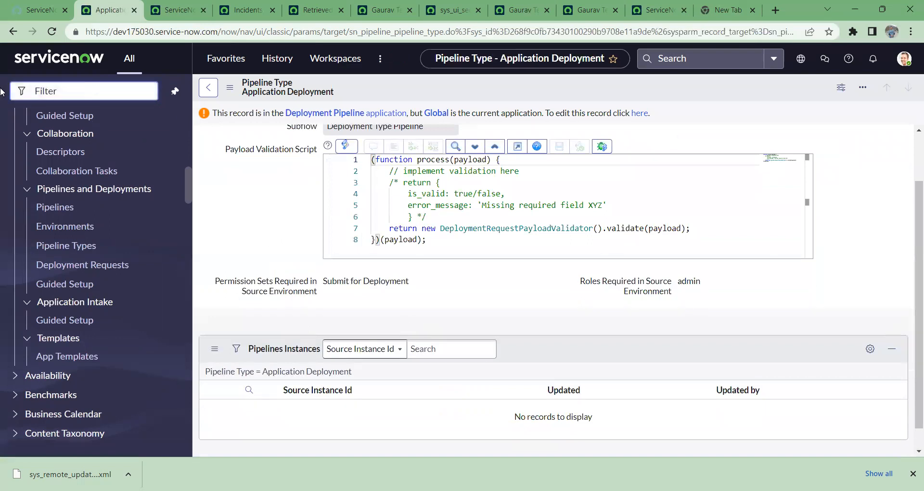
{"action": "left_click", "coordinate": [15, 31]}
{"action": "left_click", "coordinate": [15, 31]}
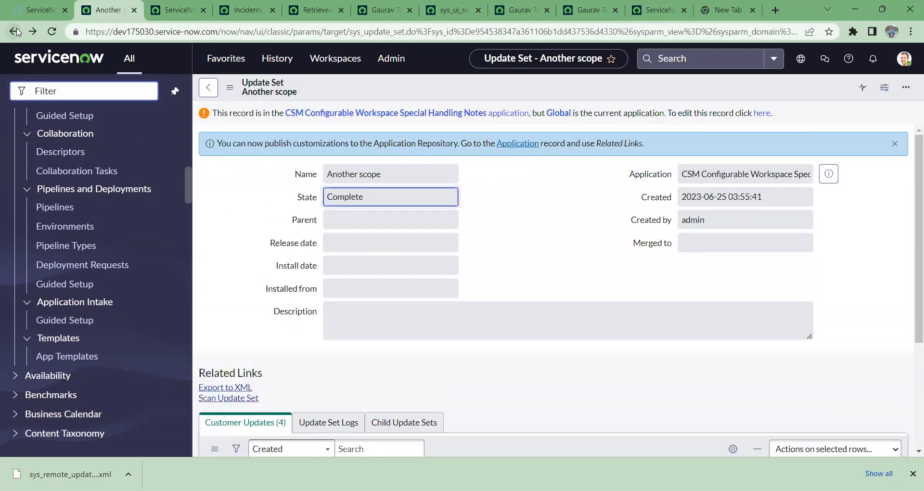
Step: Go back to incident INC0009009 and display the Configure options for its form
{"action": "left_click", "coordinate": [14, 32]}
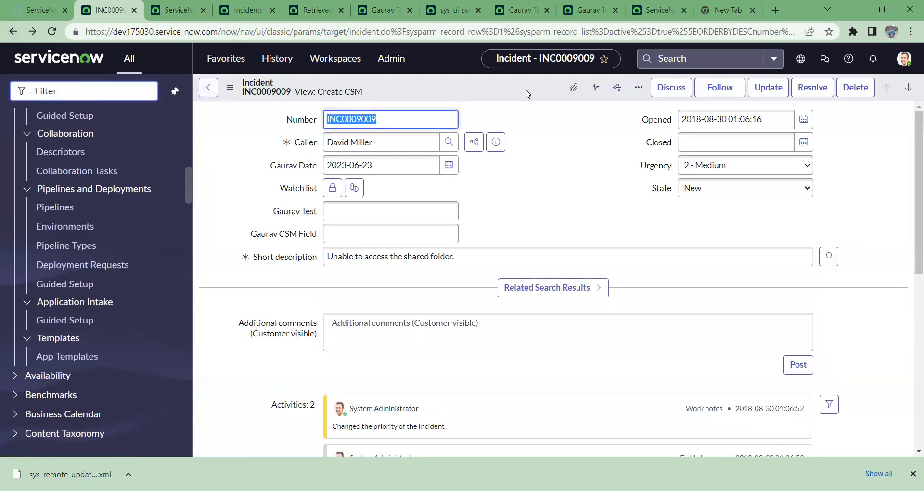
{"action": "right_click", "coordinate": [527, 94]}
{"action": "mouse_move", "coordinate": [617, 302]}
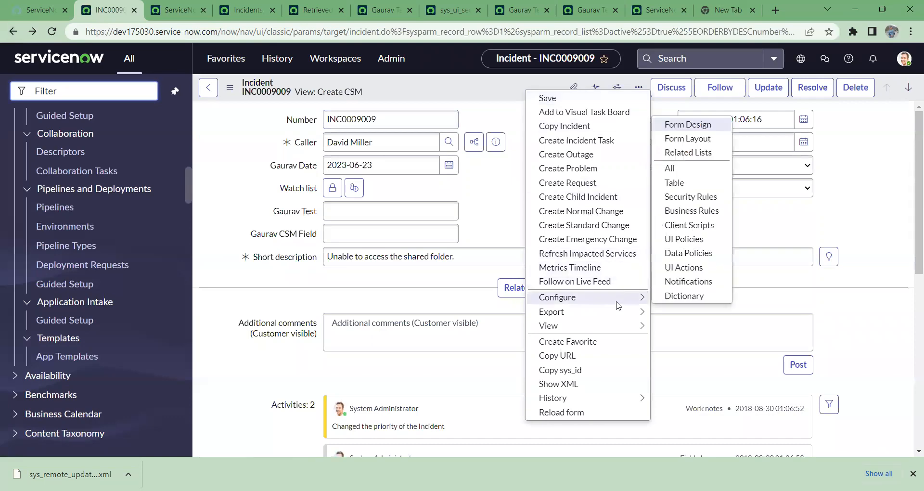